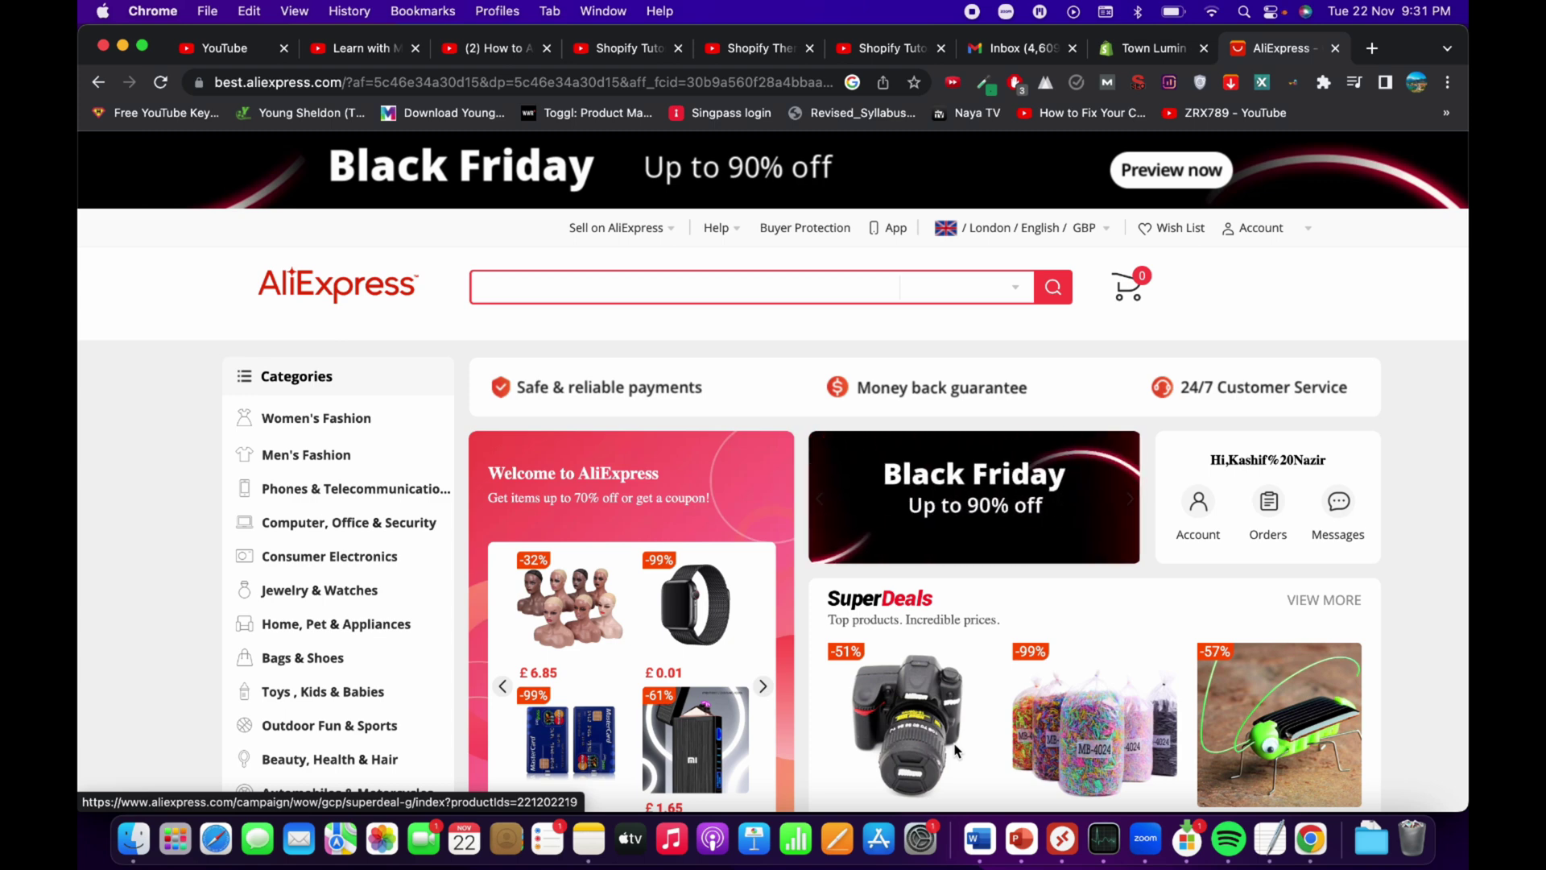
Check the Town Lumin product list, return to AliExpress, and start a new Google tab.
left_click(1153, 60)
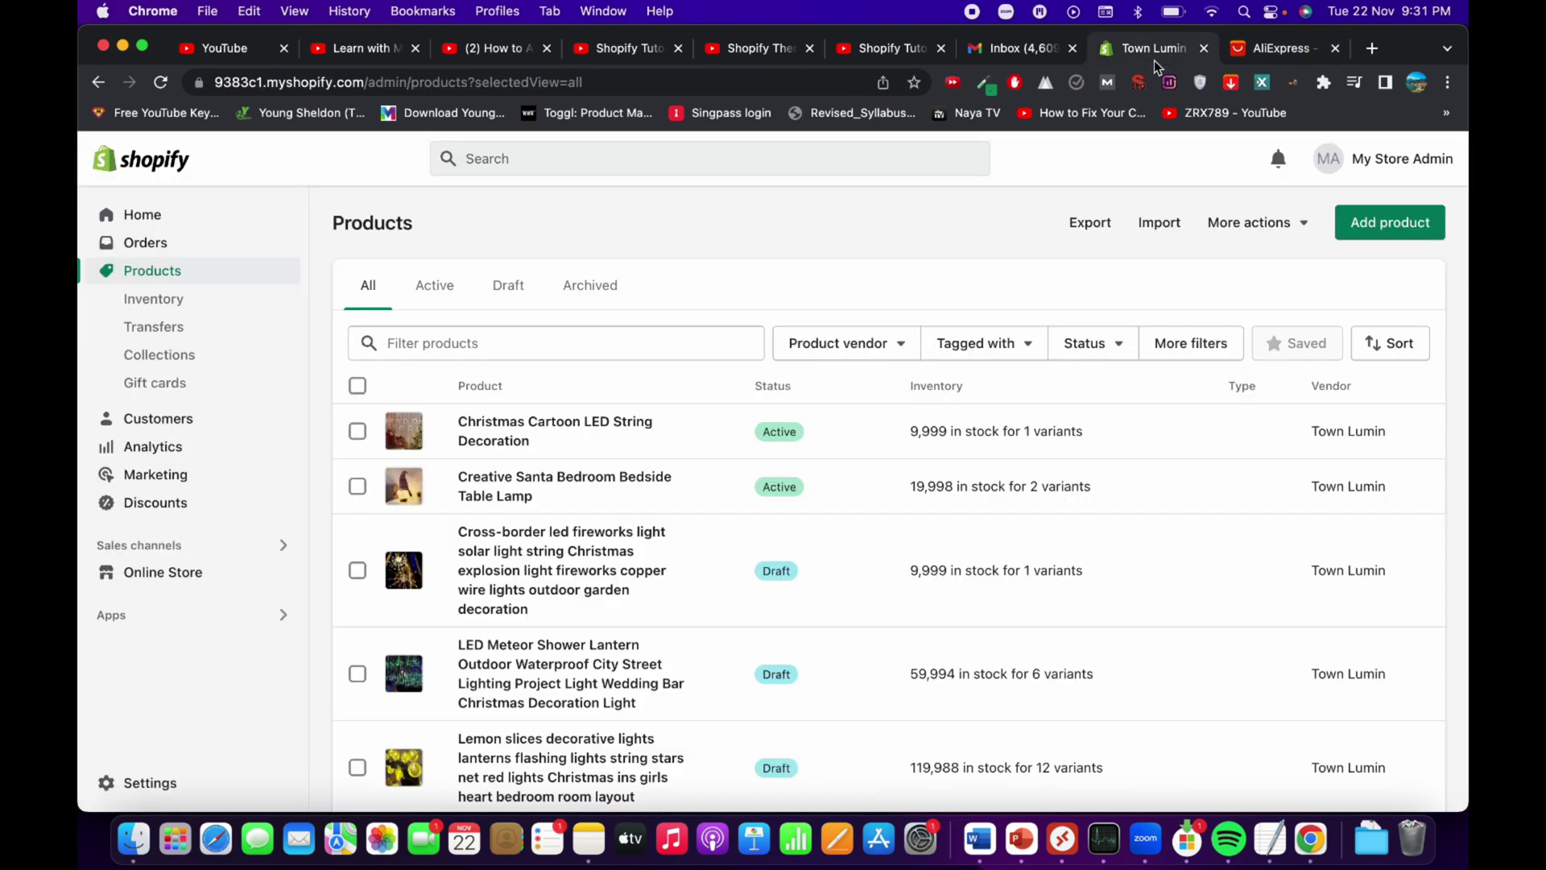
left_click(1269, 54)
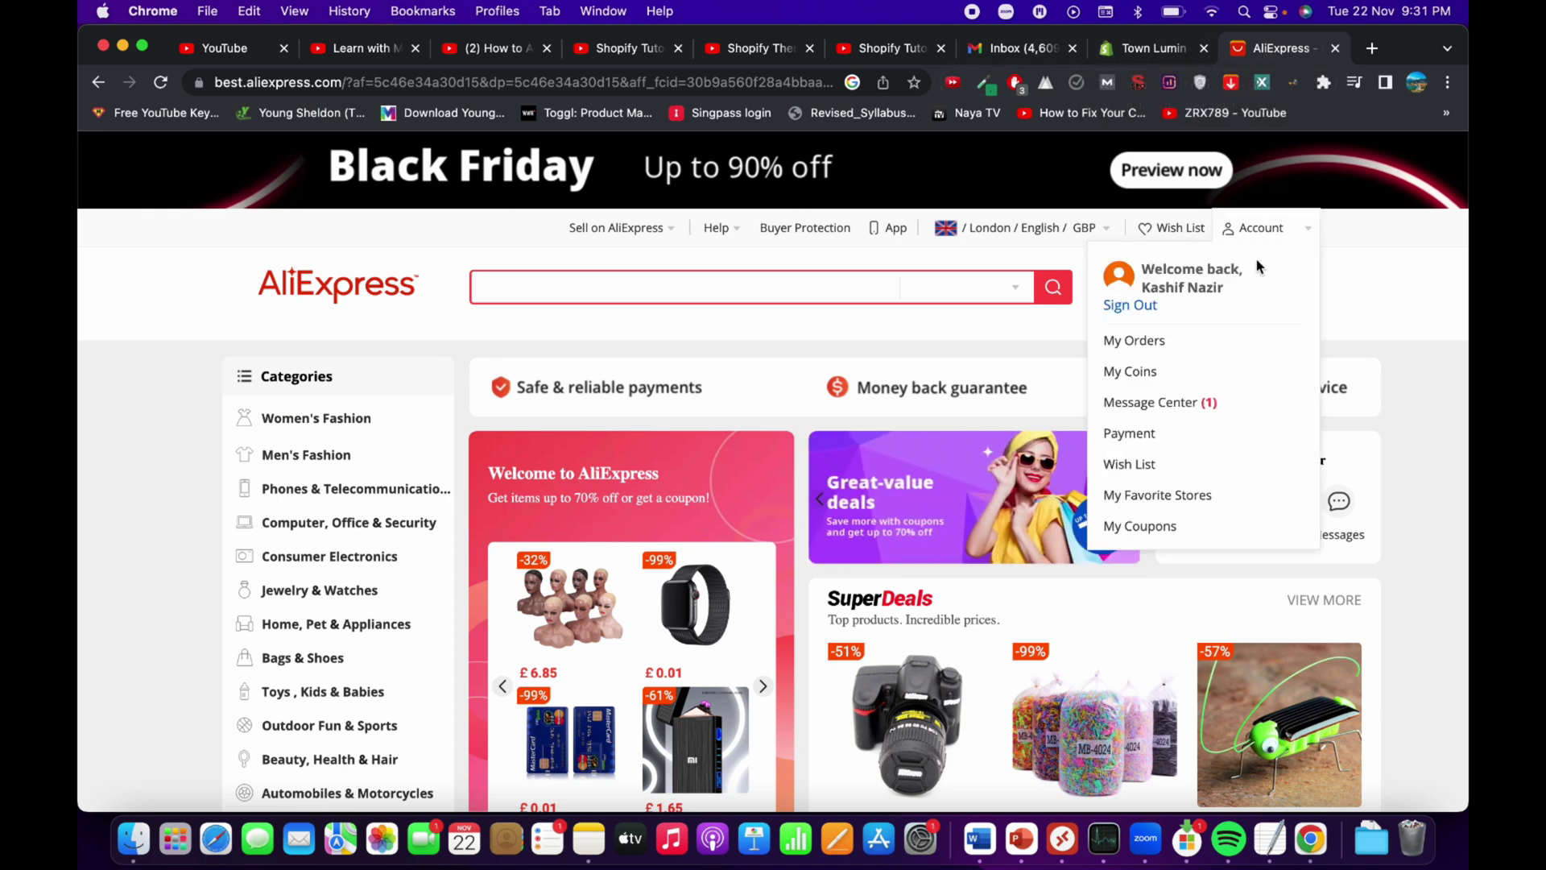
left_click(1370, 50)
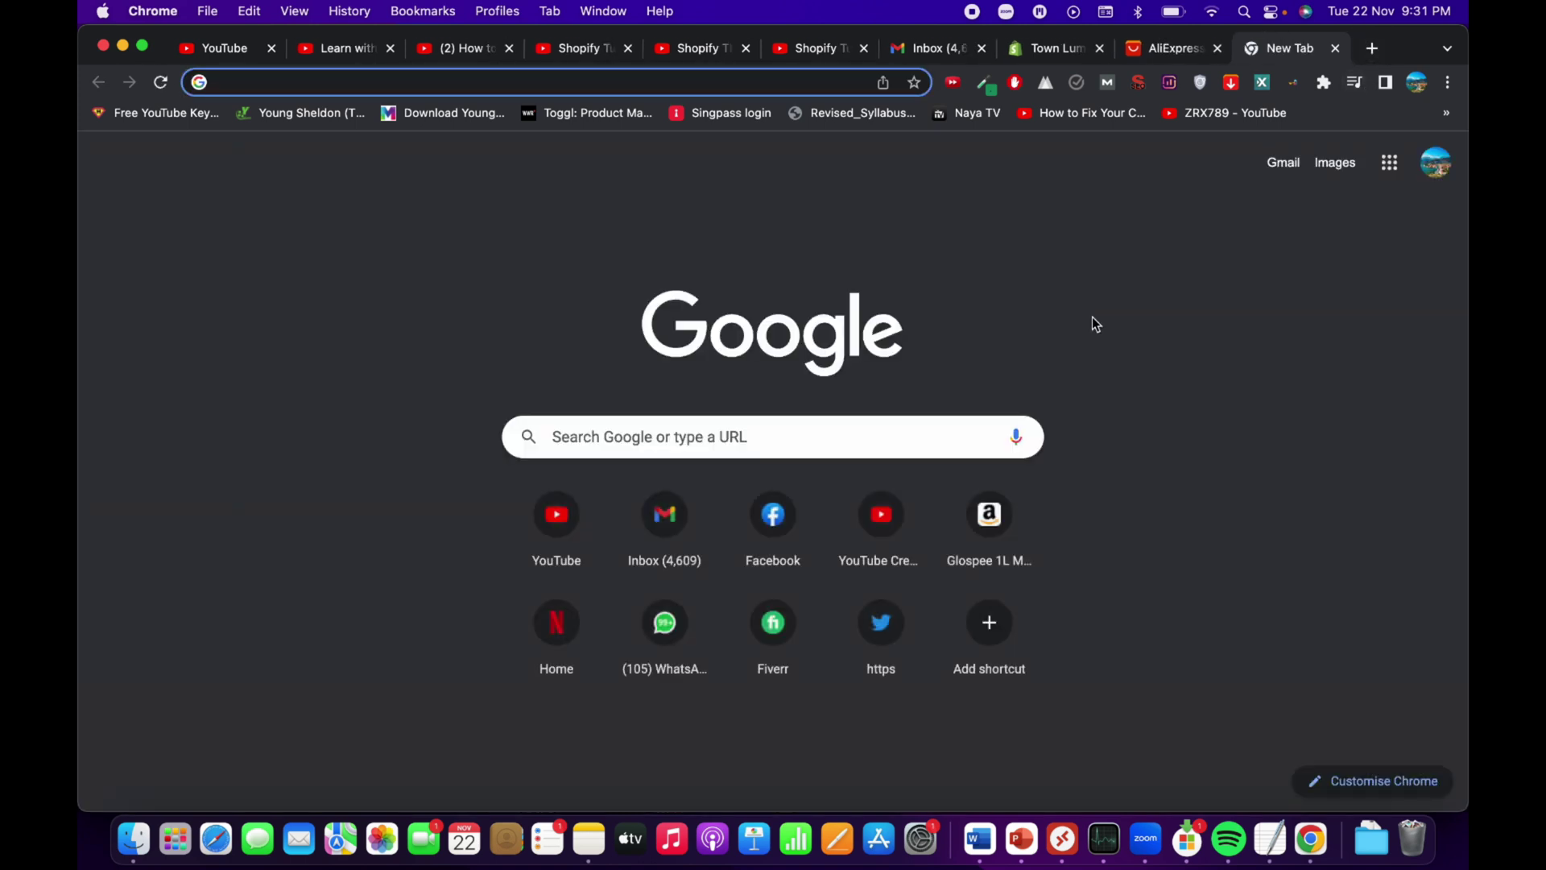
Search Google for 'dser' and go to the official DSers site at dsers.com.
type("dser")
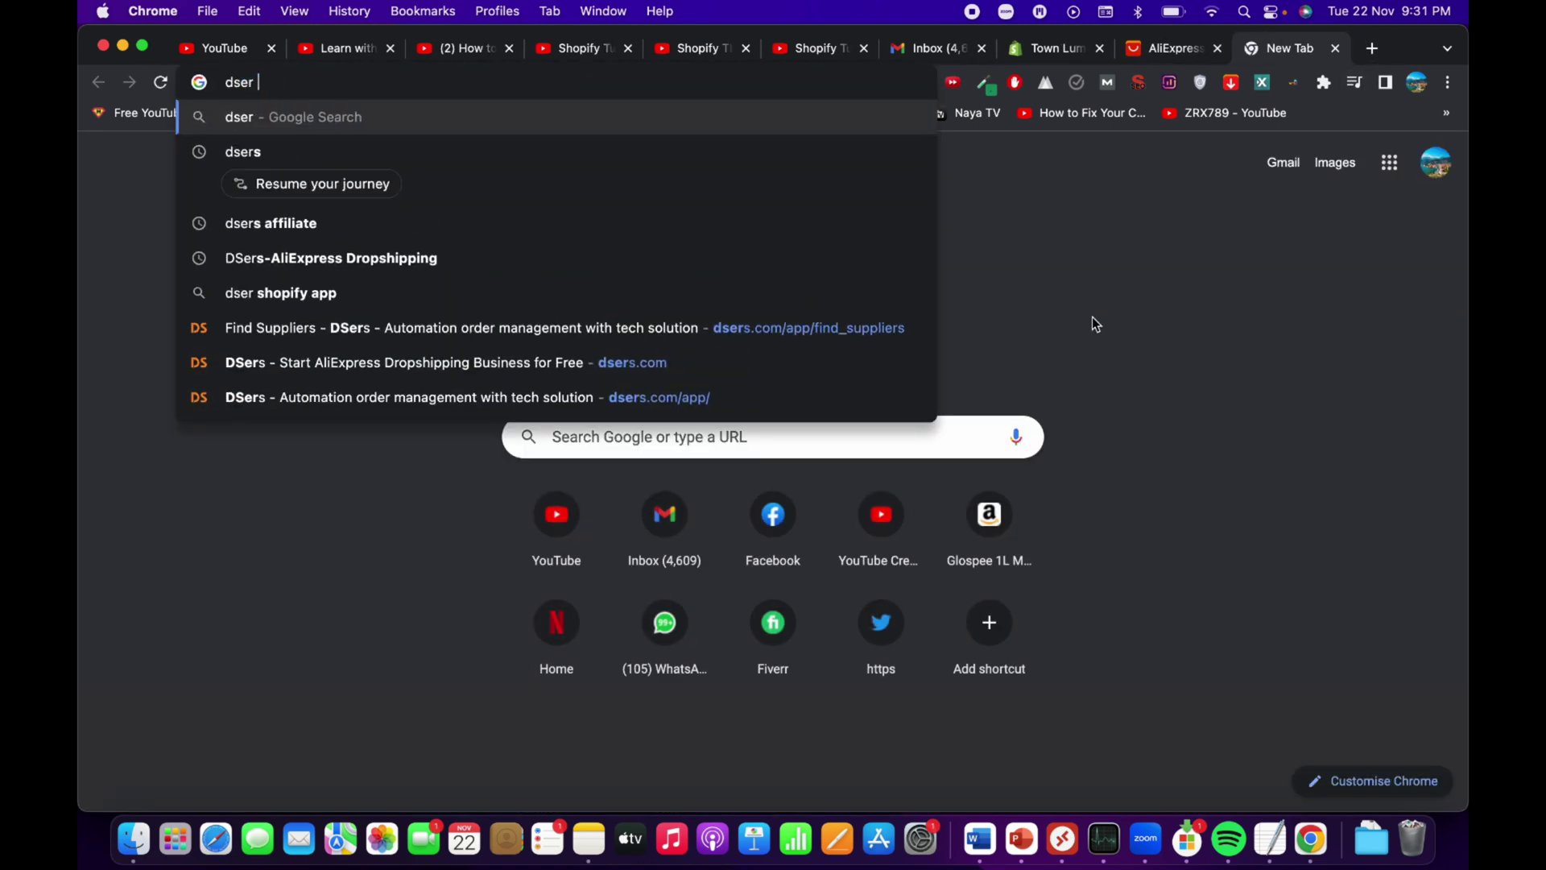
key("Return")
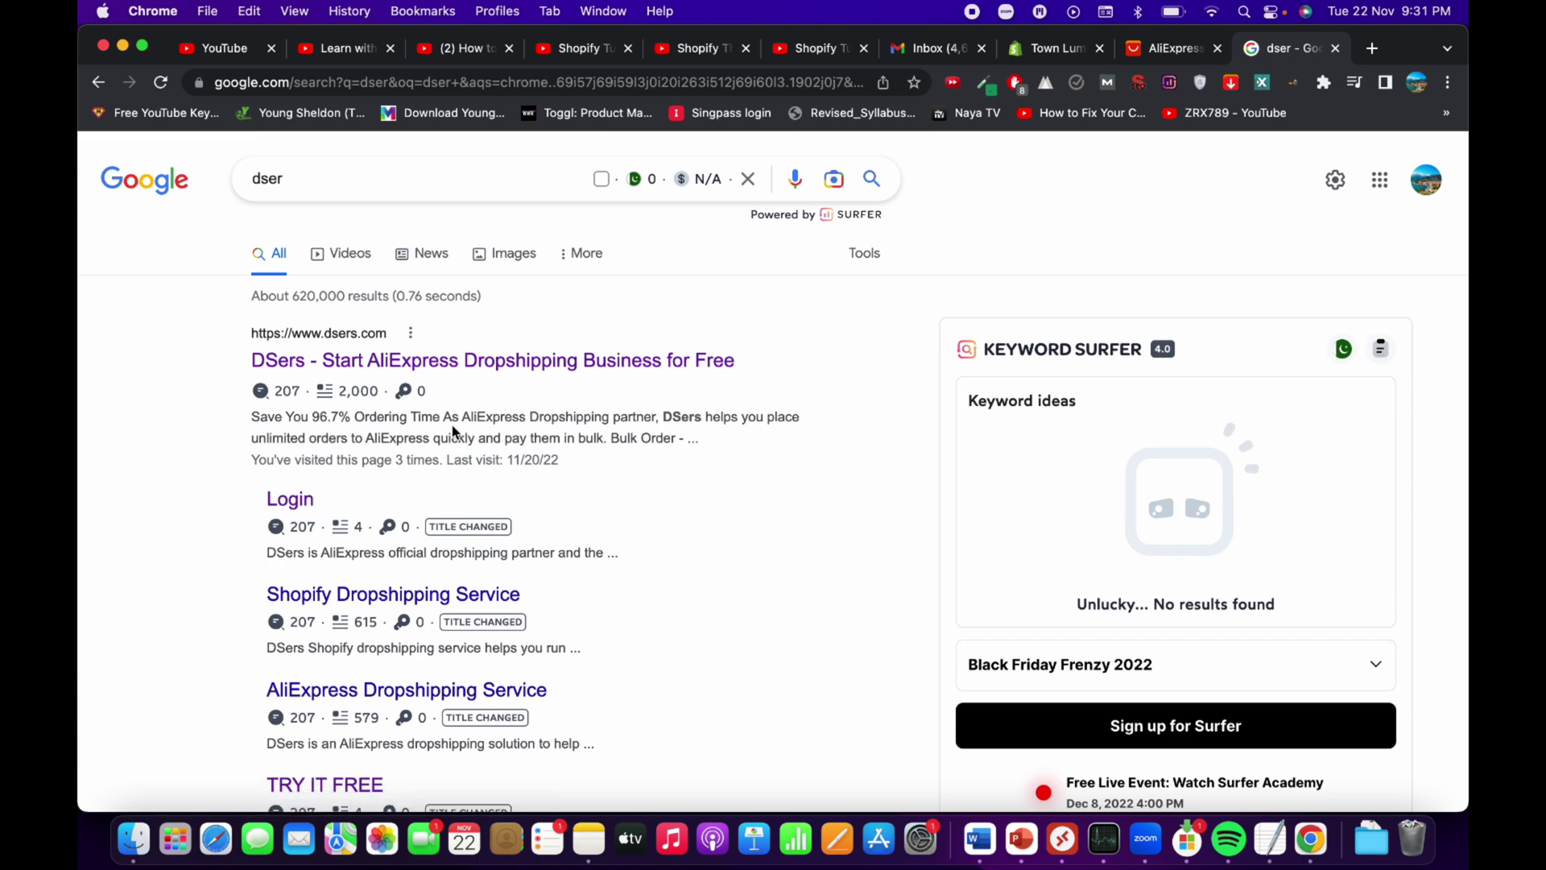
left_click(548, 362)
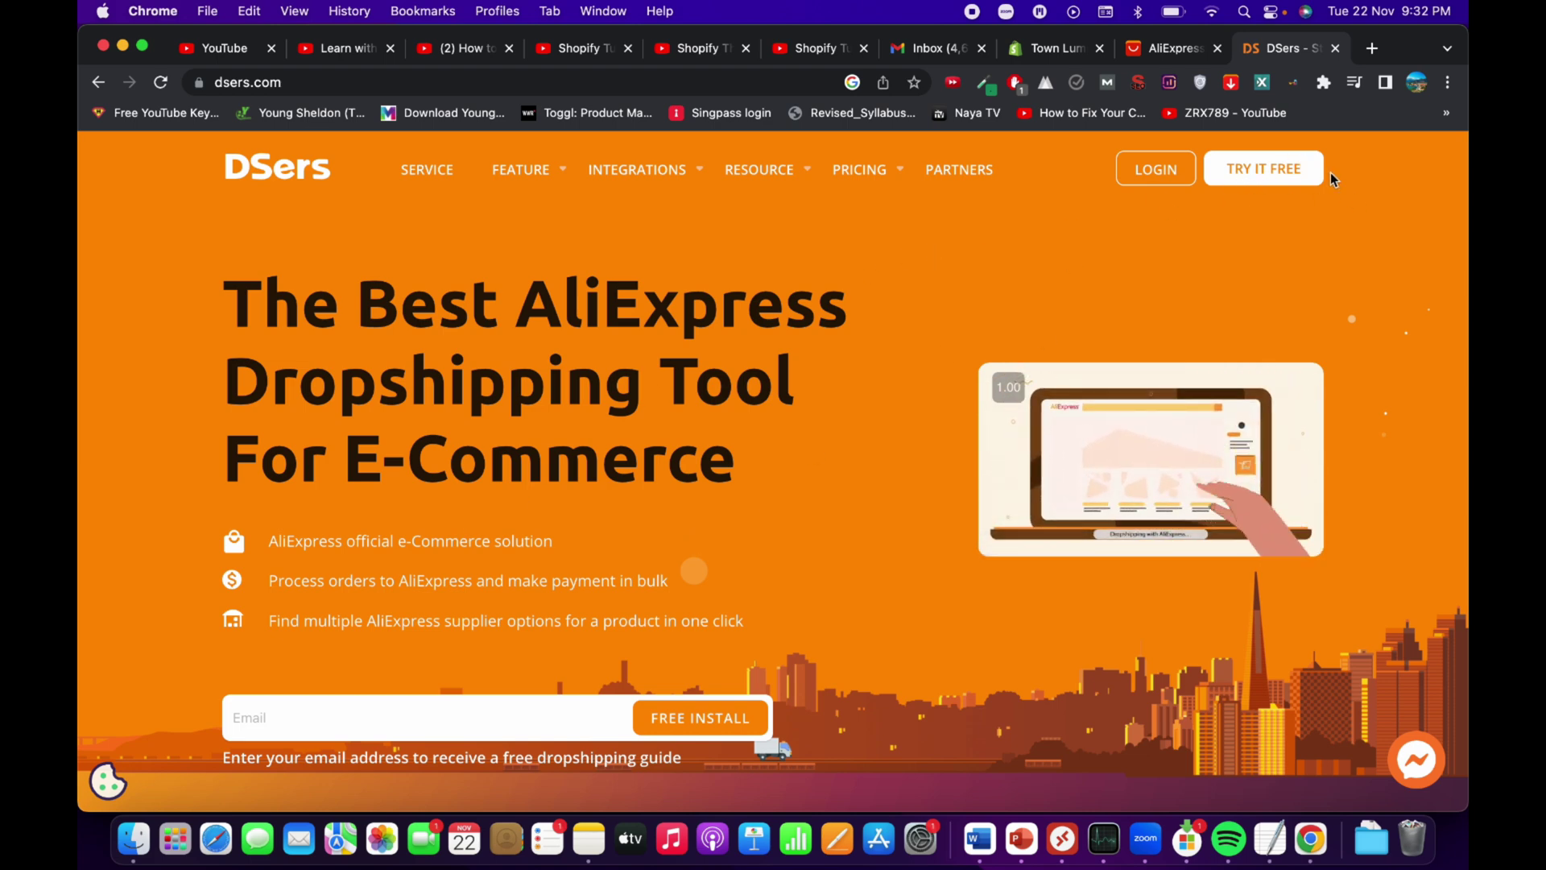
Log in to the existing DSers account using the autofilled credentials, reaching the platform-selection page.
left_click(1278, 178)
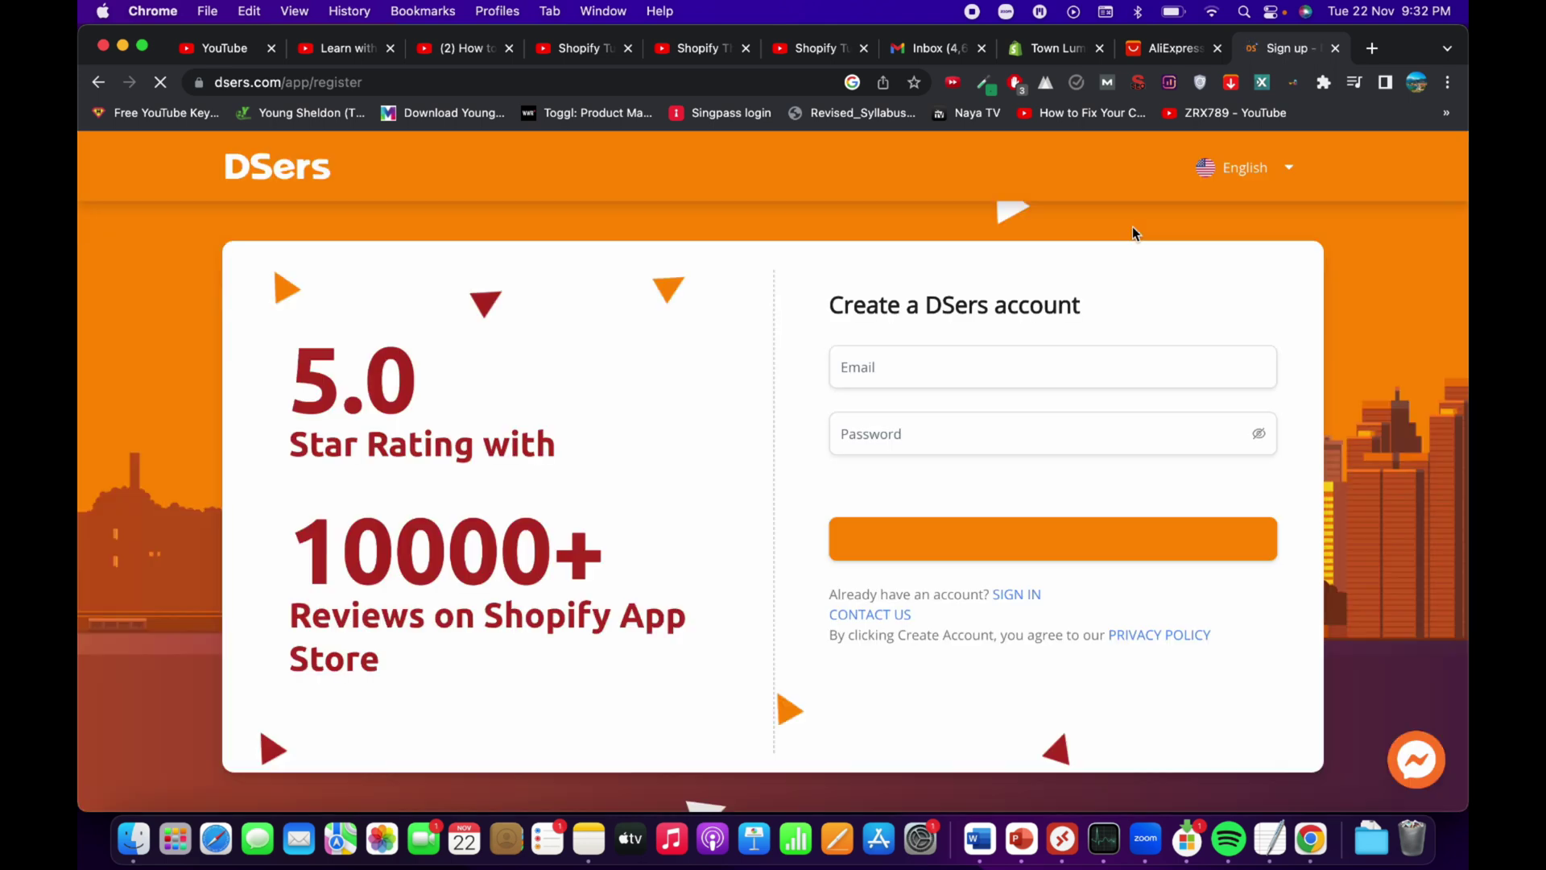
left_click(968, 442)
left_click(980, 377)
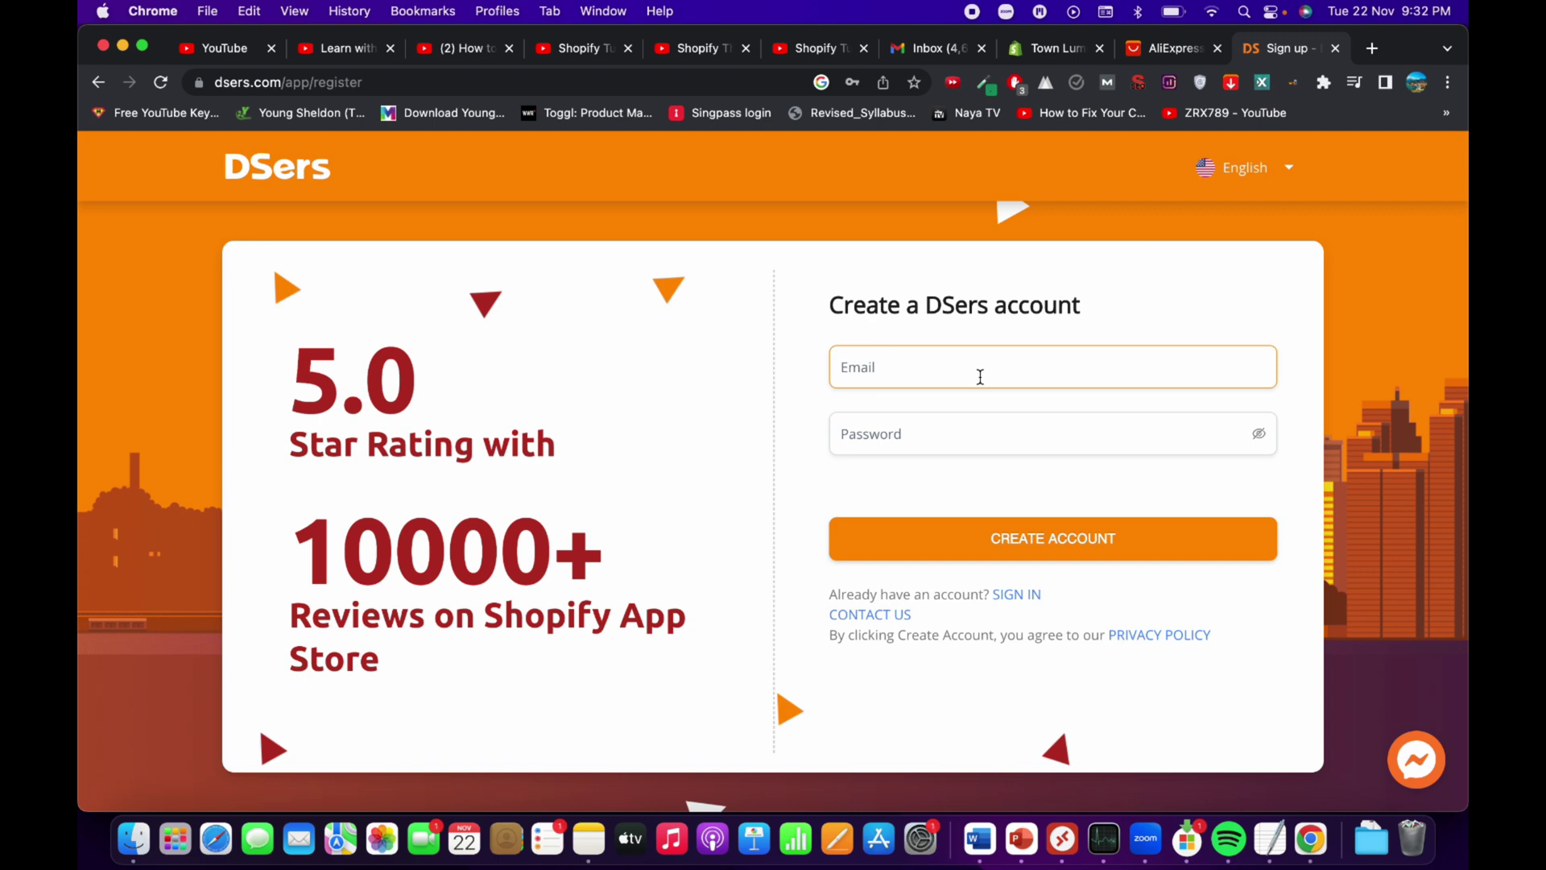
left_click(730, 356)
left_click(876, 372)
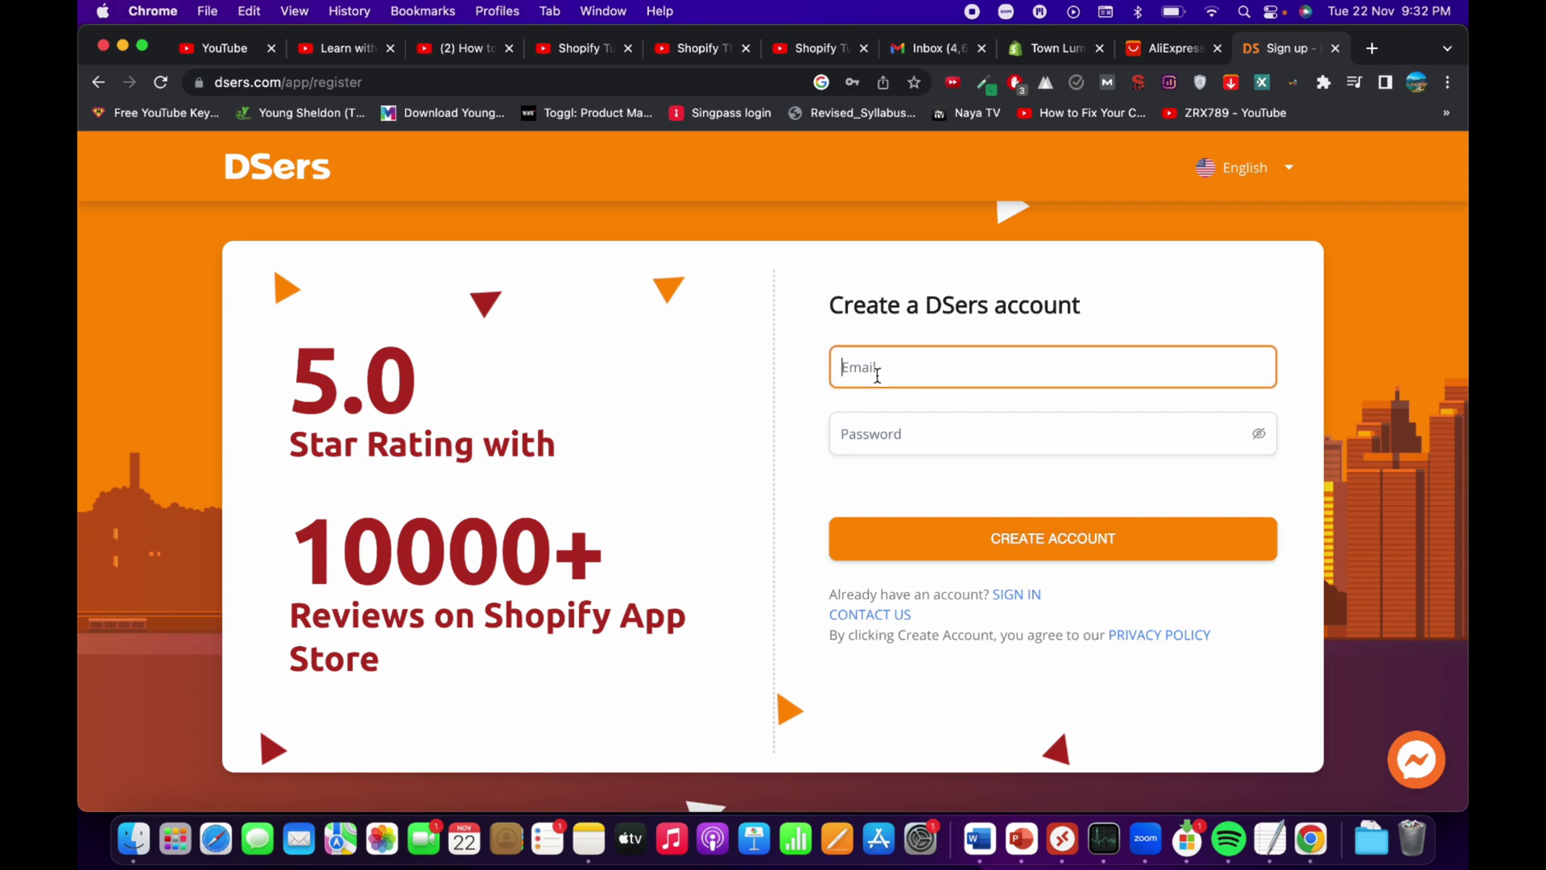
left_click(1016, 597)
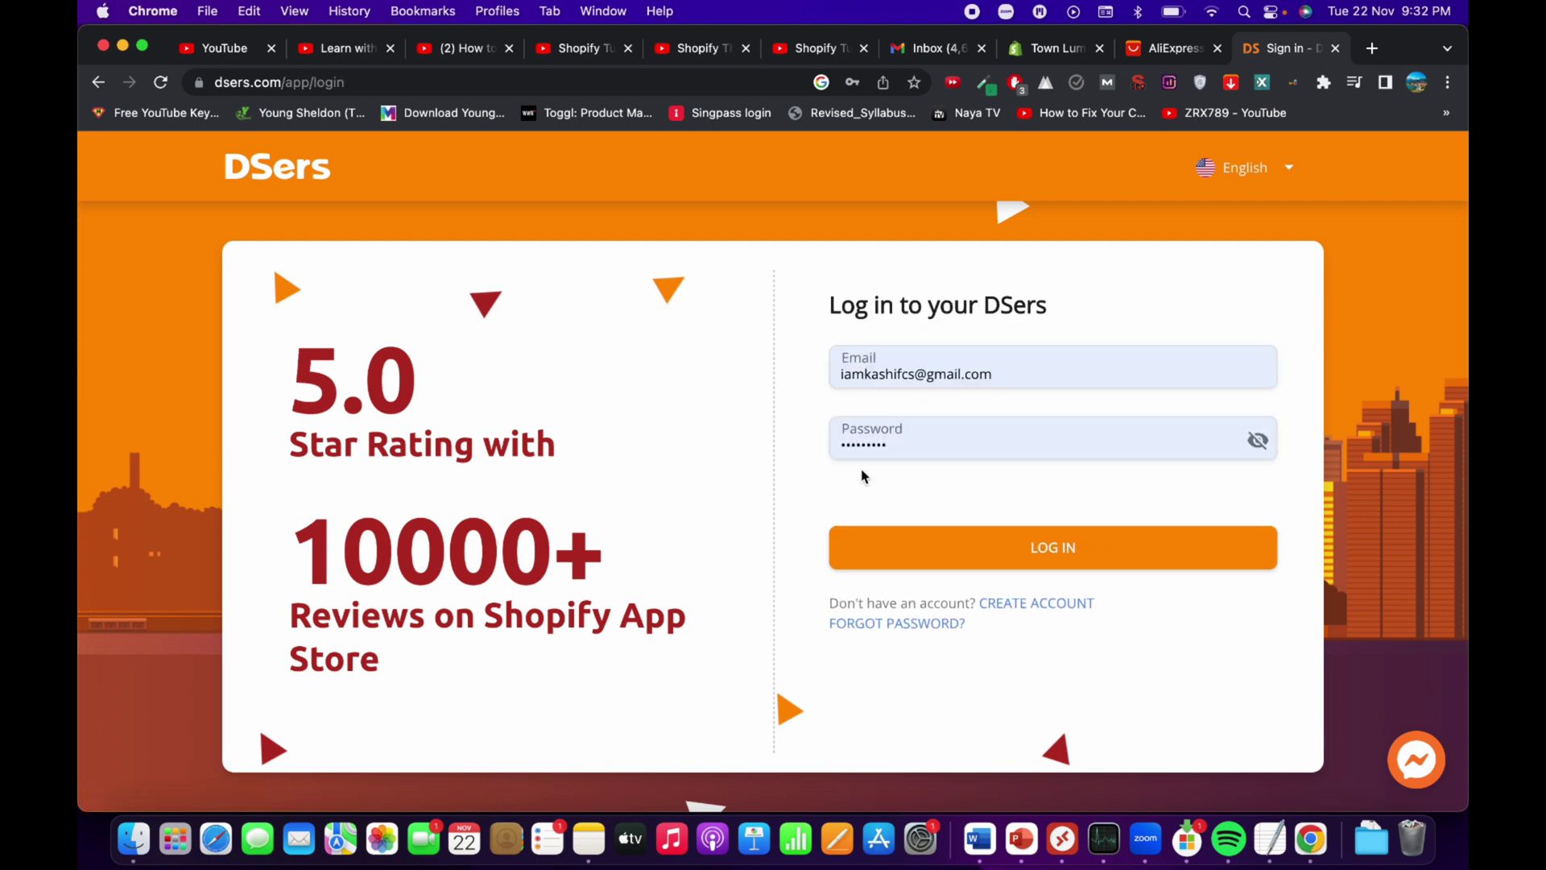
left_click(1075, 550)
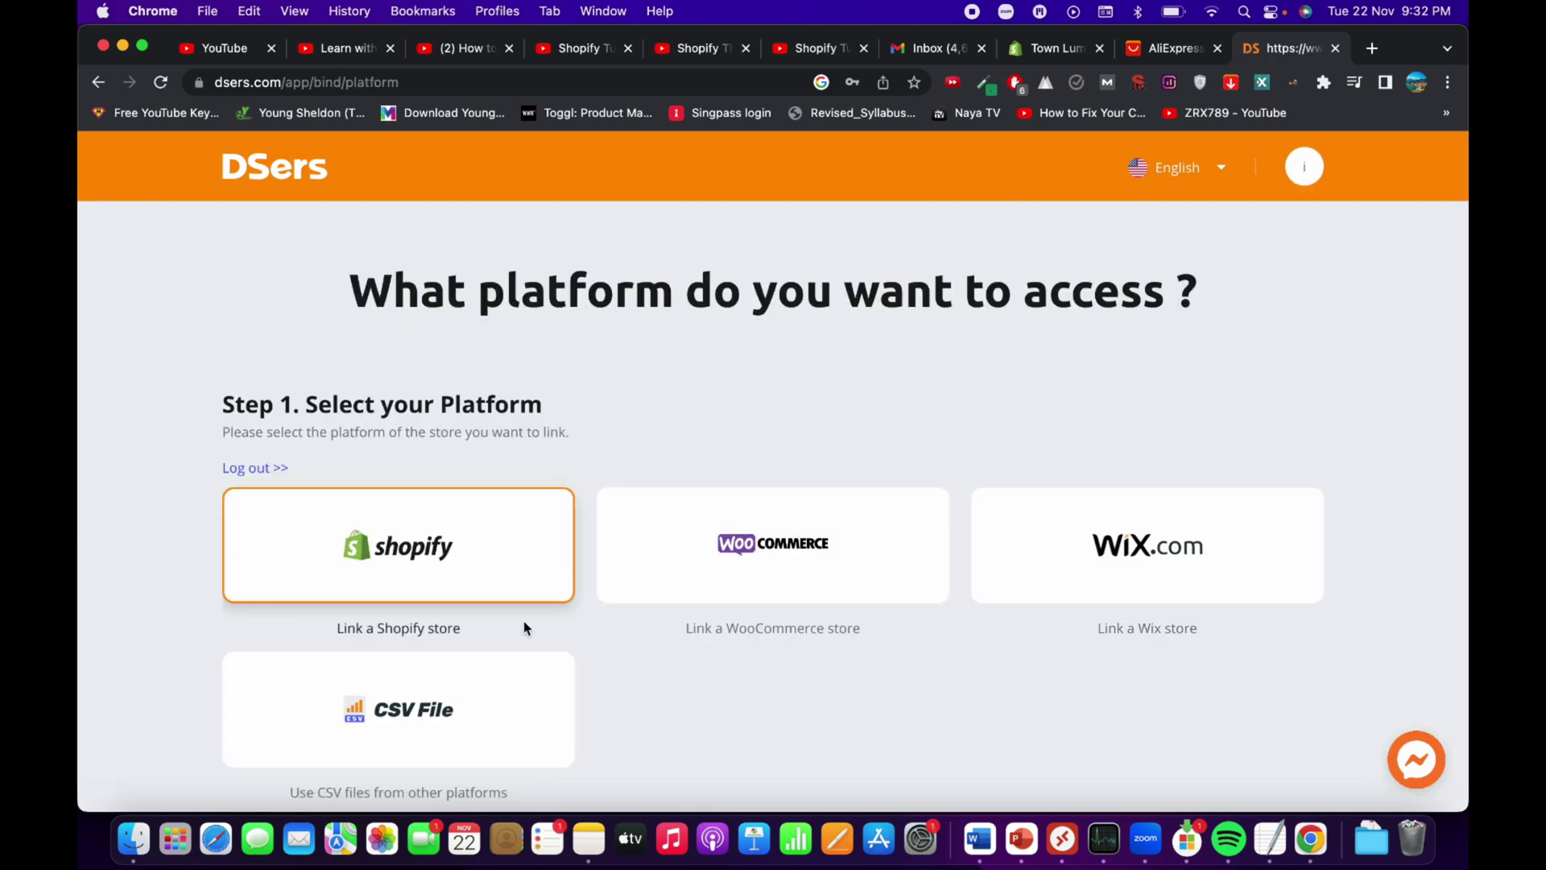
Pick Shopify under 'Step 1. Select your Platform' to reach the DSers App Store listing.
left_click(432, 521)
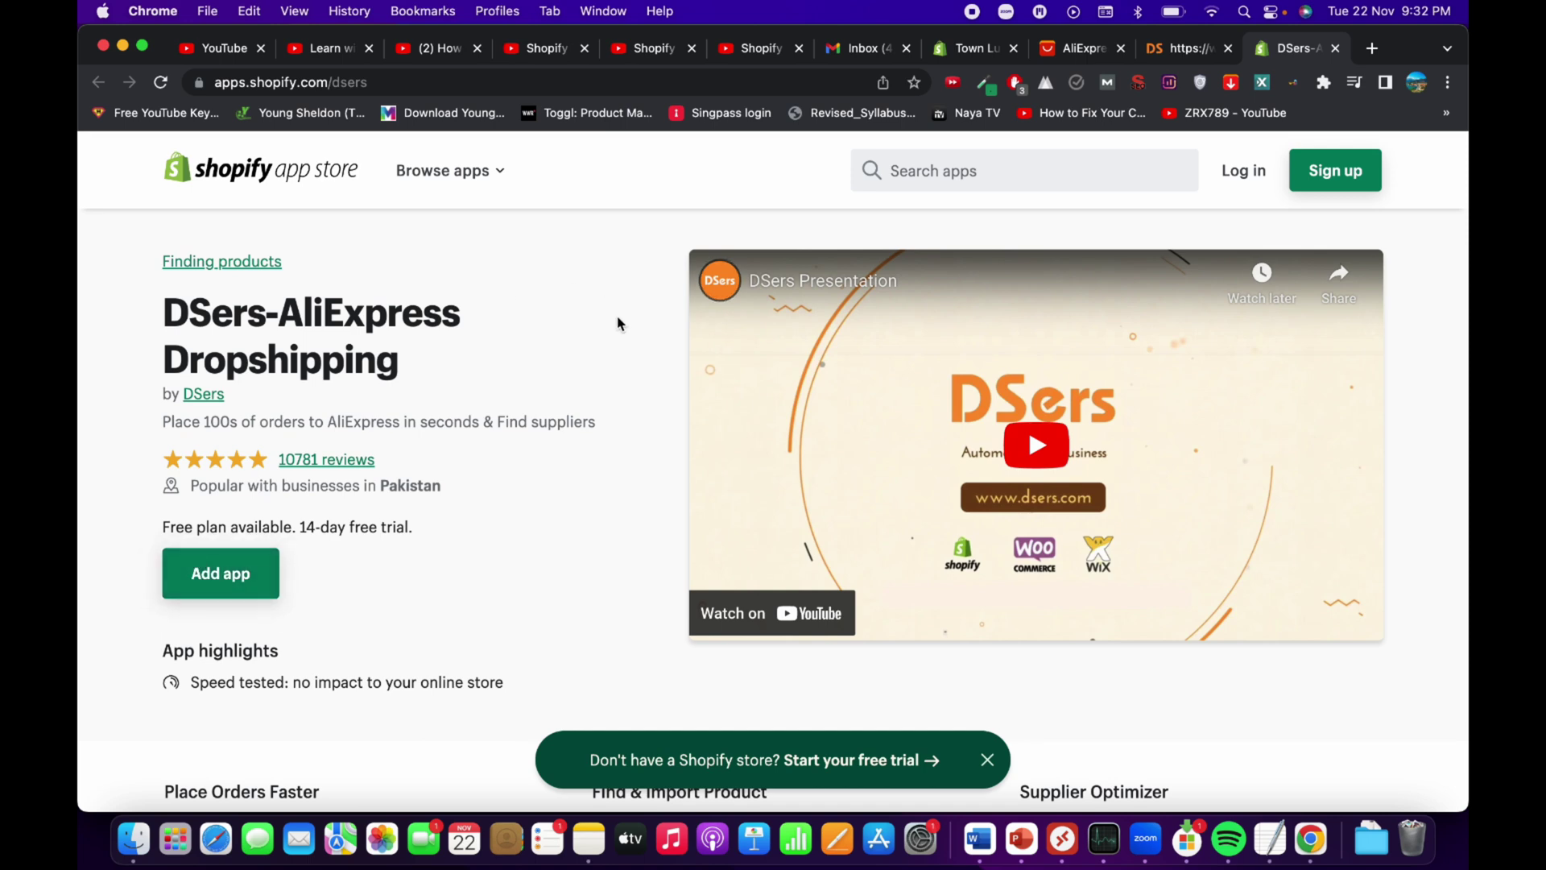
Add the DSers-AliExpress Dropshipping app using the listed existing Shopify account.
left_click(228, 593)
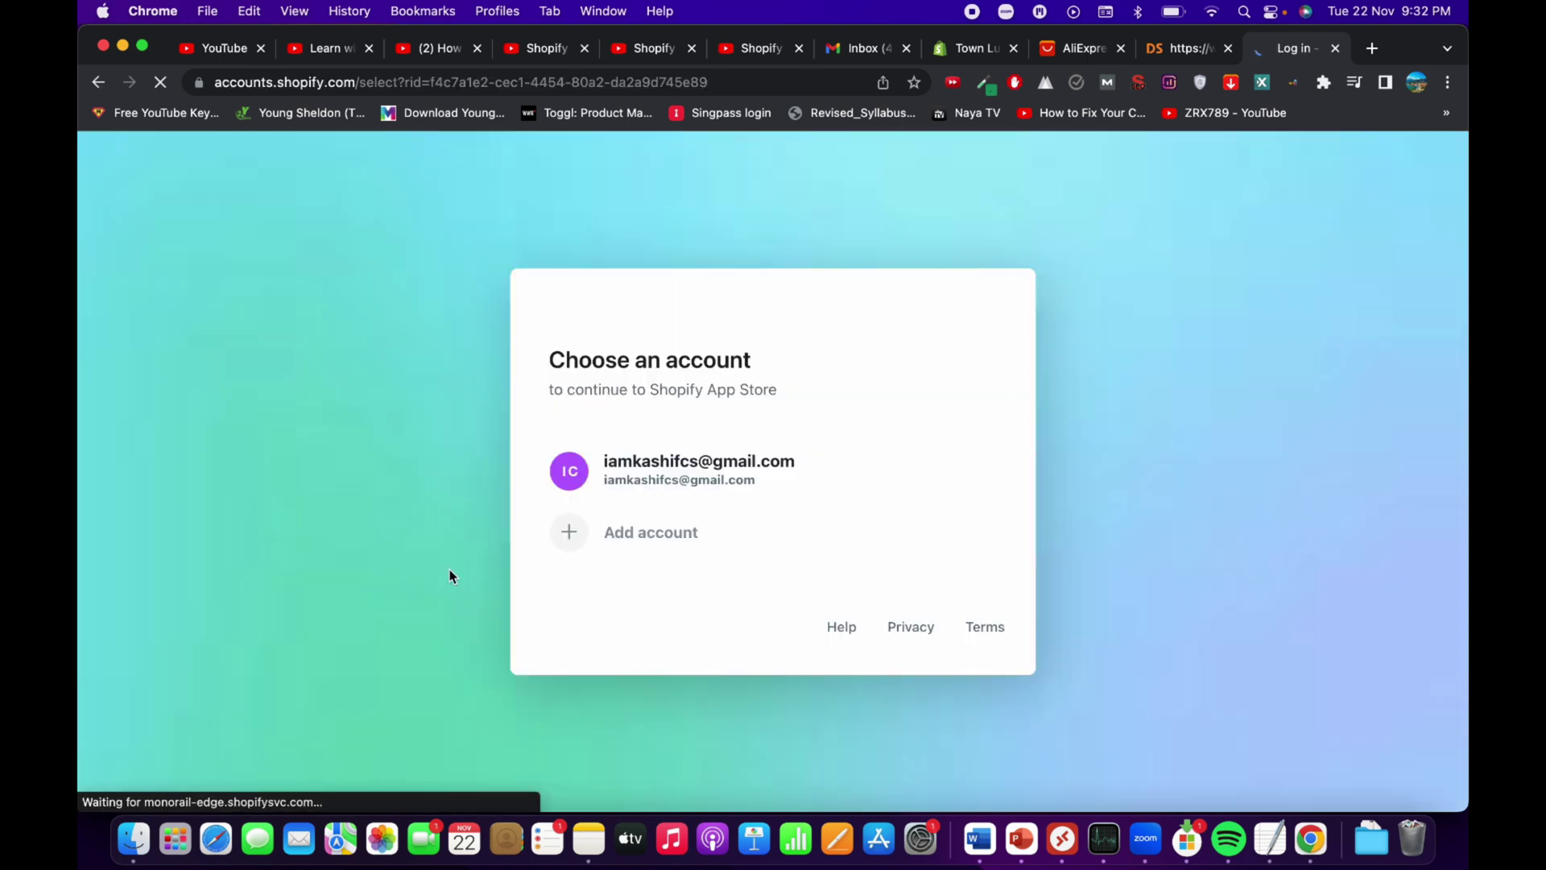
left_click(703, 486)
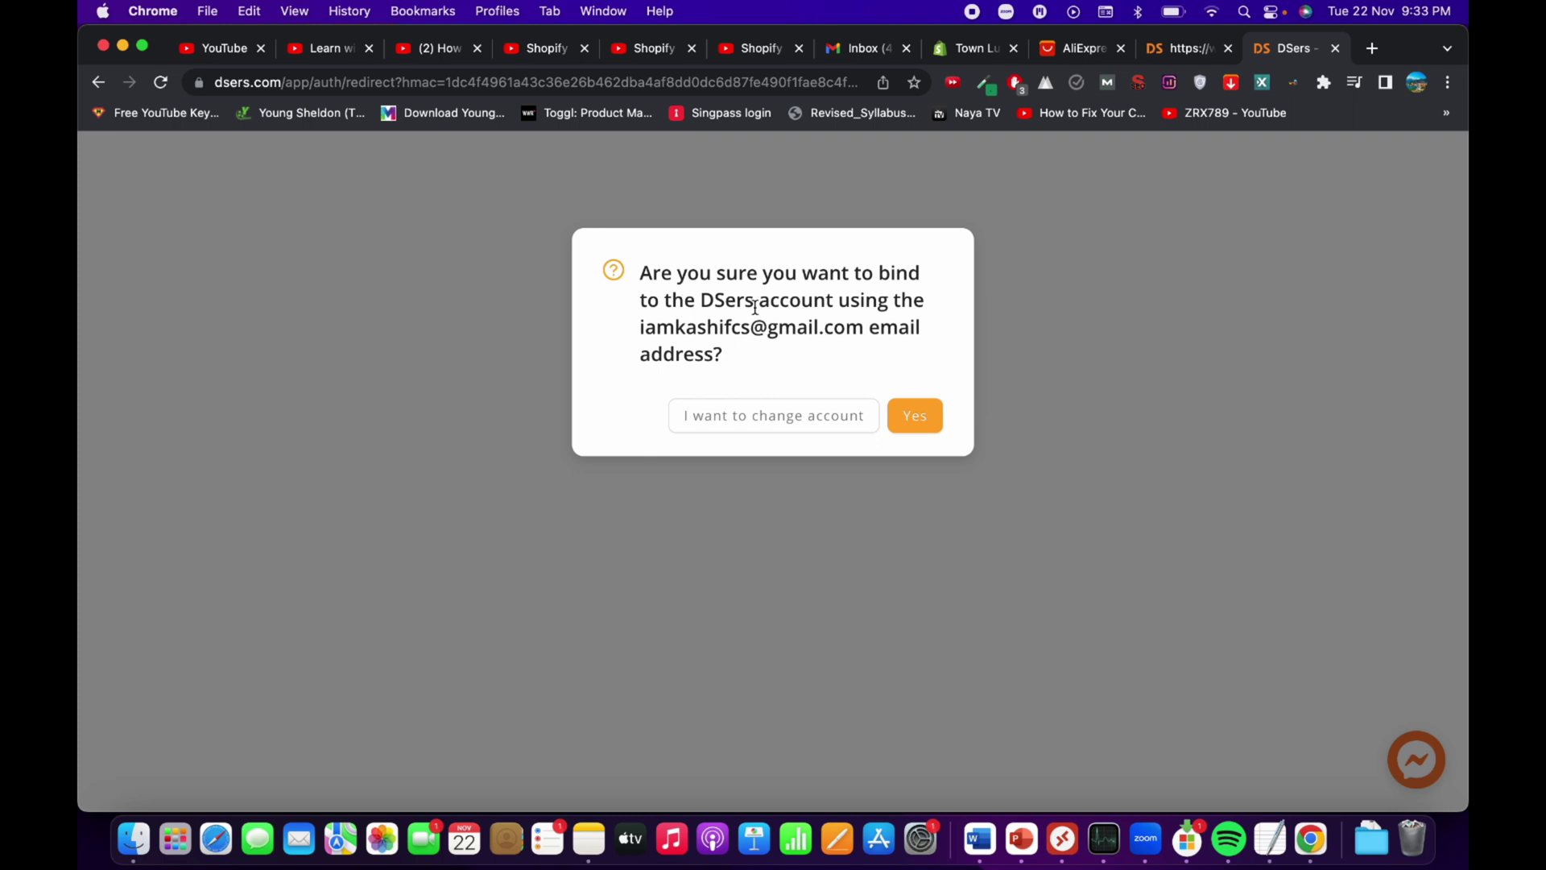
Confirm the account binding, review access permissions, and install the app on Town Lumin.
left_click(918, 421)
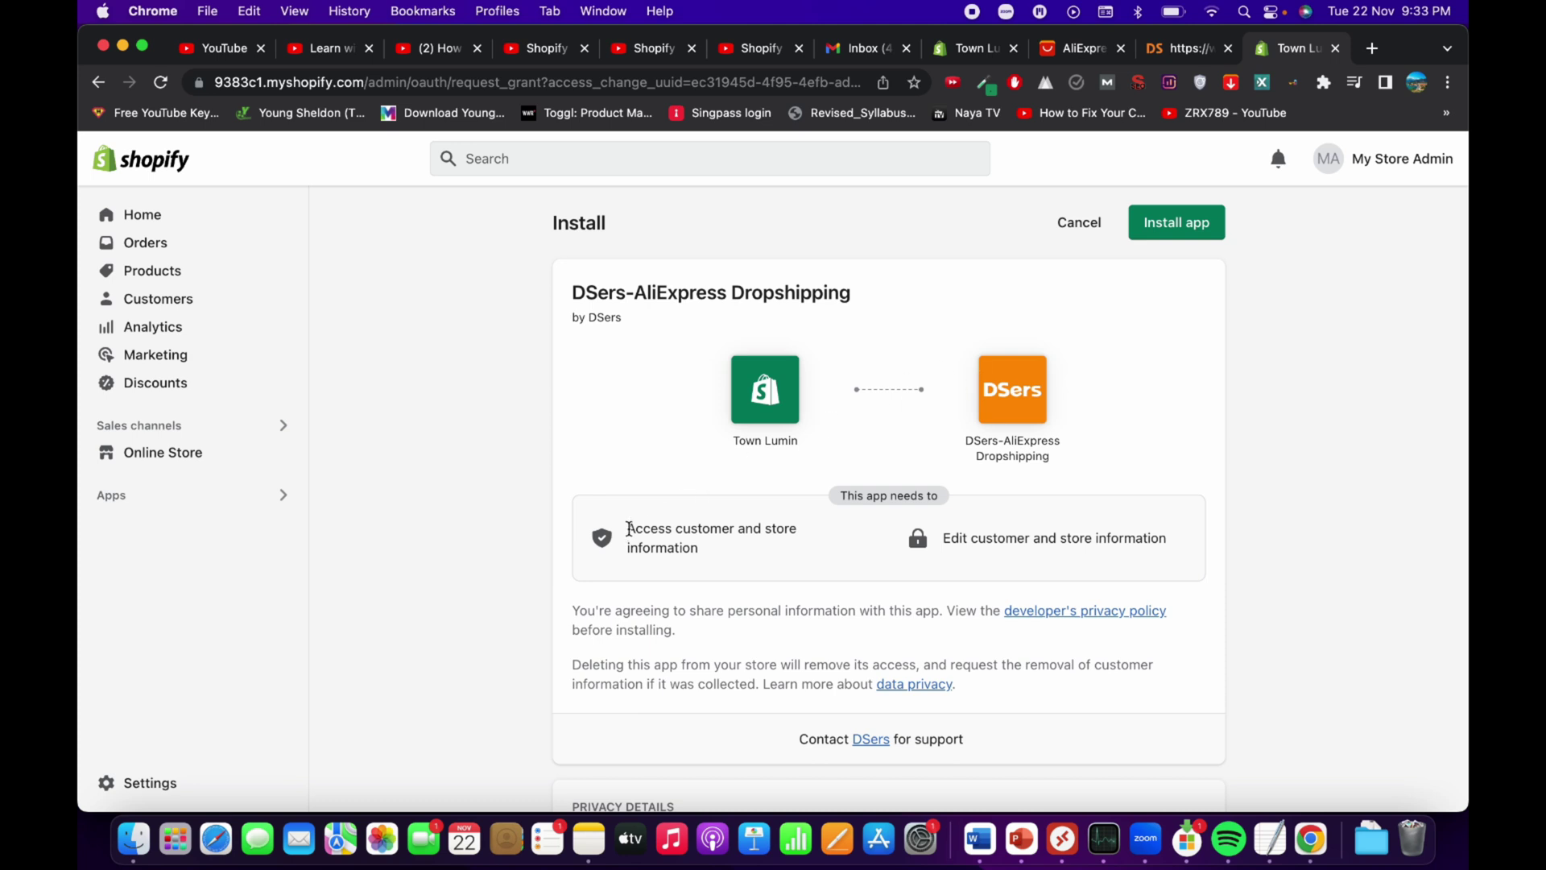
left_click_drag(629, 529, 709, 549)
left_click(773, 566)
left_click_drag(944, 537, 1201, 544)
left_click(1202, 543)
left_click(1180, 229)
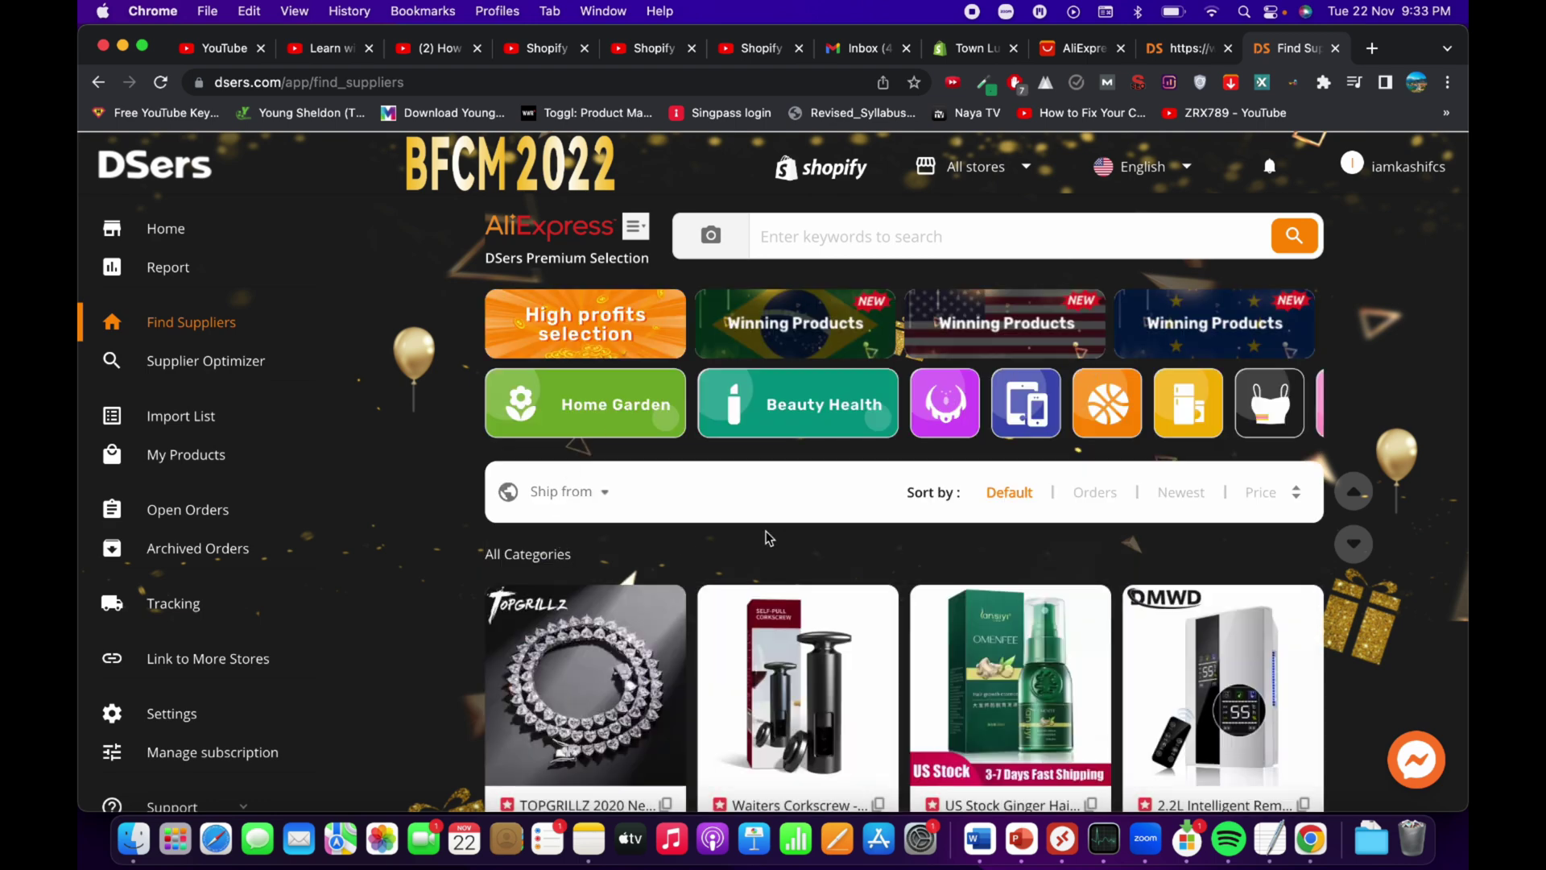
Check the Town Lumin products, go back to DSers Find Suppliers, and open a new Google tab.
scroll(766, 531, "down", 5)
scroll(925, 524, "up", 7)
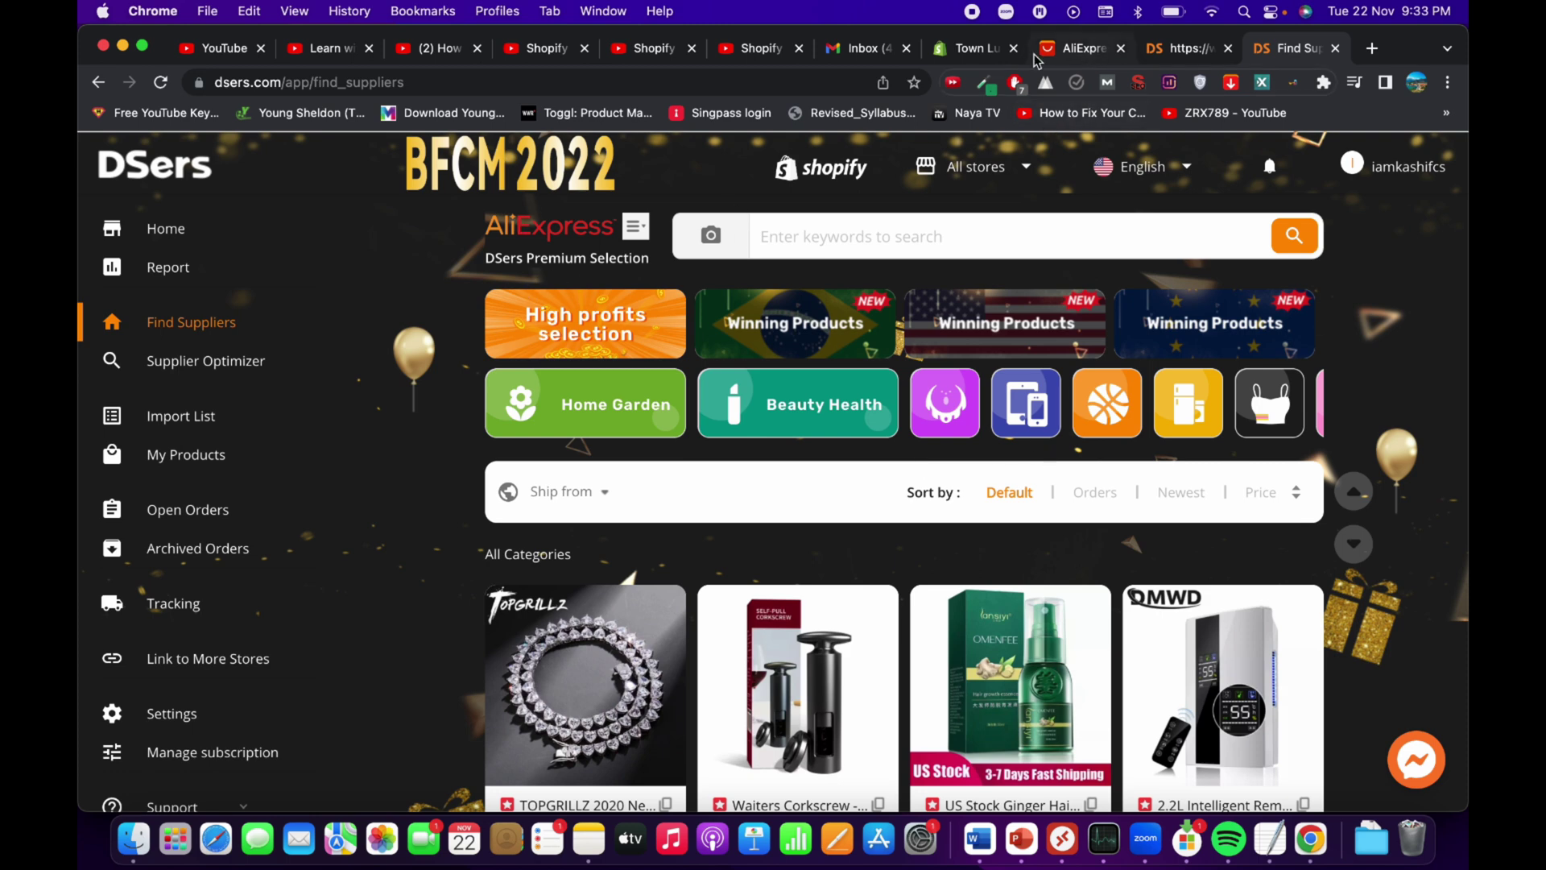
left_click(963, 52)
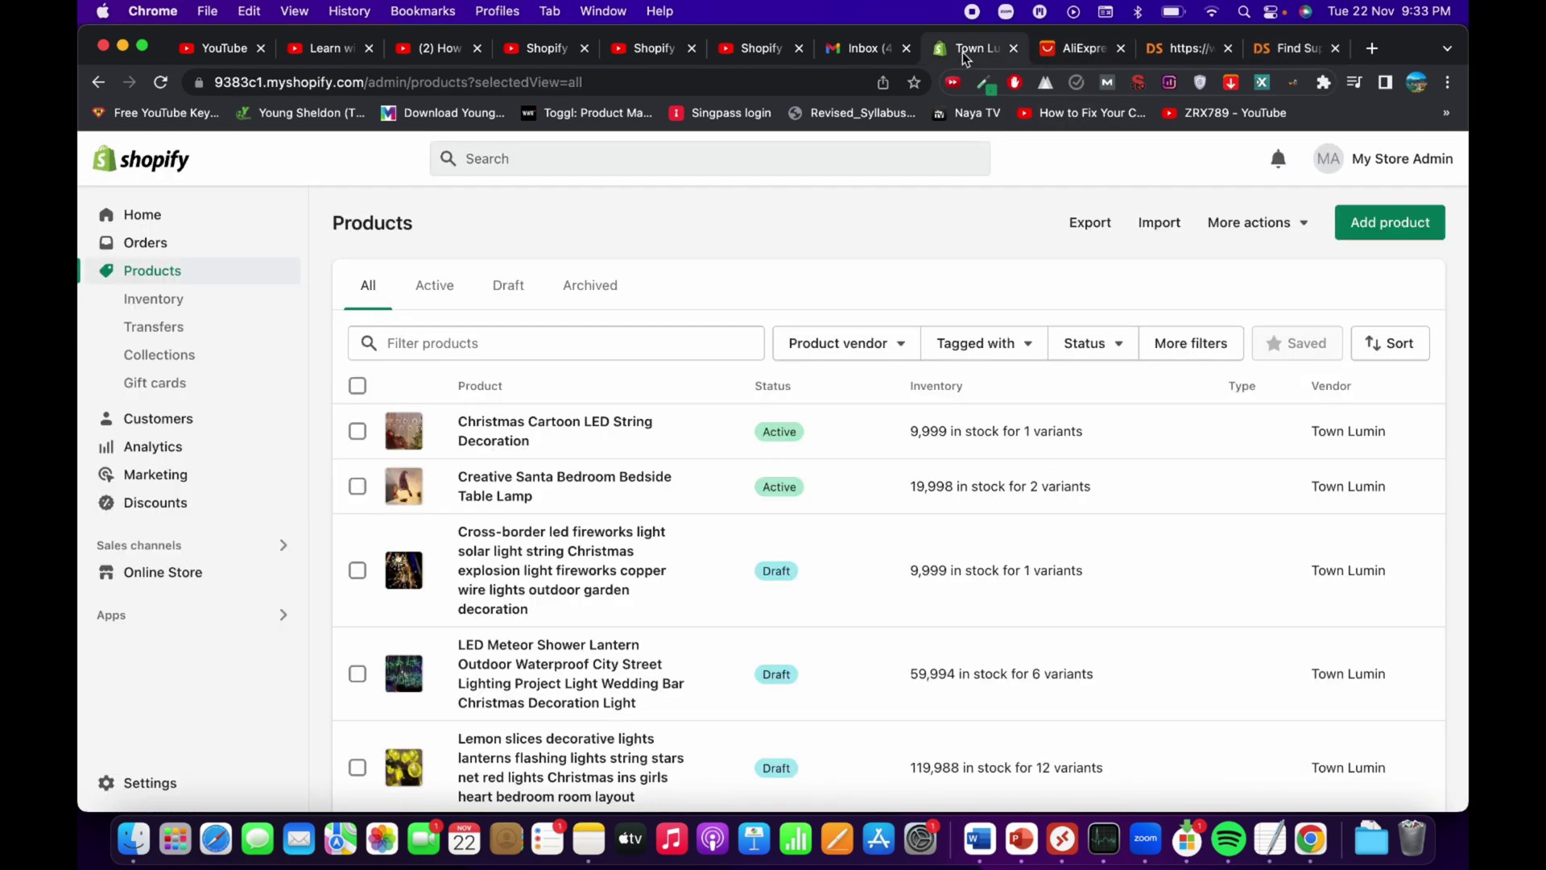
left_click(1285, 59)
left_click(1371, 50)
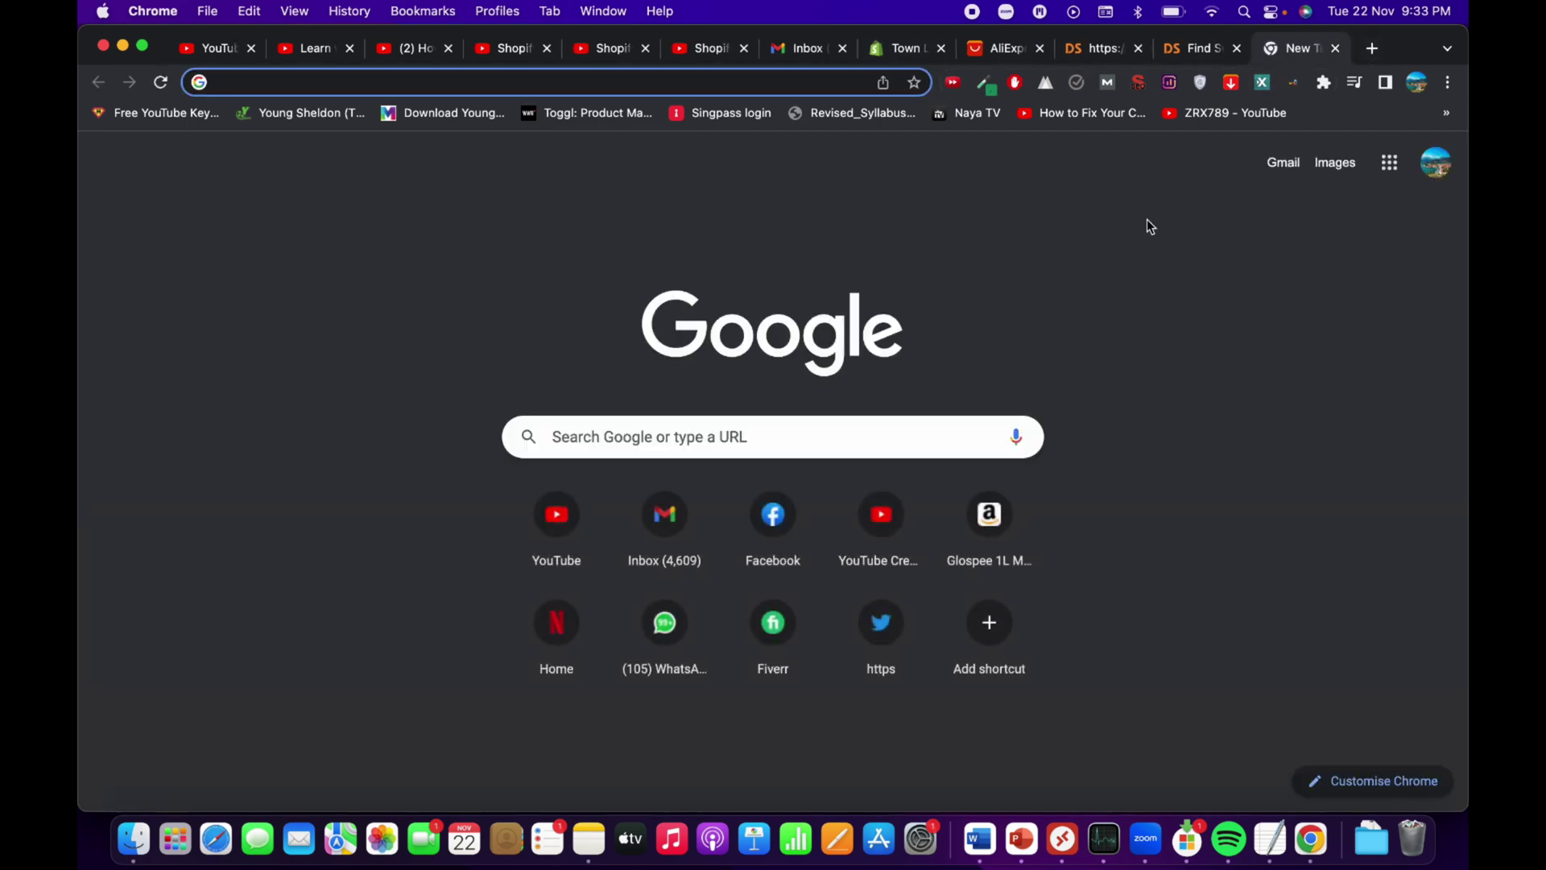
Search 'dser extension' and add DSers - AliExpress.com Product Importer to Chrome from the Web Store.
type("dser e")
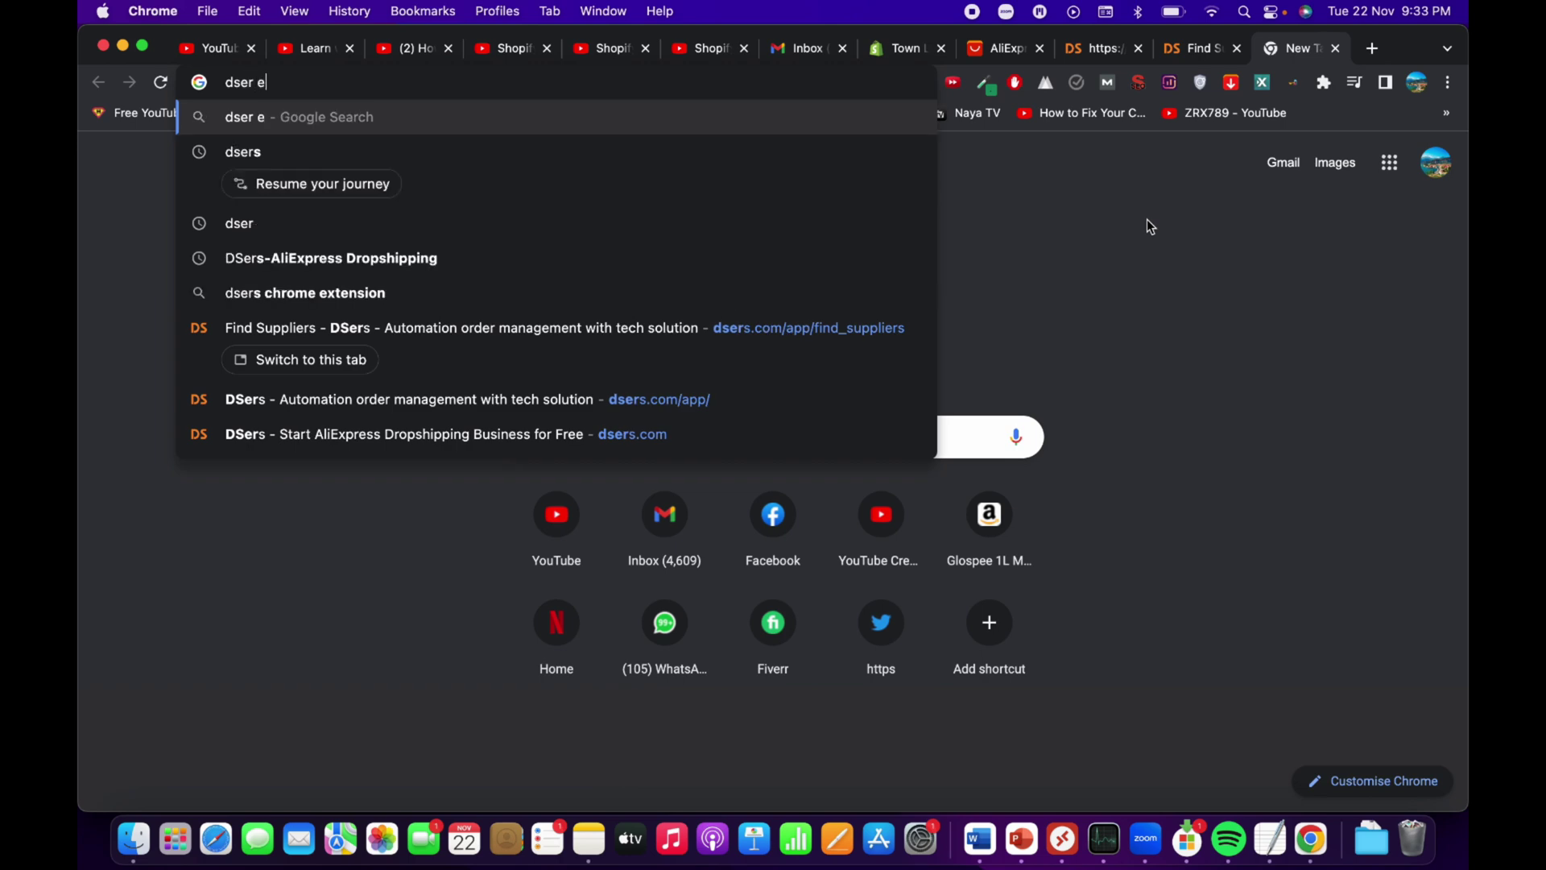
type("xtension")
key("Return")
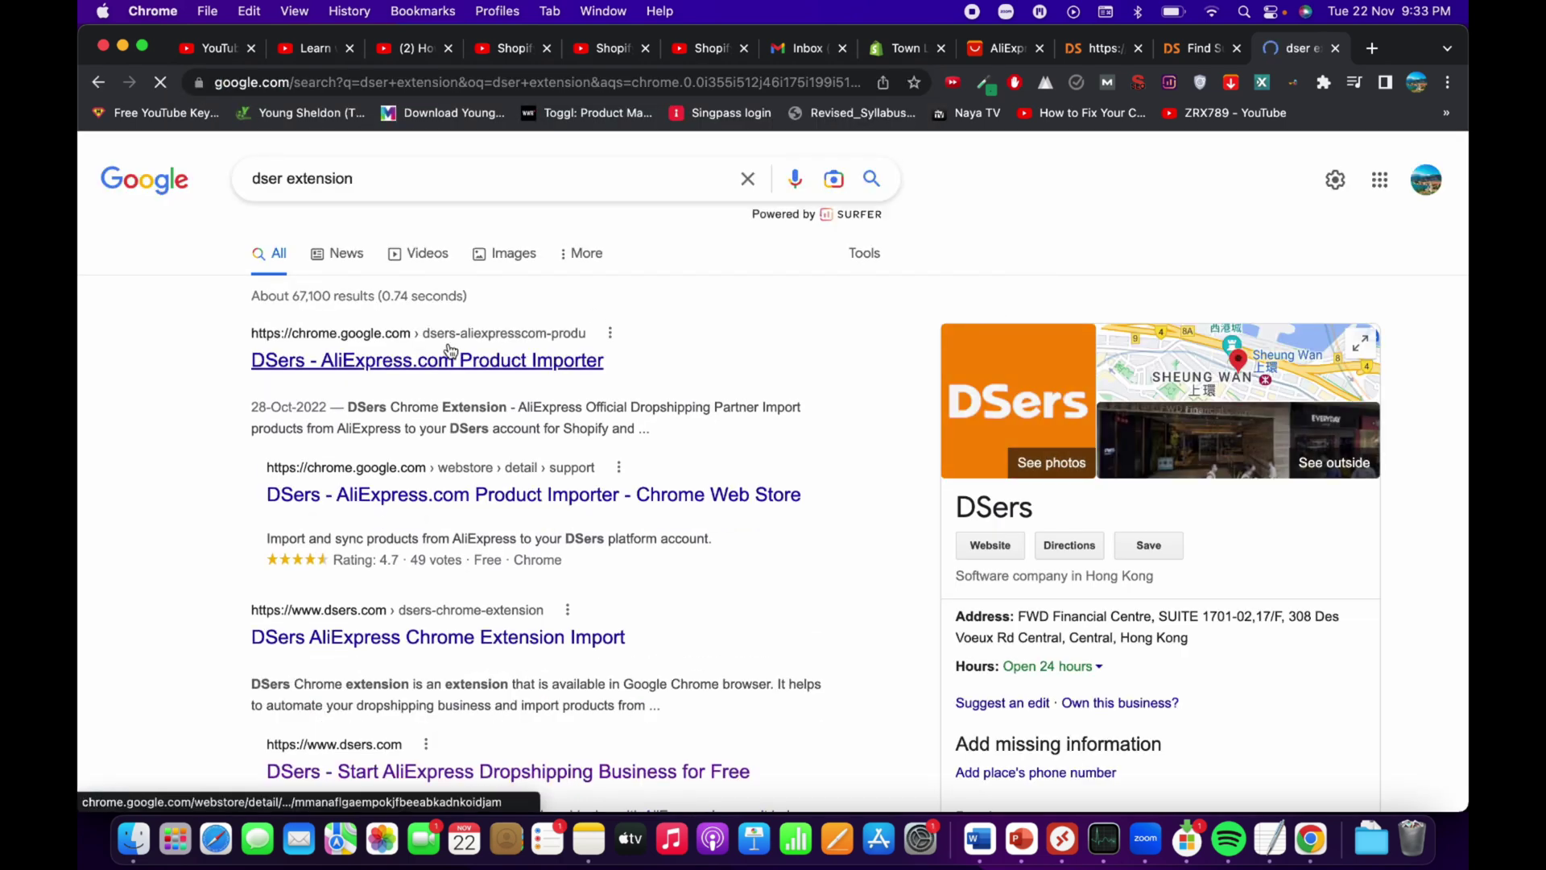
left_click(586, 359)
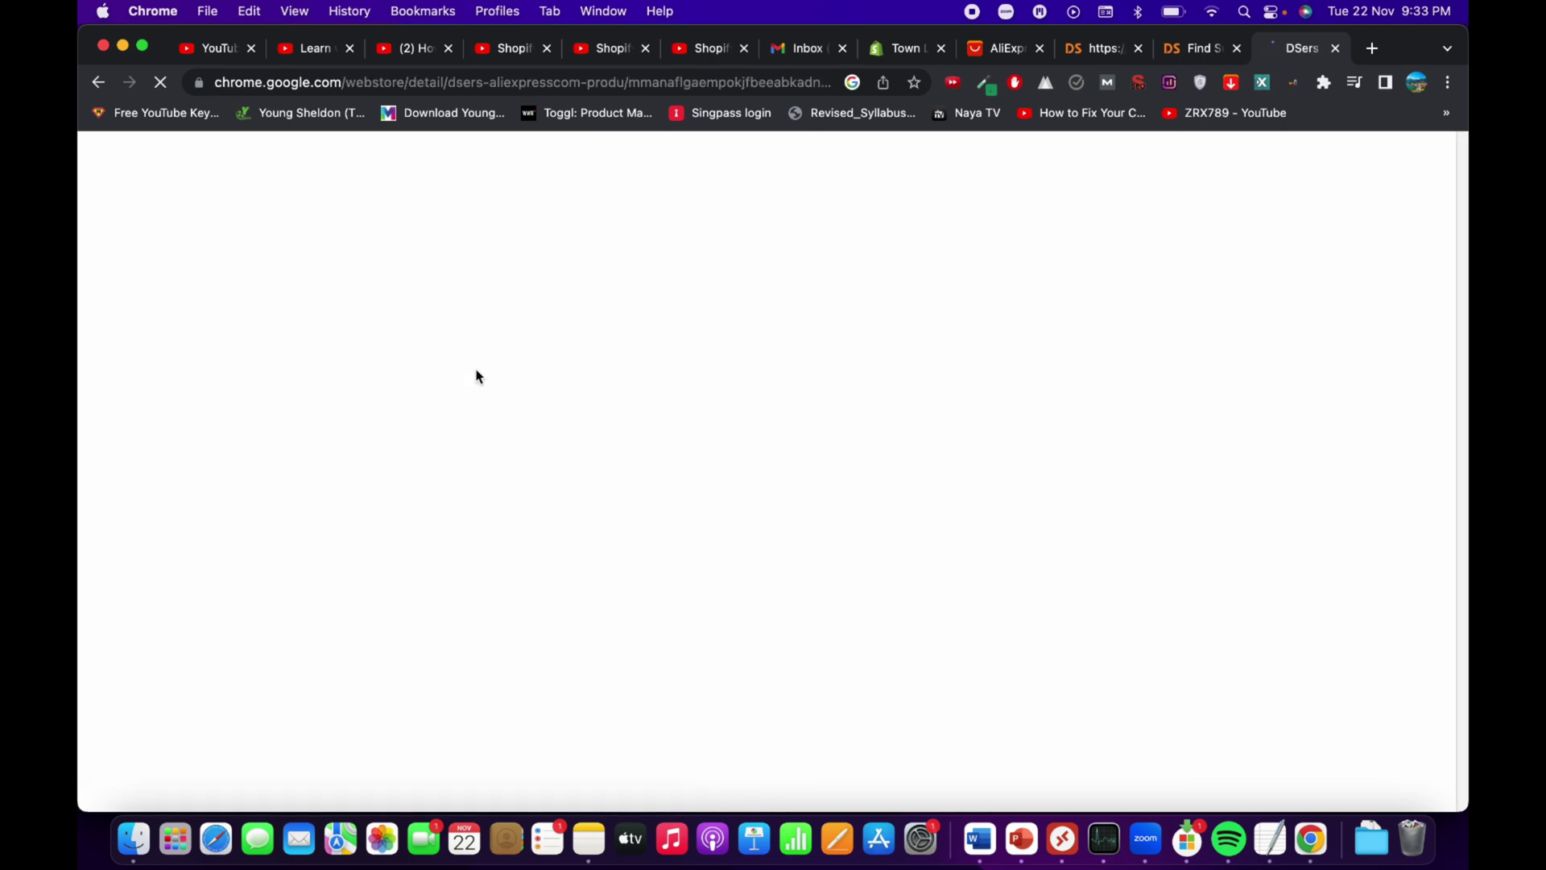
left_click(1175, 297)
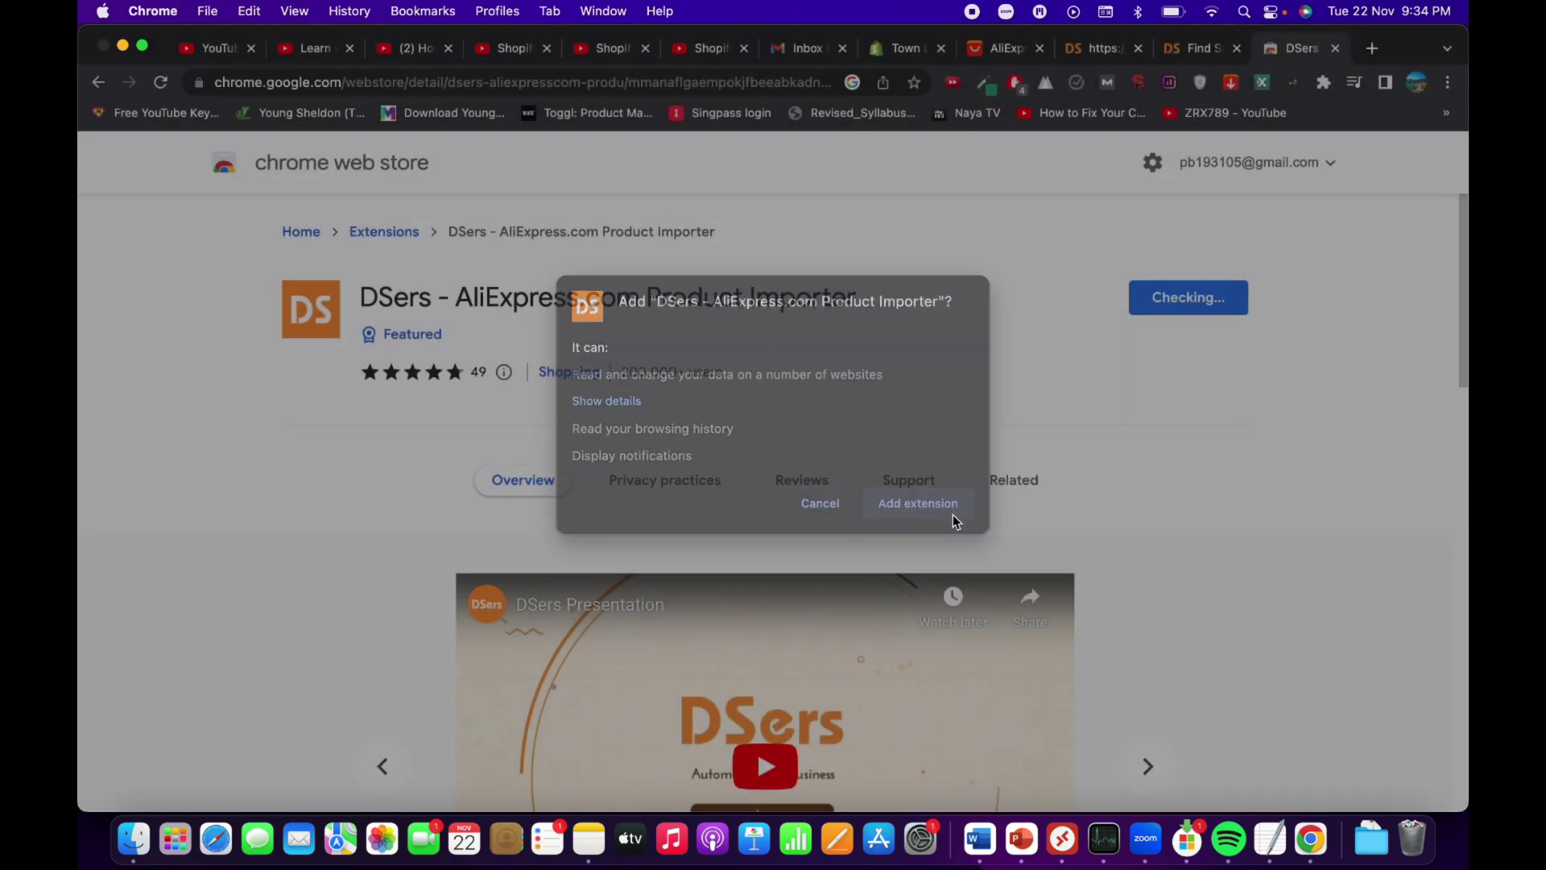
left_click(954, 515)
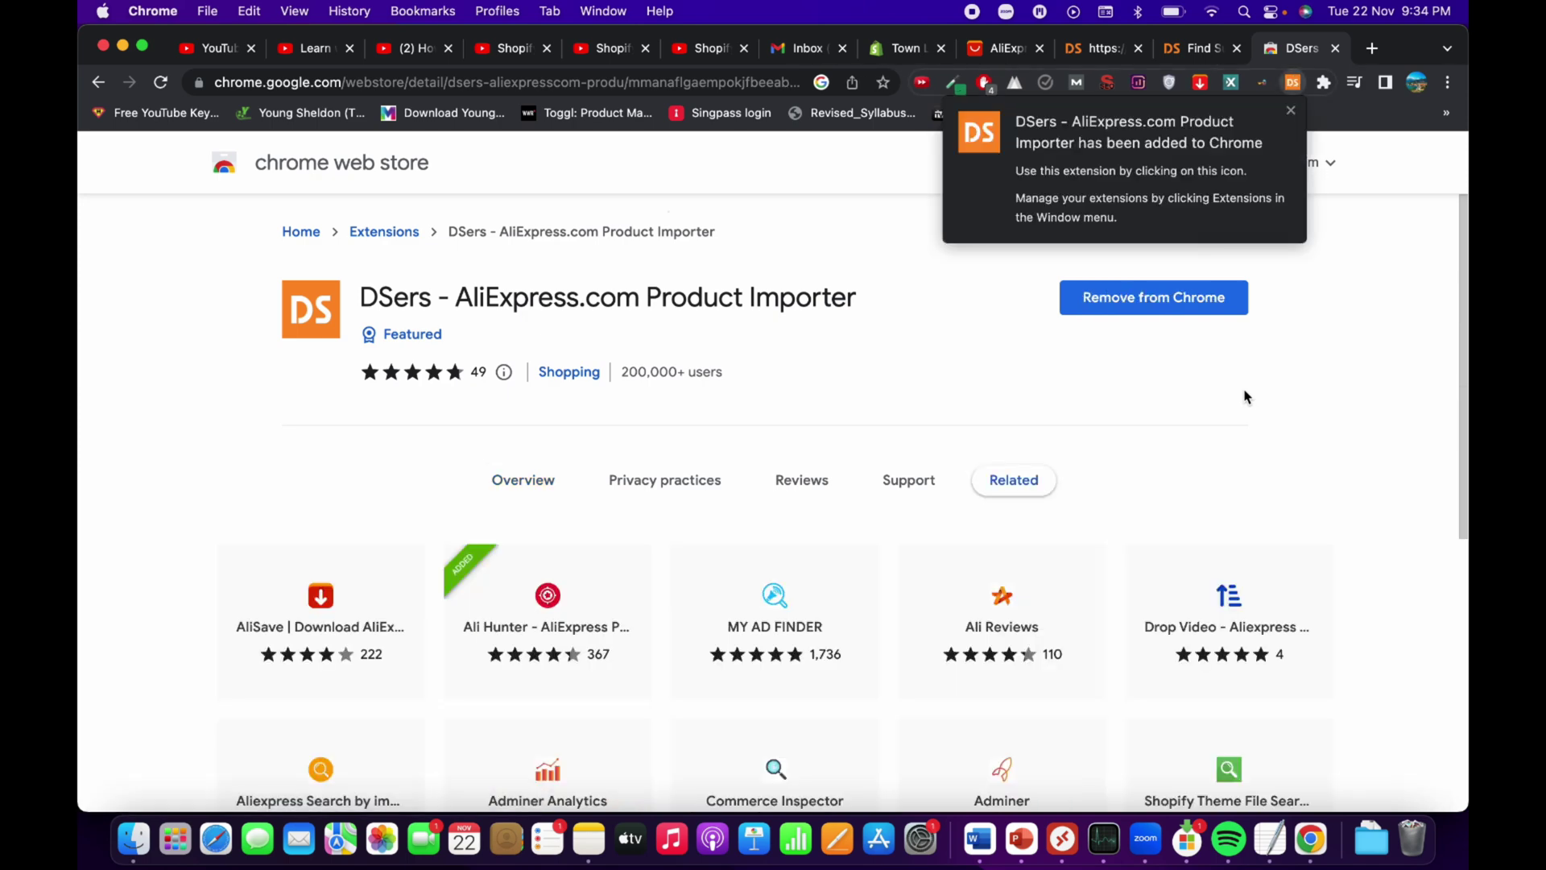
Pin the DSers extension to the toolbar and use its popup to open dsers.com.
left_click(1324, 84)
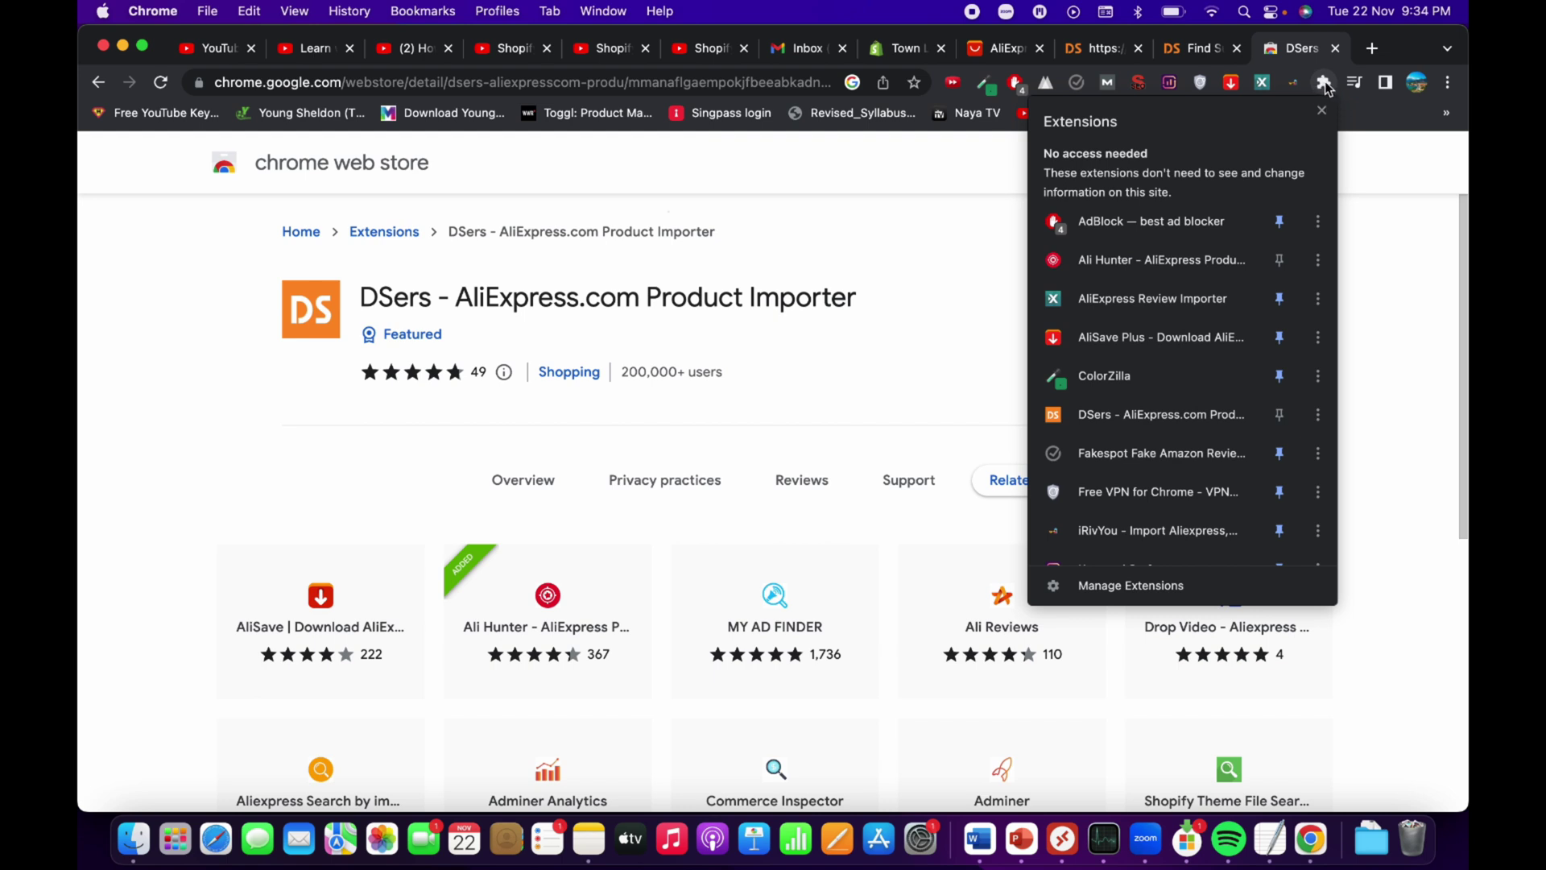
left_click(1278, 415)
left_click(1379, 282)
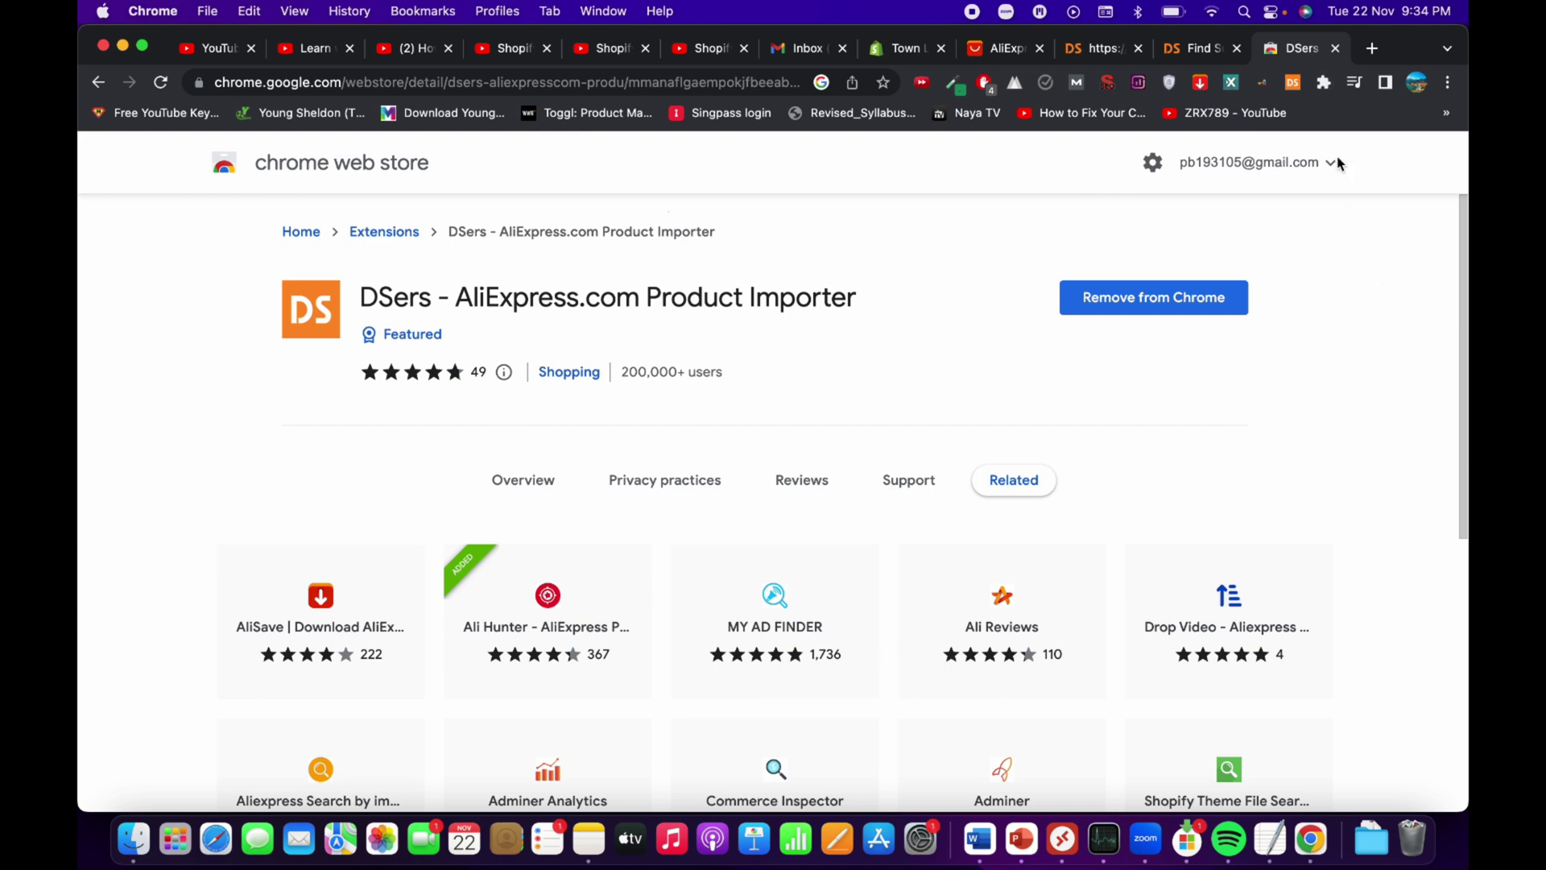
left_click(1295, 84)
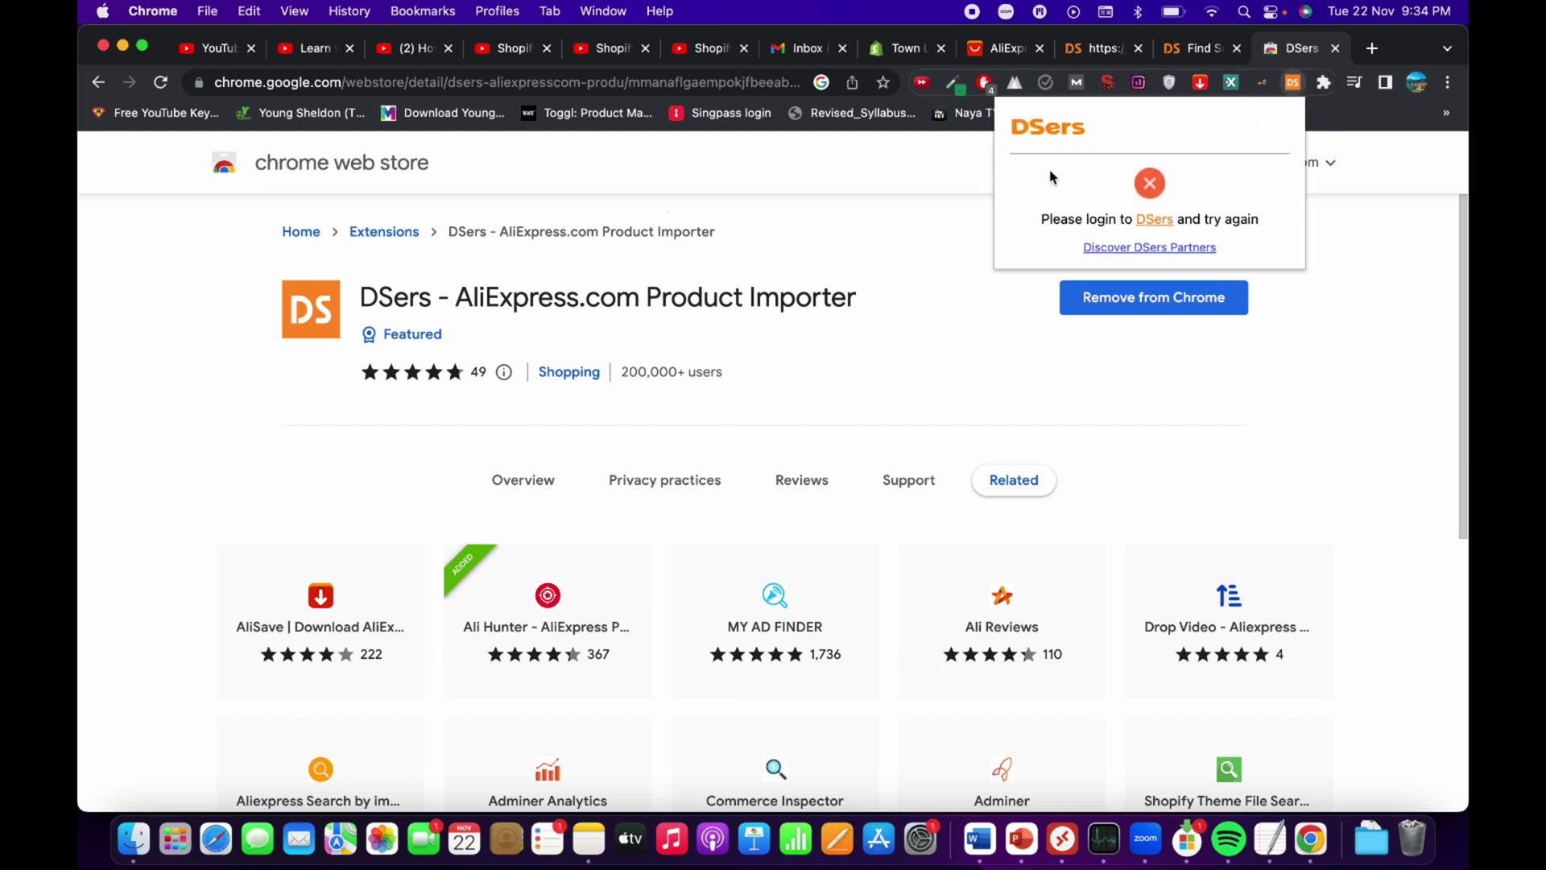
left_click(1153, 220)
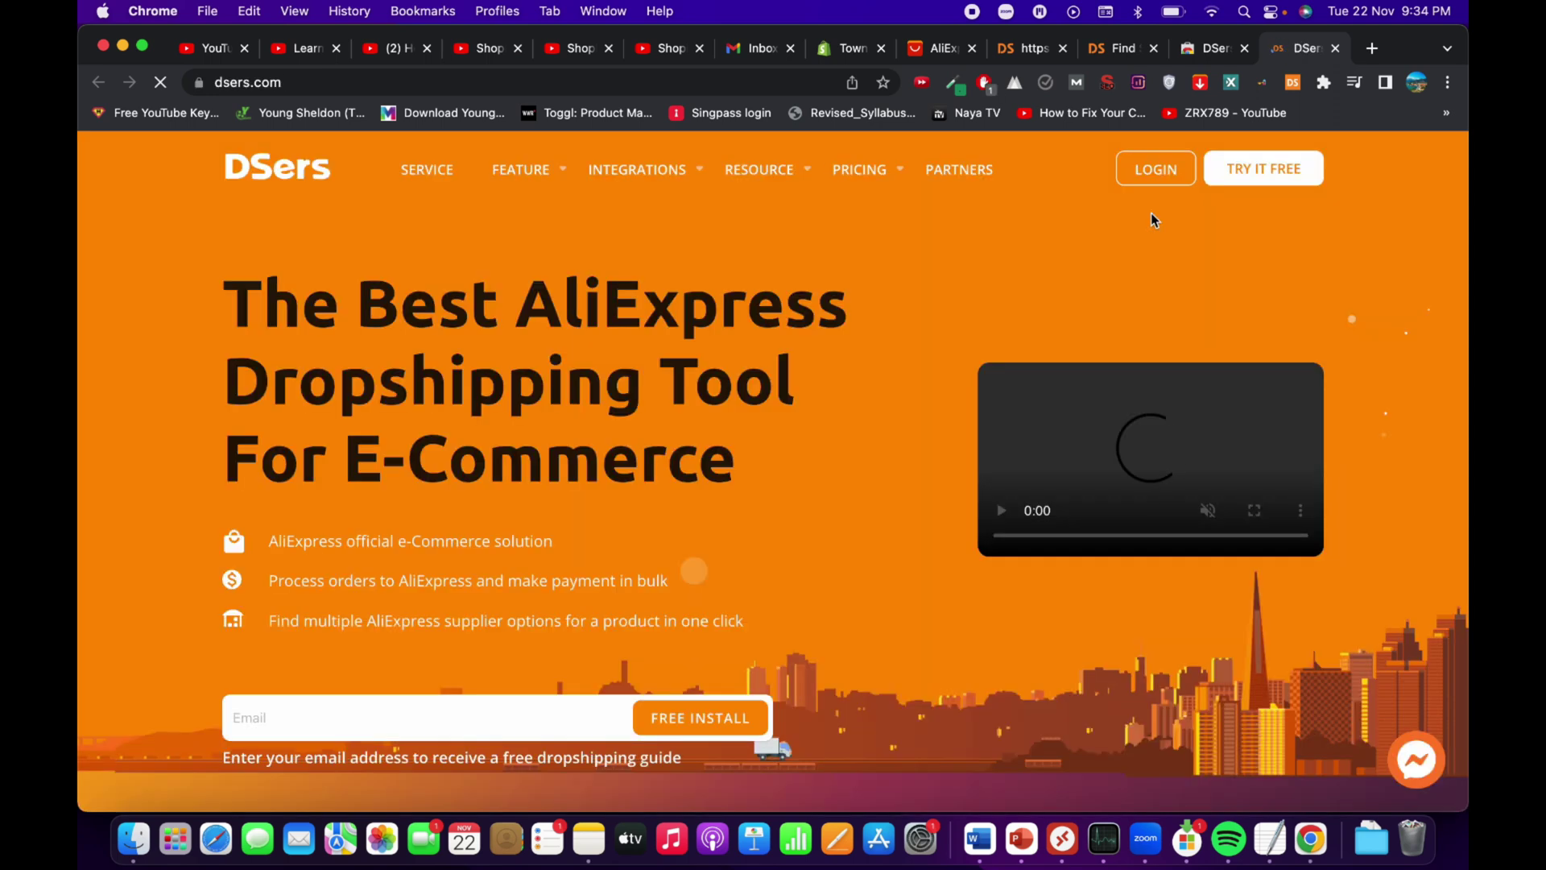
Log in to the DSers Find Suppliers dashboard, then switch to the AliExpress home page tab.
left_click(1143, 169)
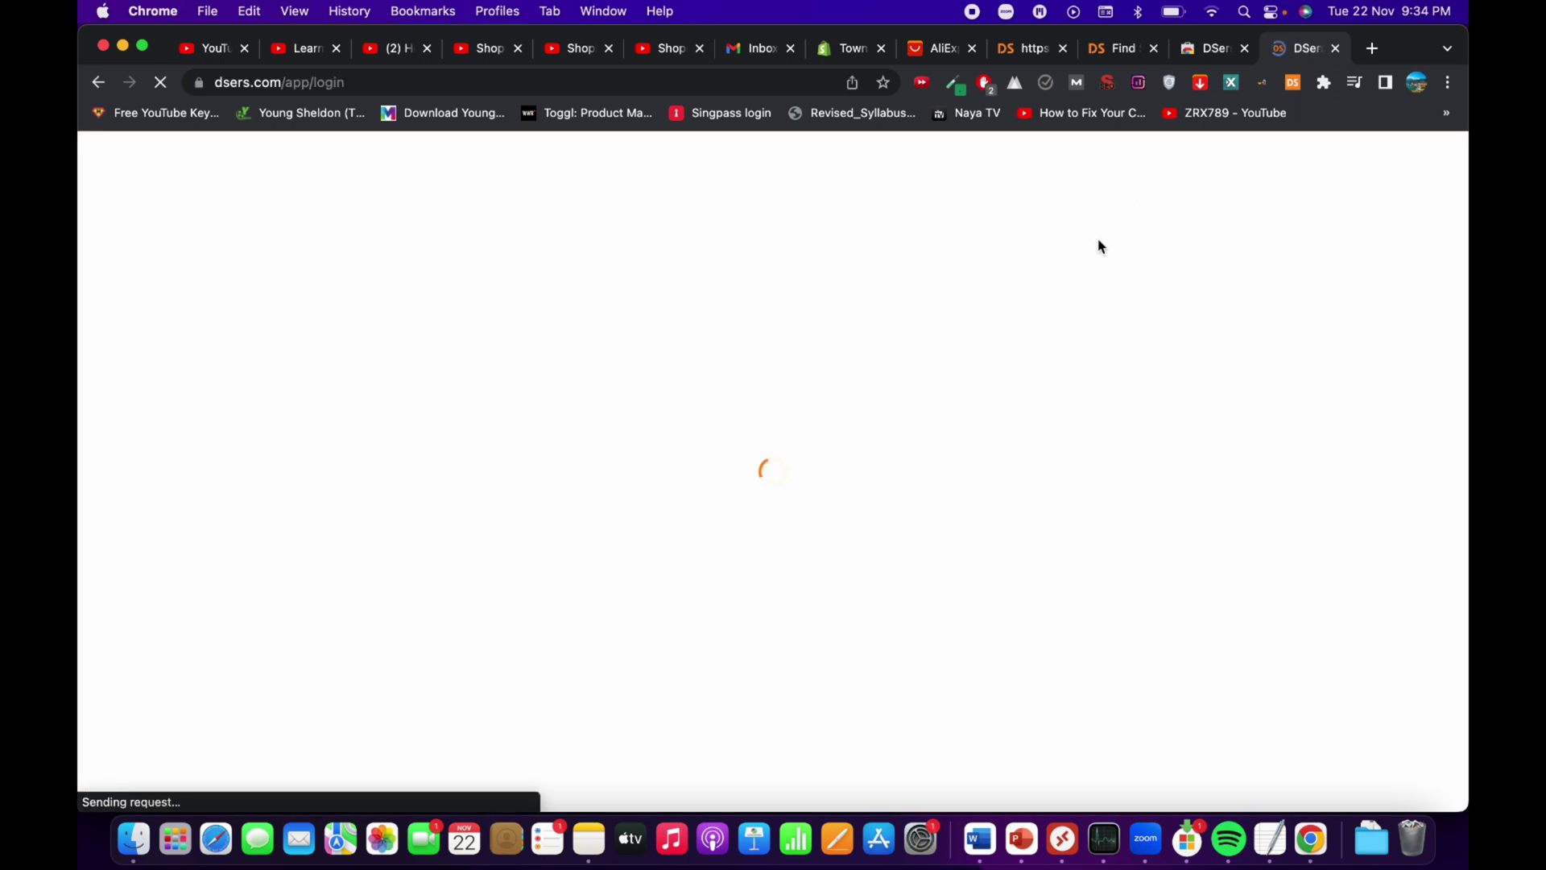
left_click(1035, 540)
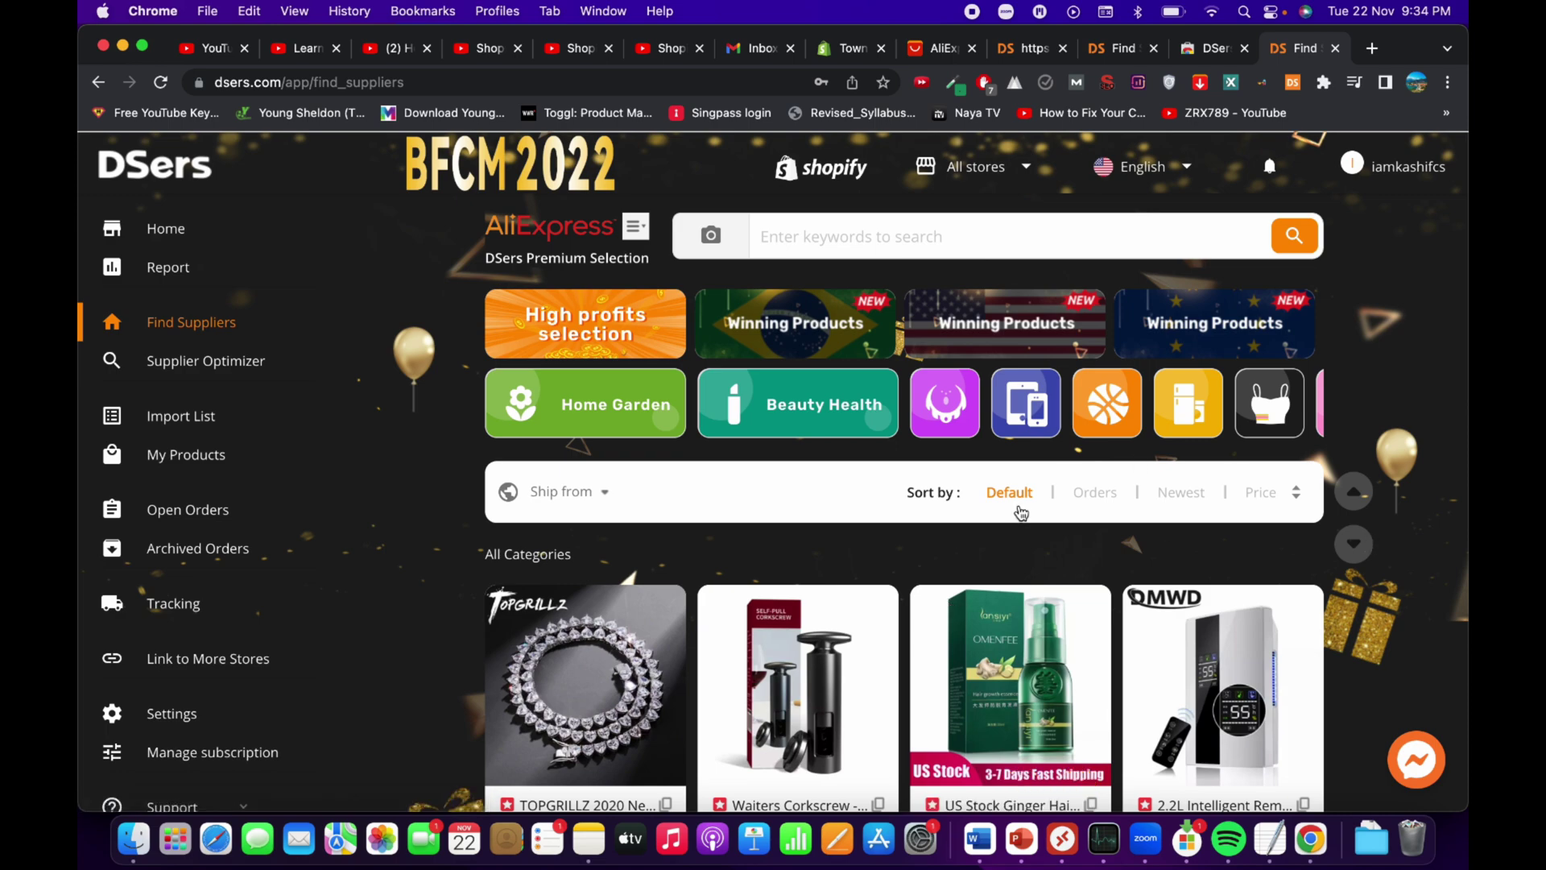
scroll(1038, 495, "down", 6)
scroll(1038, 494, "up", 6)
left_click(1219, 47)
left_click(931, 49)
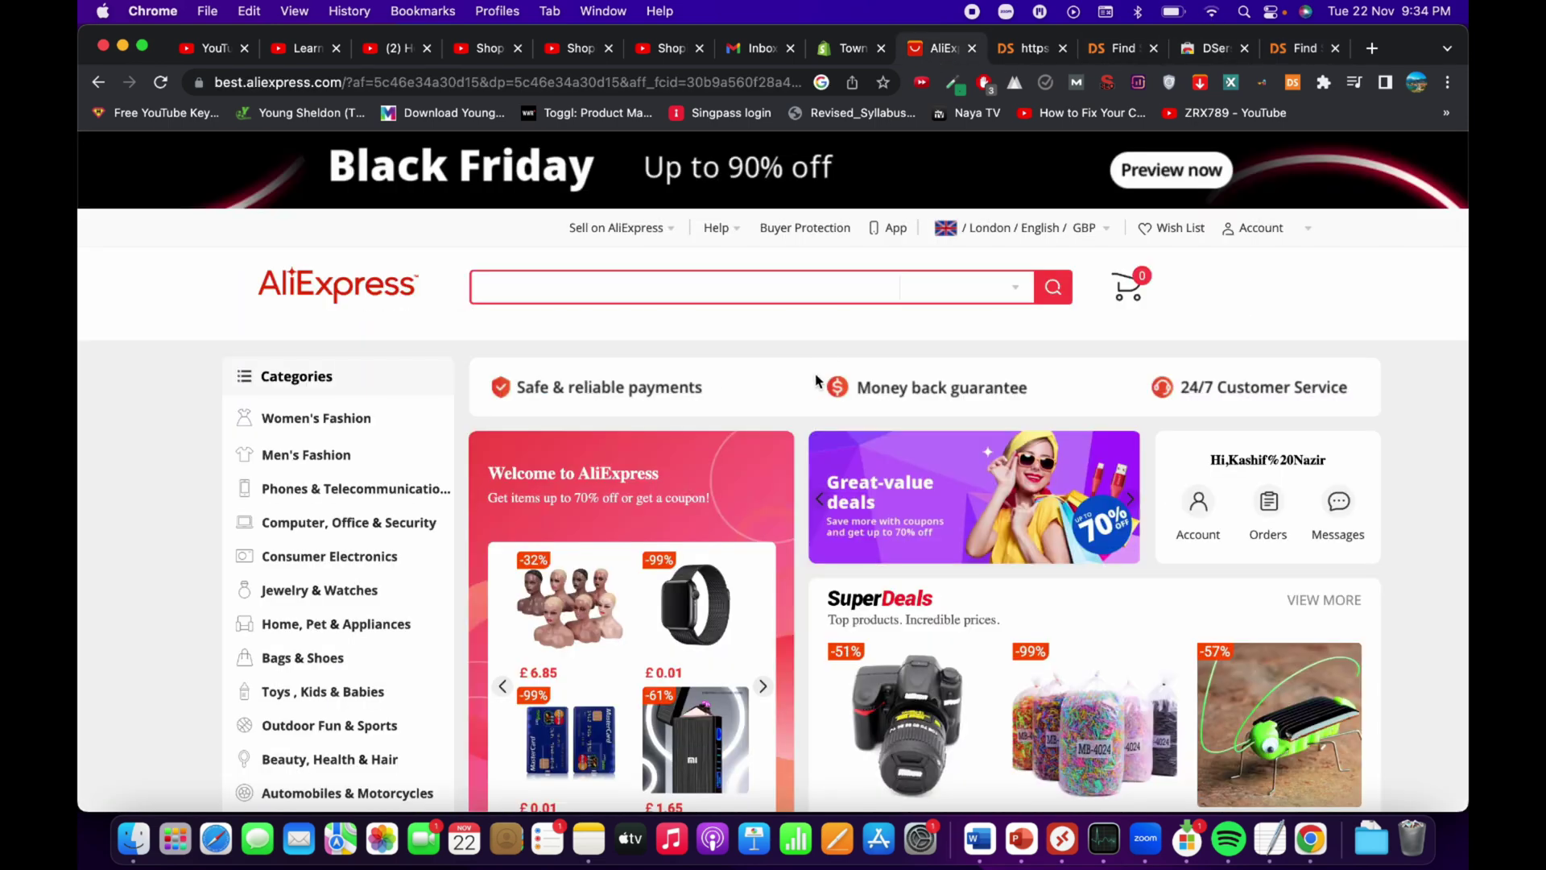
Open the £0.71 VNOX Chunky Miami Curb Chain Bracelet from the Jewelry & watches bestsellers.
scroll(817, 381, "down", 6)
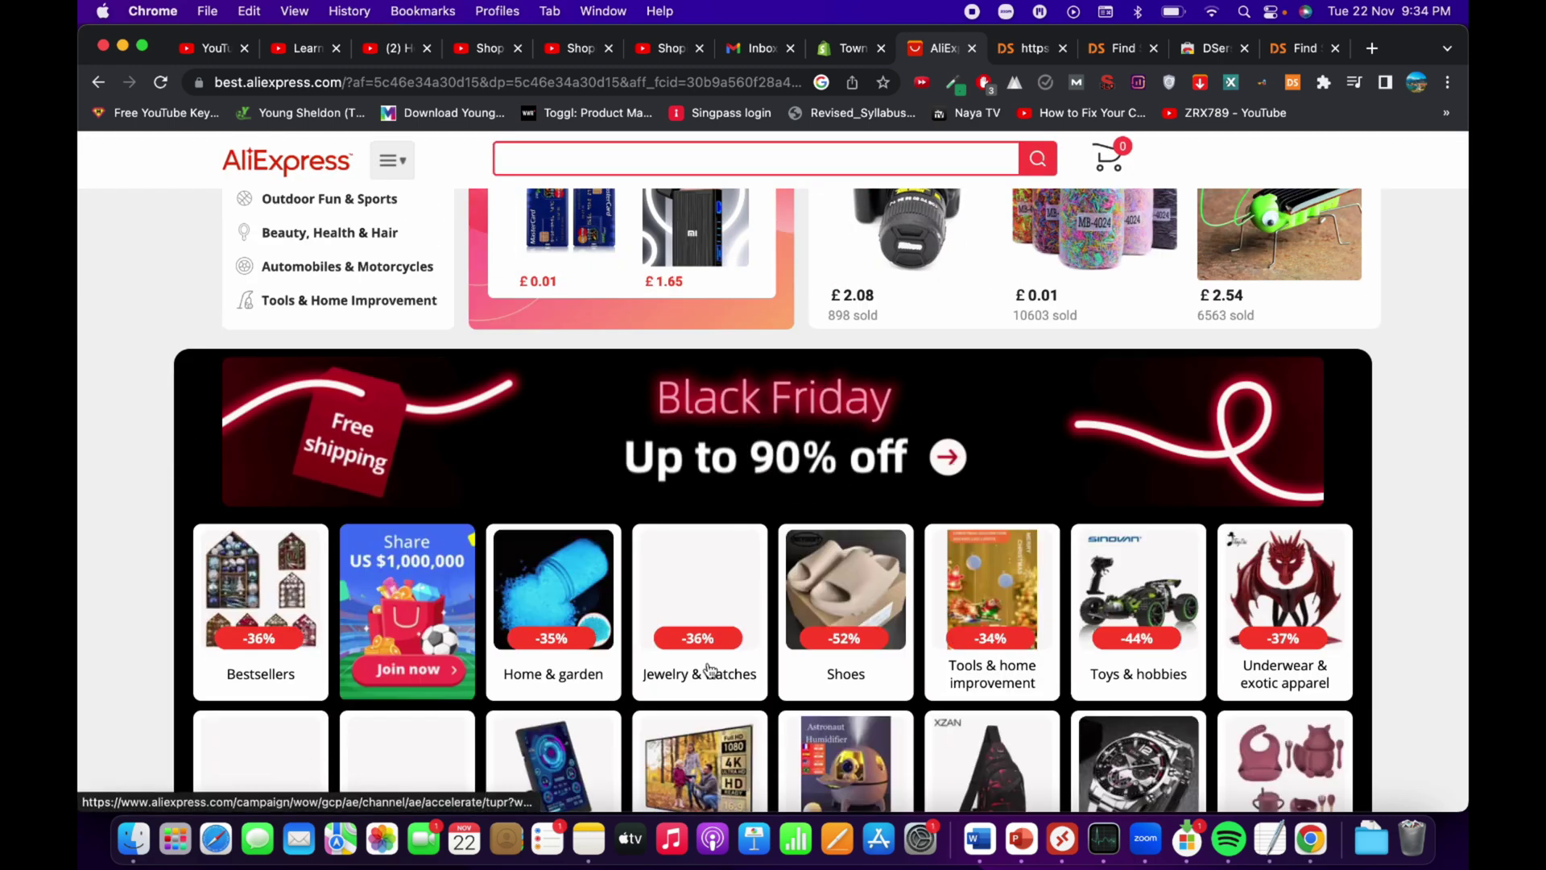
left_click(702, 578)
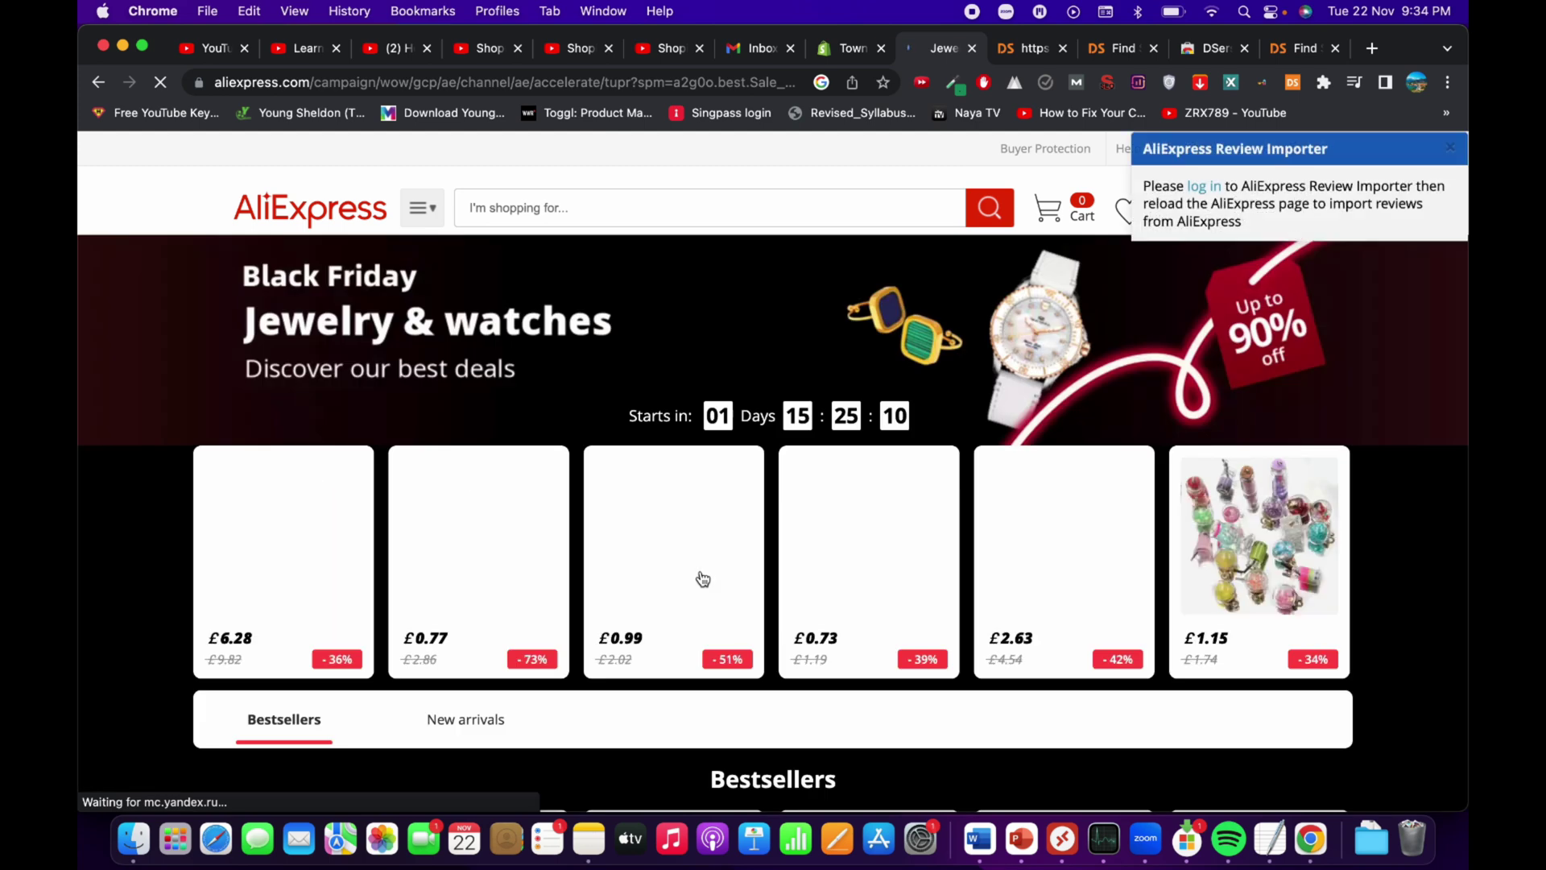
scroll(702, 578, "down", 5)
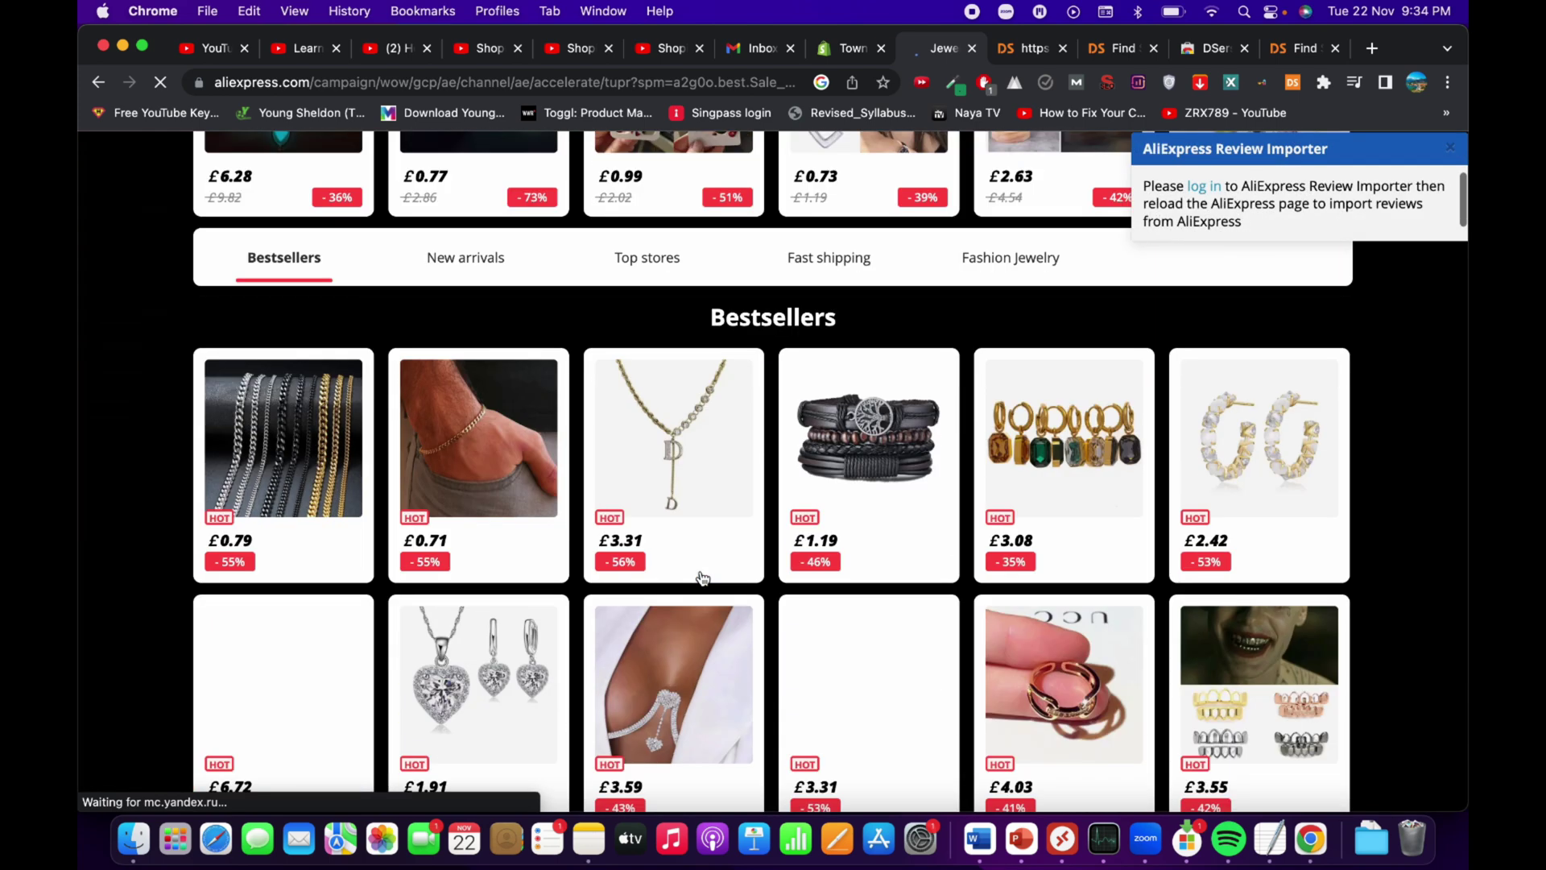
left_click(486, 462)
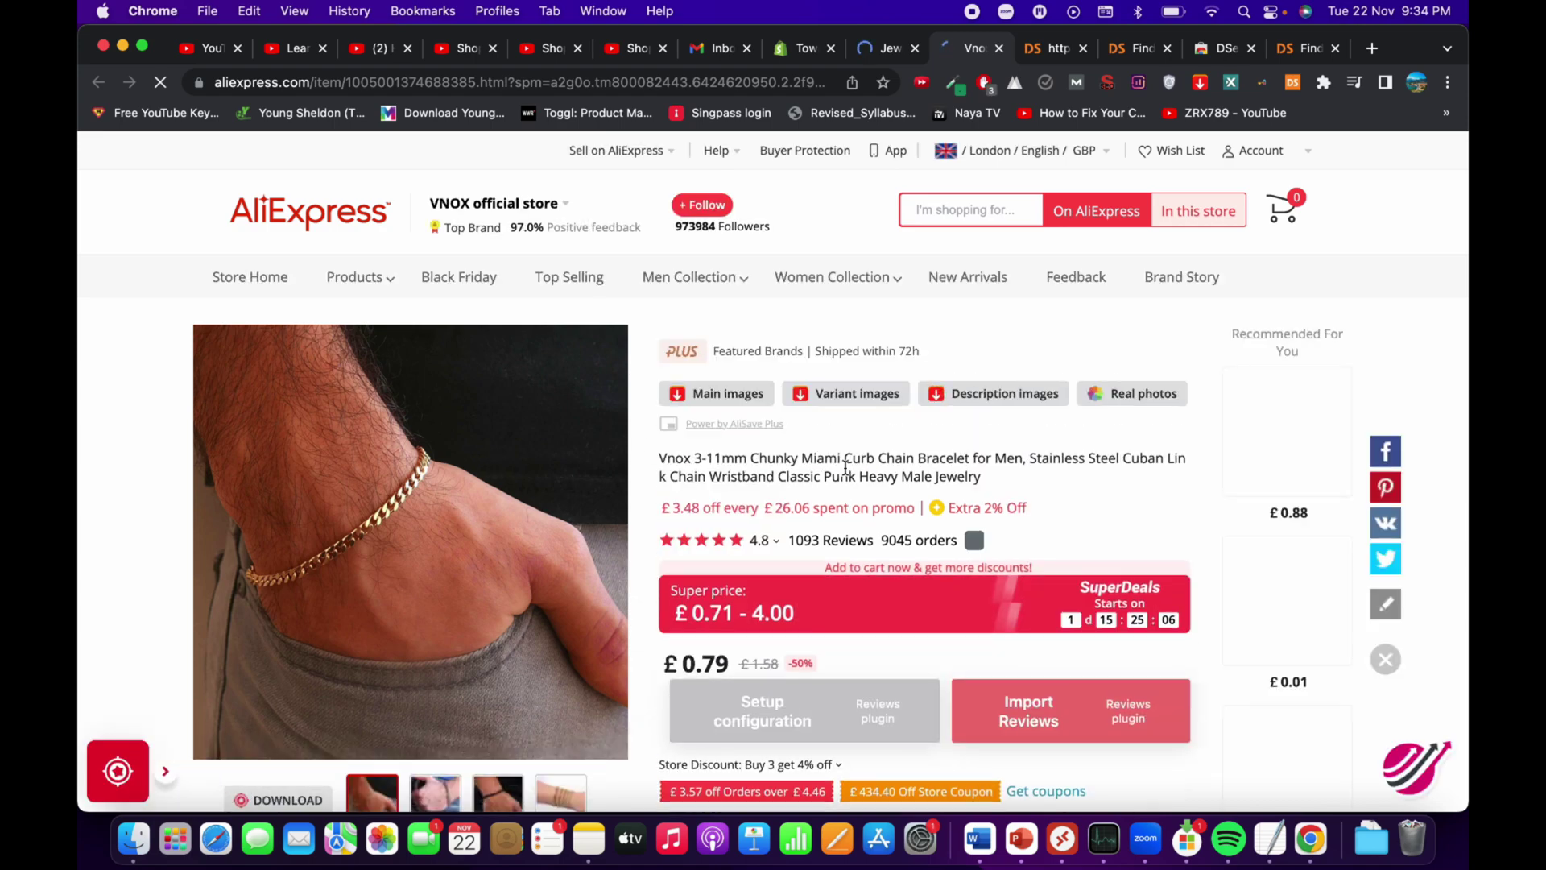
scroll(843, 467, "down", 8)
scroll(846, 474, "down", 2)
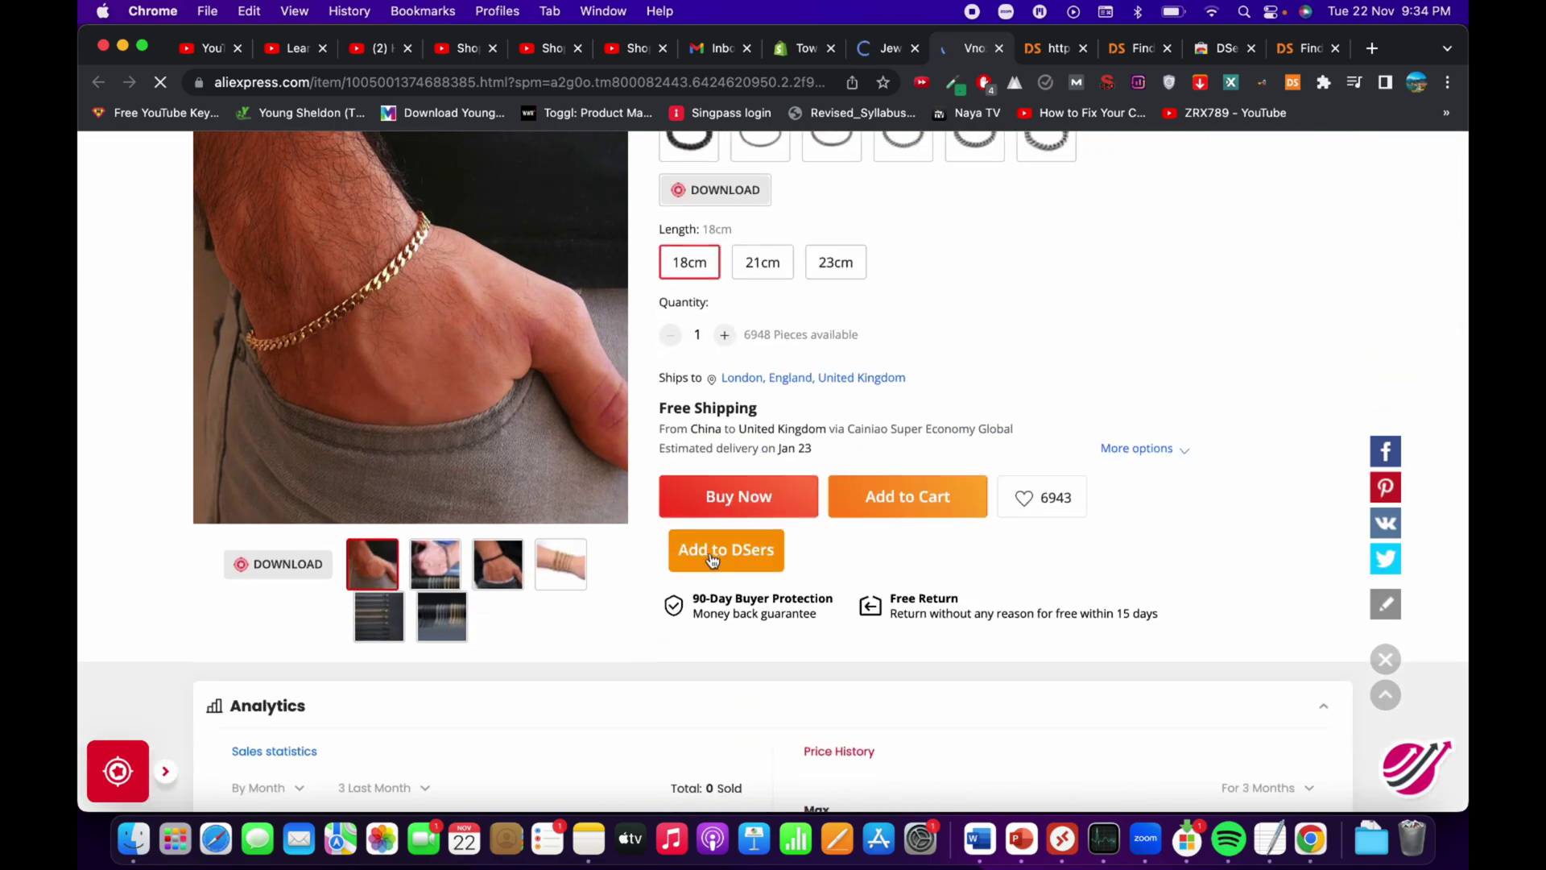
scroll(773, 555, "up", 2)
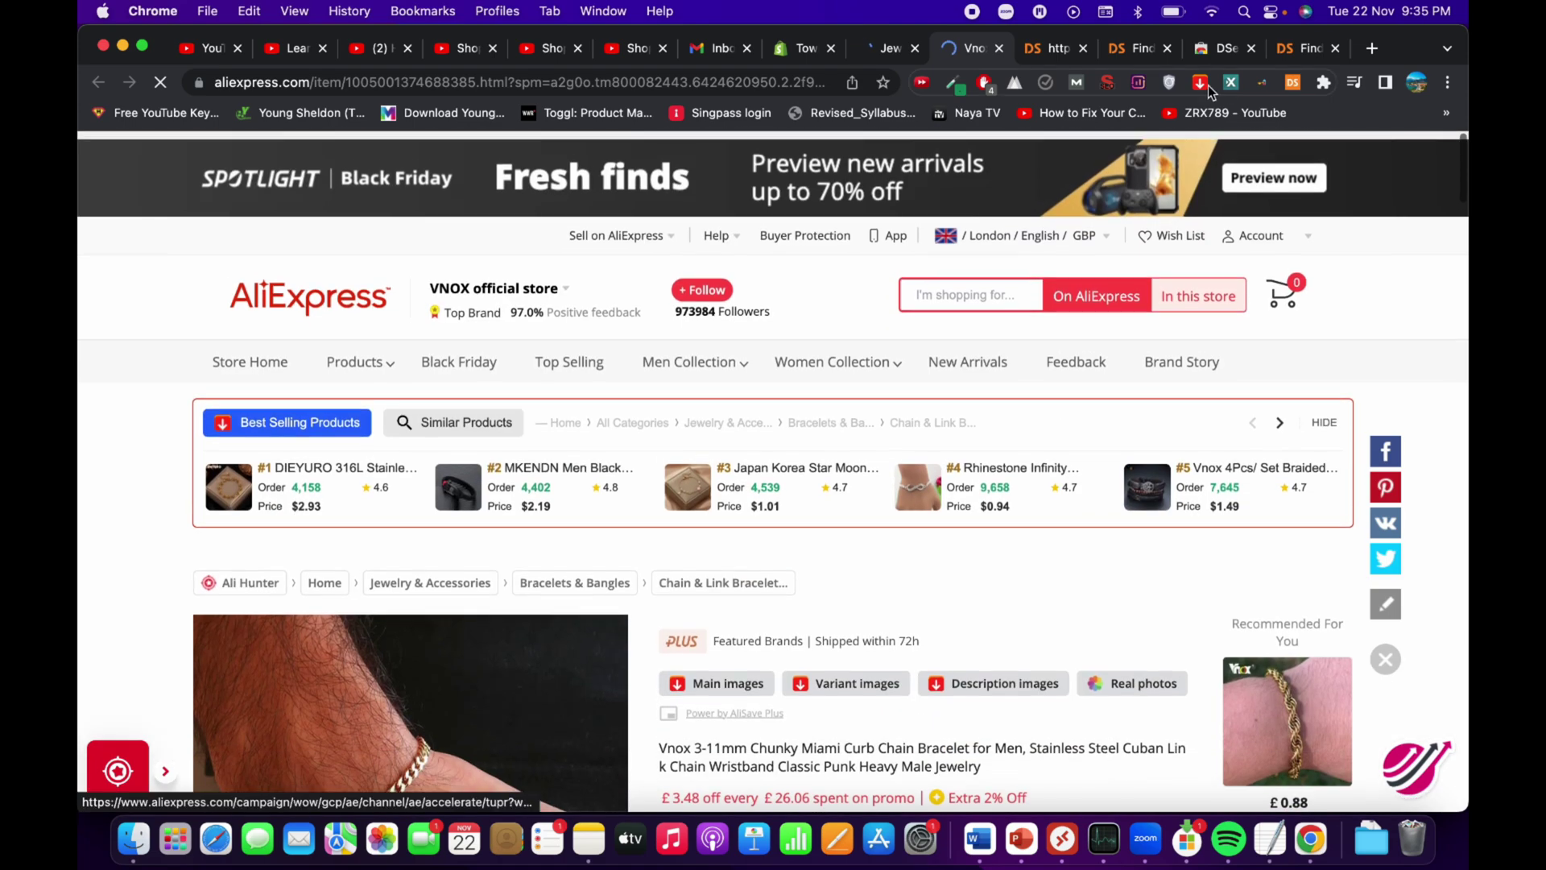
Set the DSers extension to United Kingdom as country and GBP as currency, and update settings.
left_click(1292, 83)
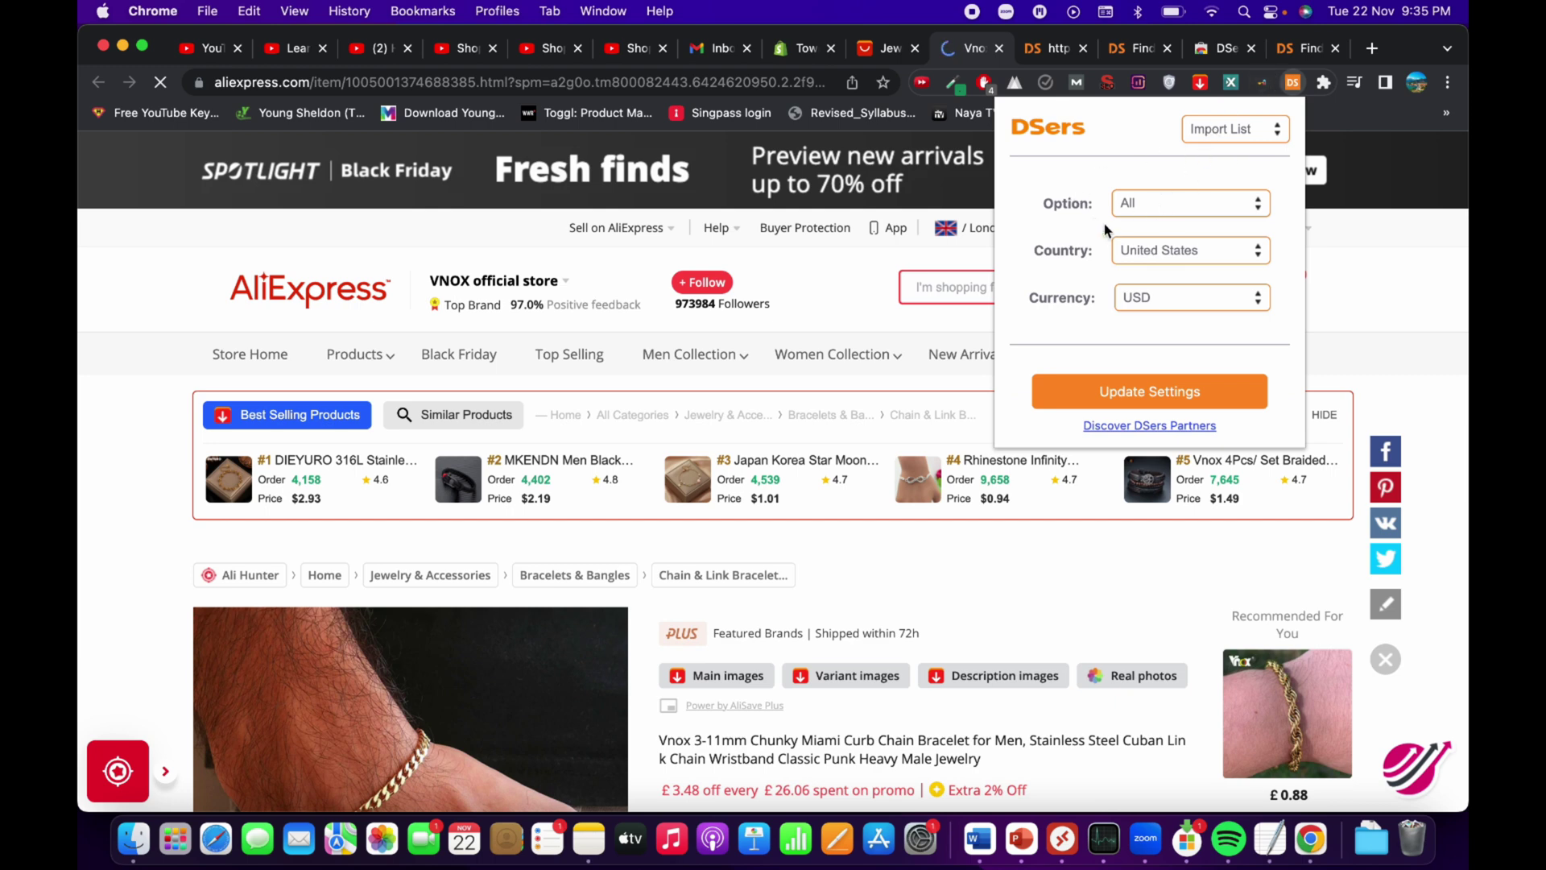
left_click(1142, 252)
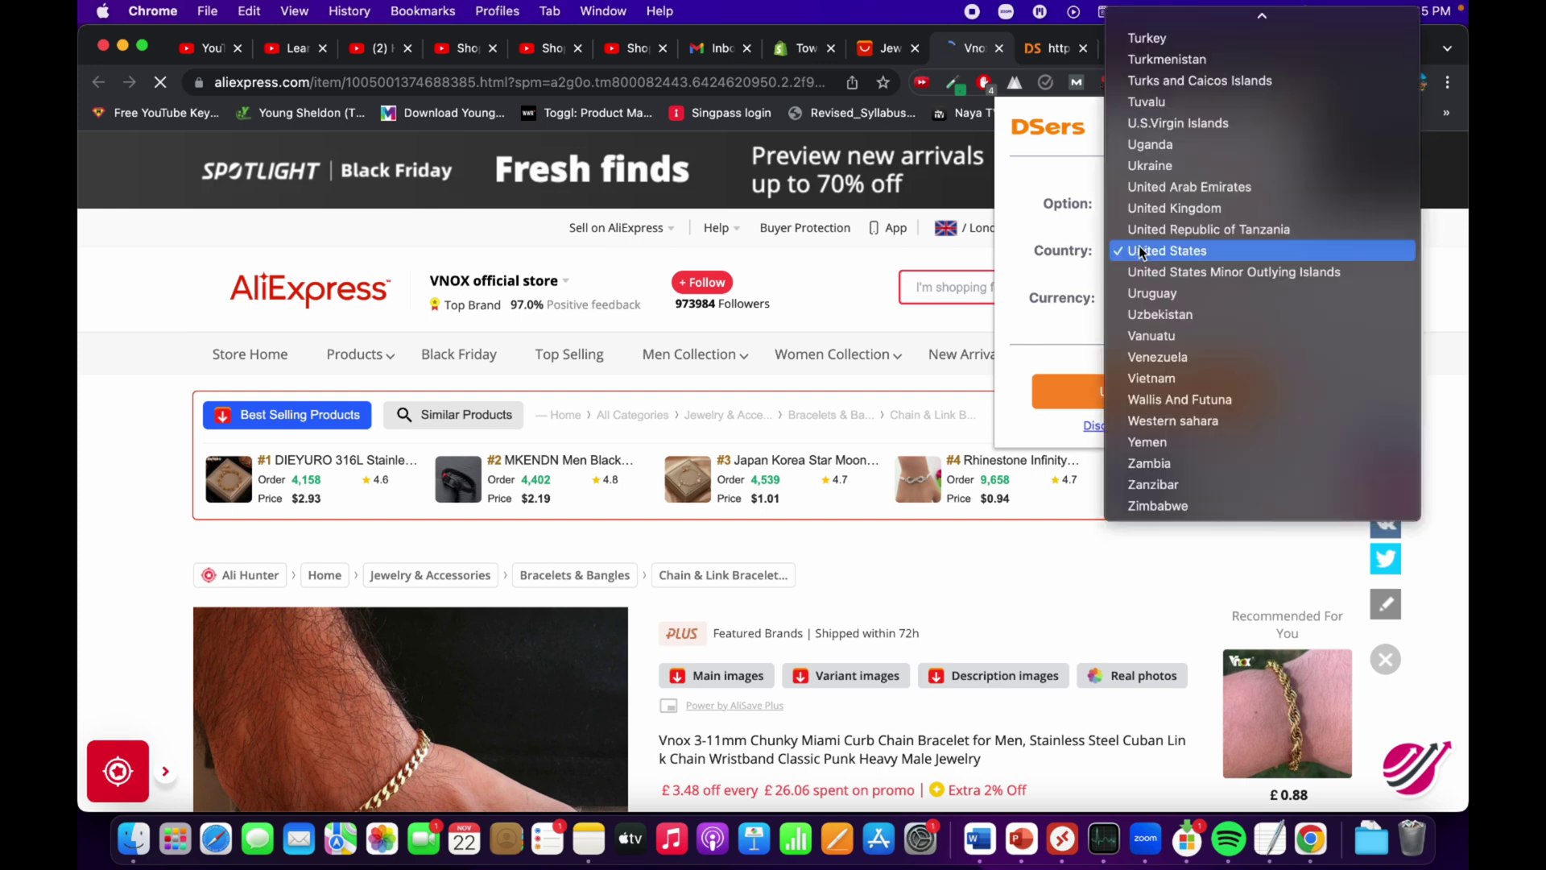
key("u")
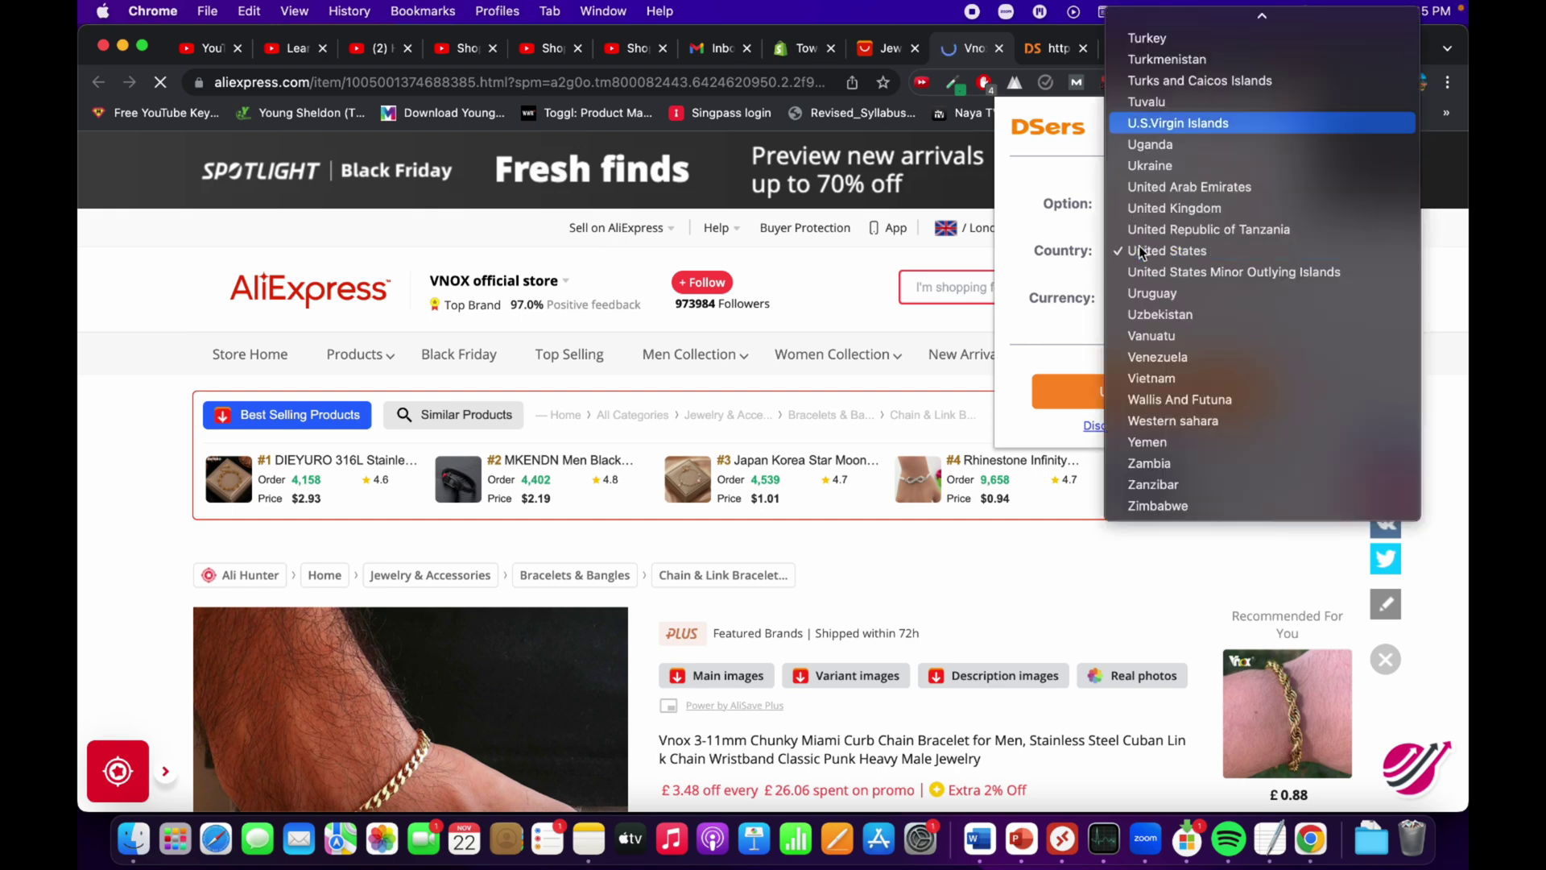
key("n")
key("i")
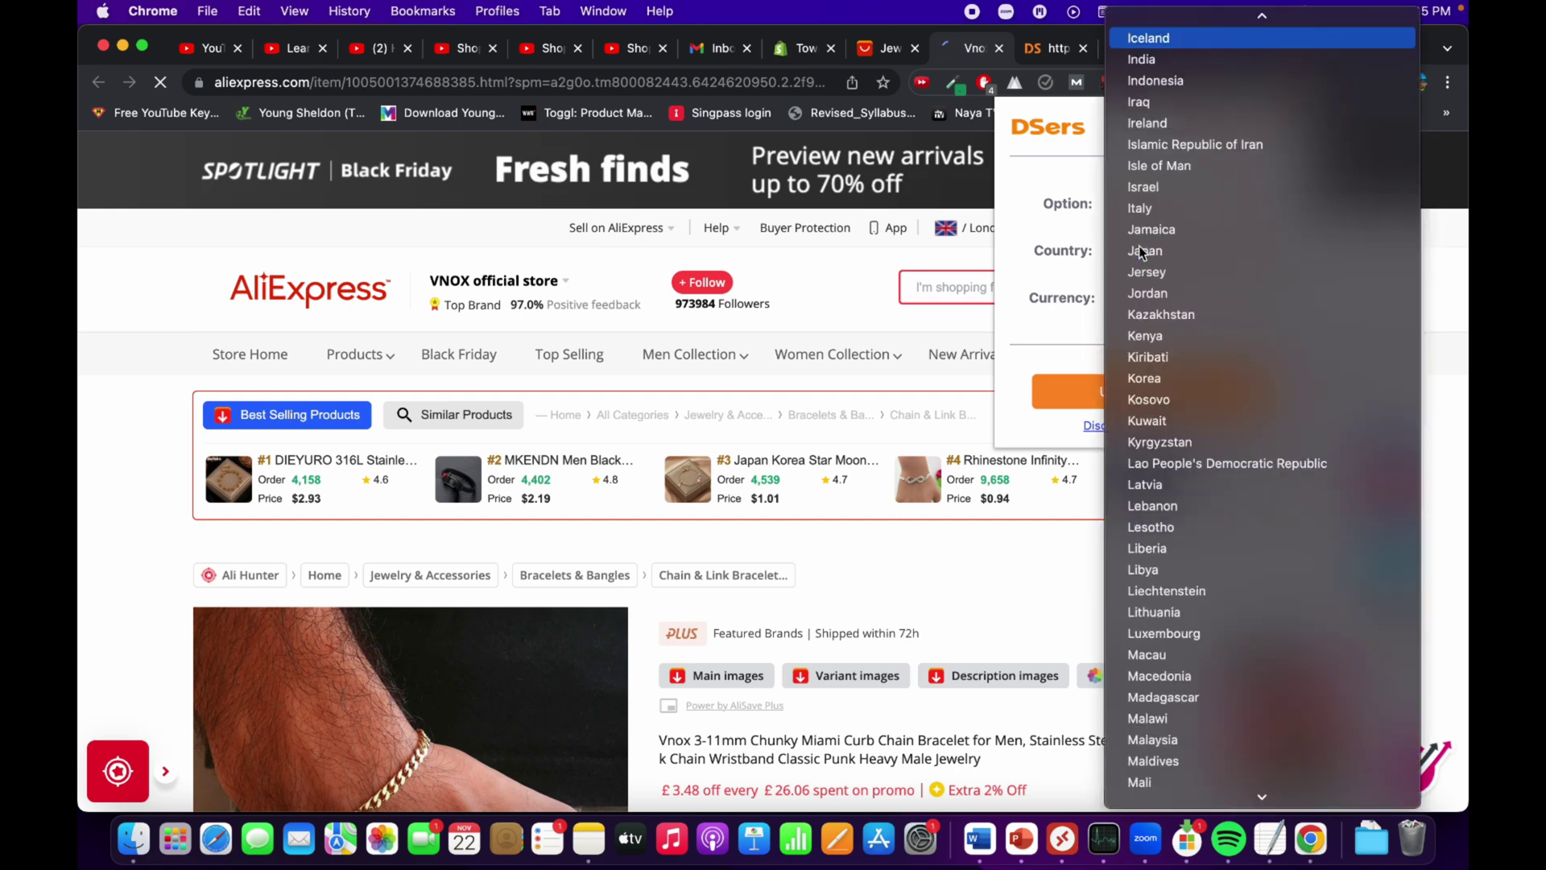
scroll(1116, 534, "down", 10)
scroll(1115, 534, "down", 5)
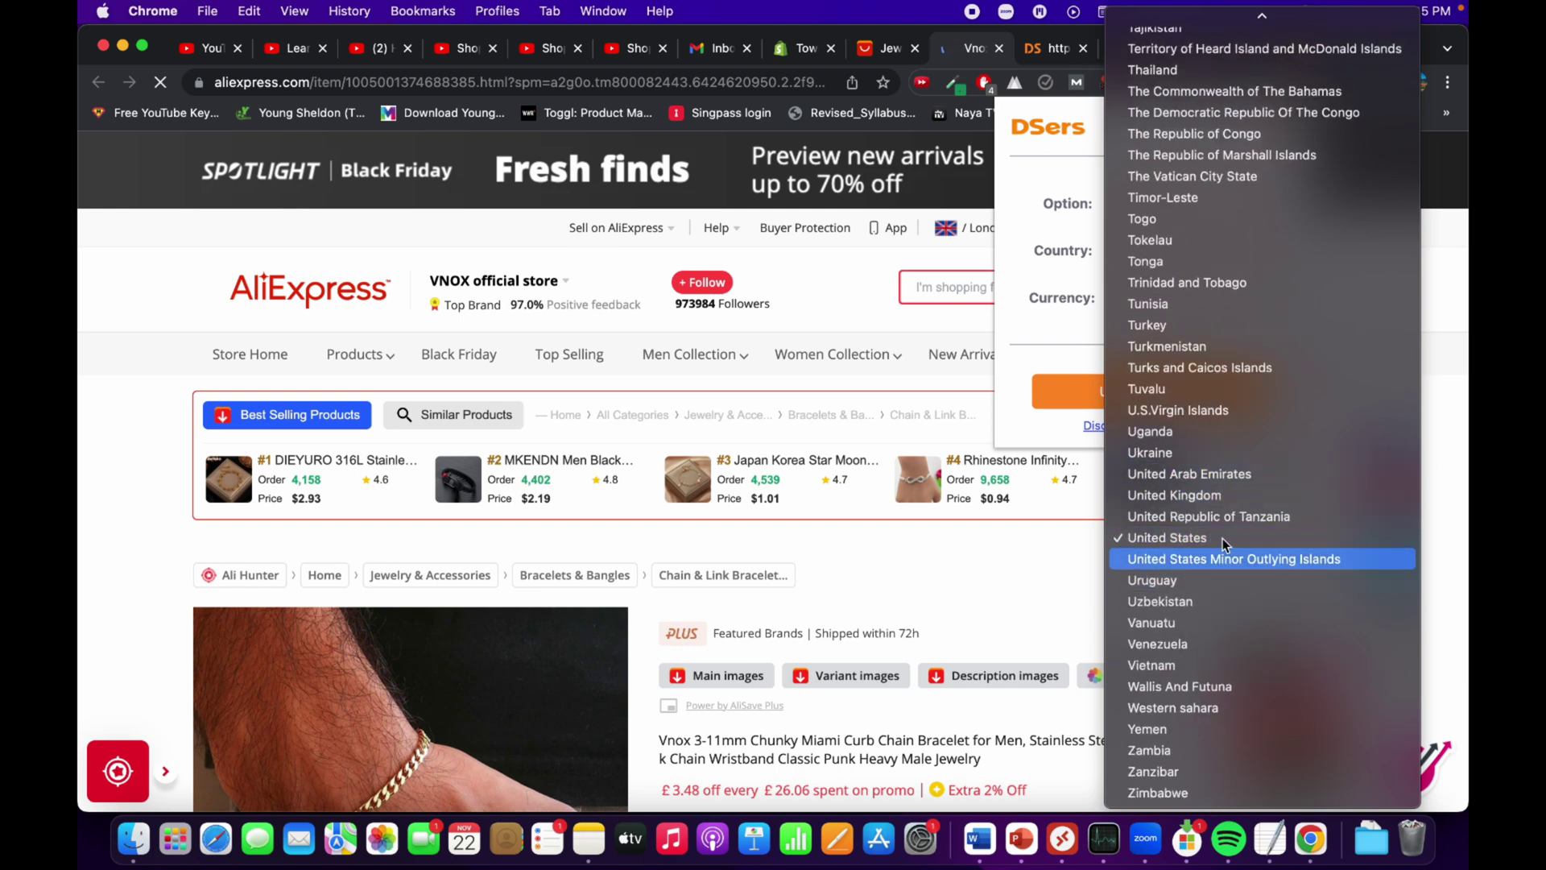
left_click(1235, 496)
left_click(1206, 297)
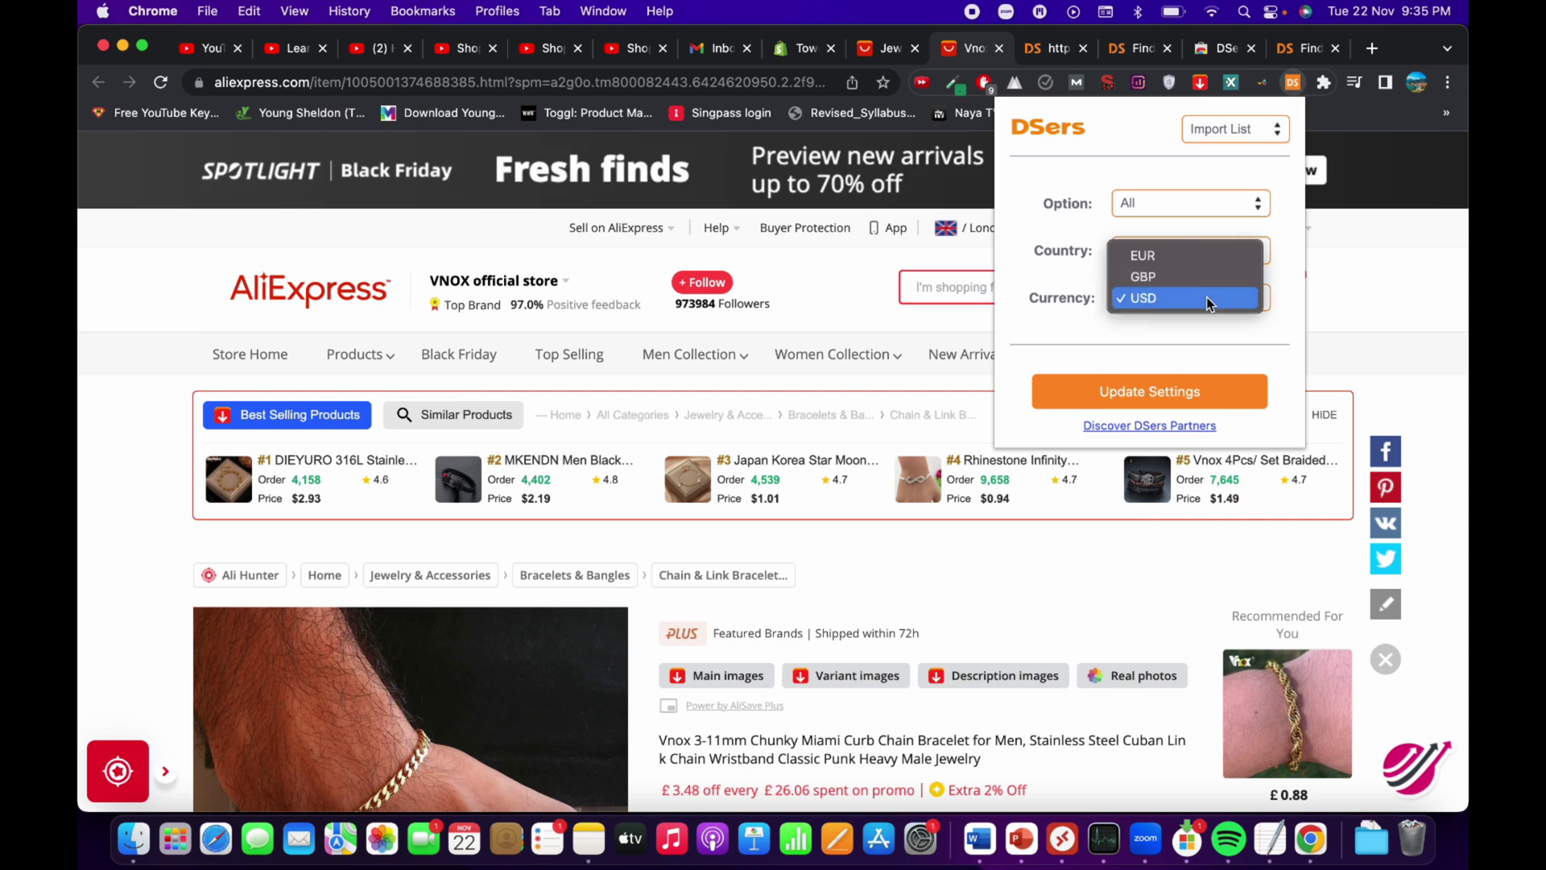
left_click(1210, 278)
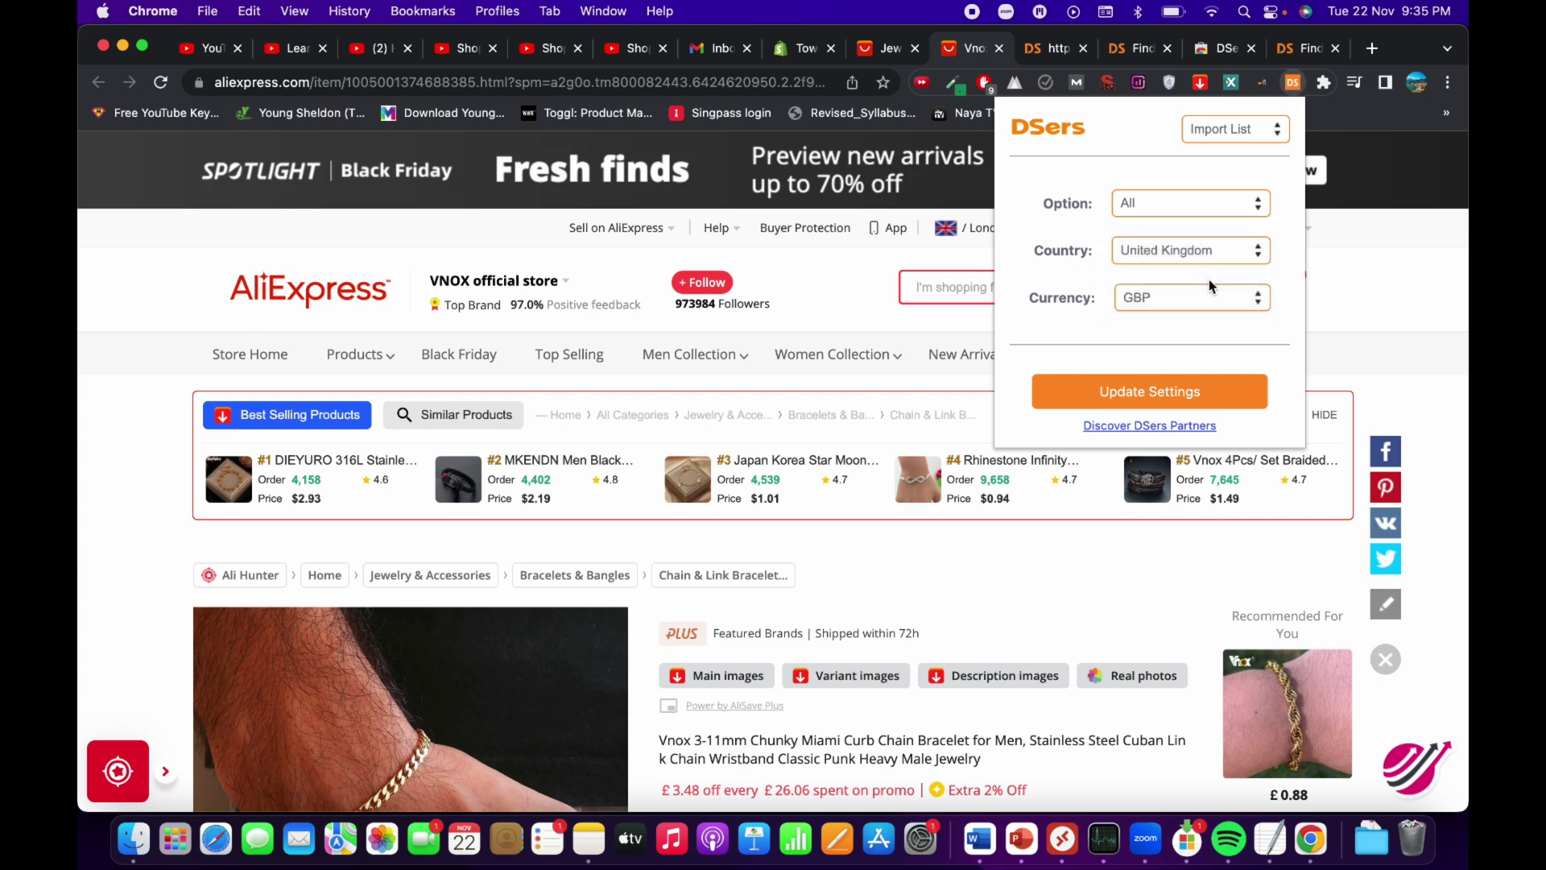
left_click(1149, 407)
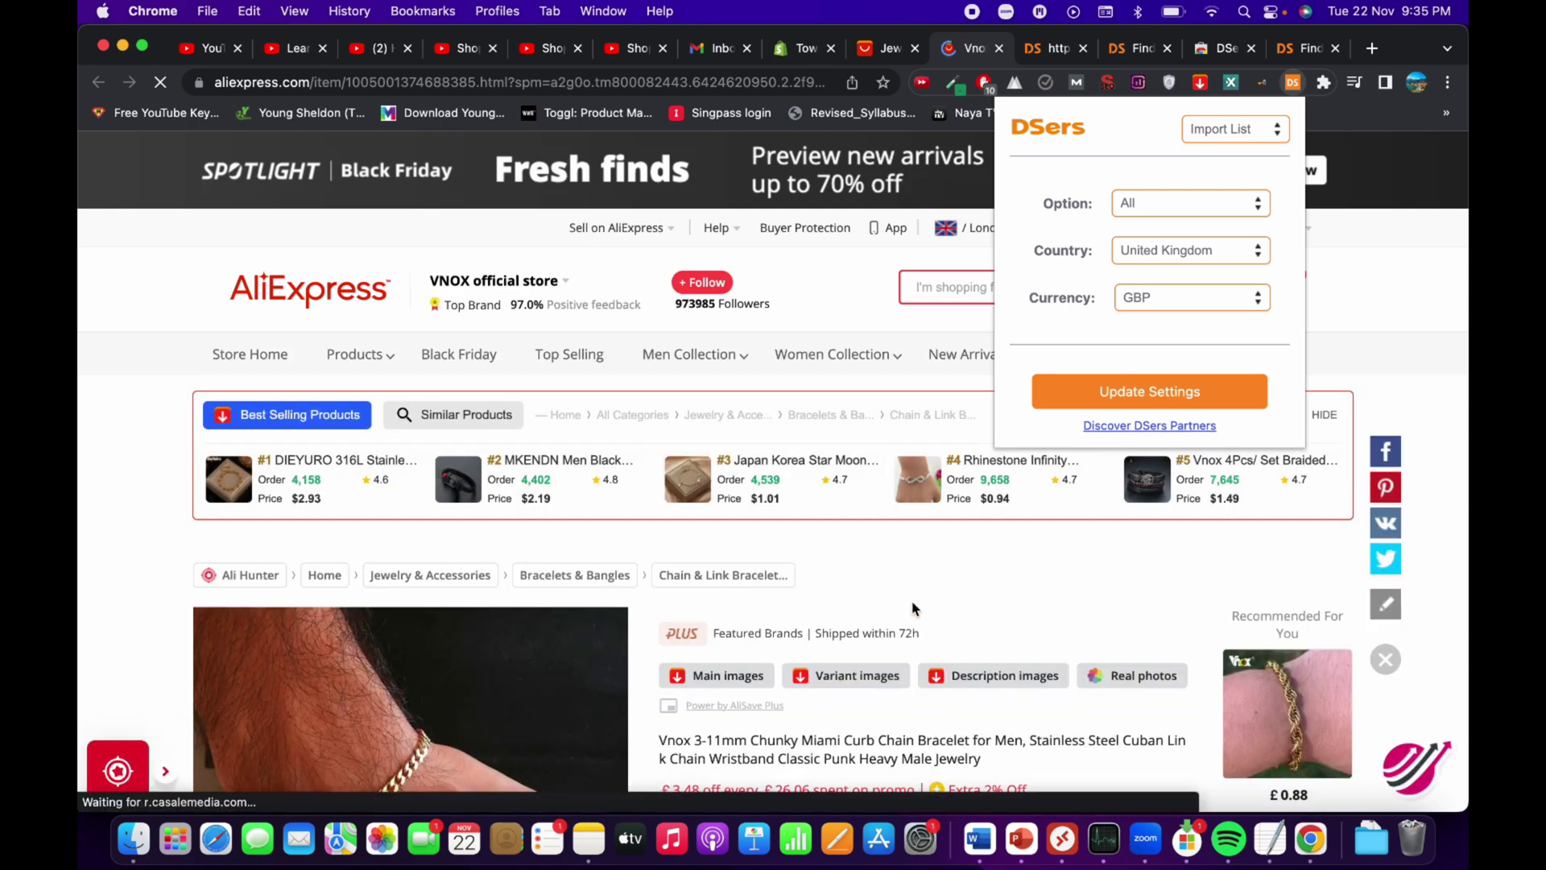
scroll(897, 617, "down", 3)
scroll(896, 616, "down", 3)
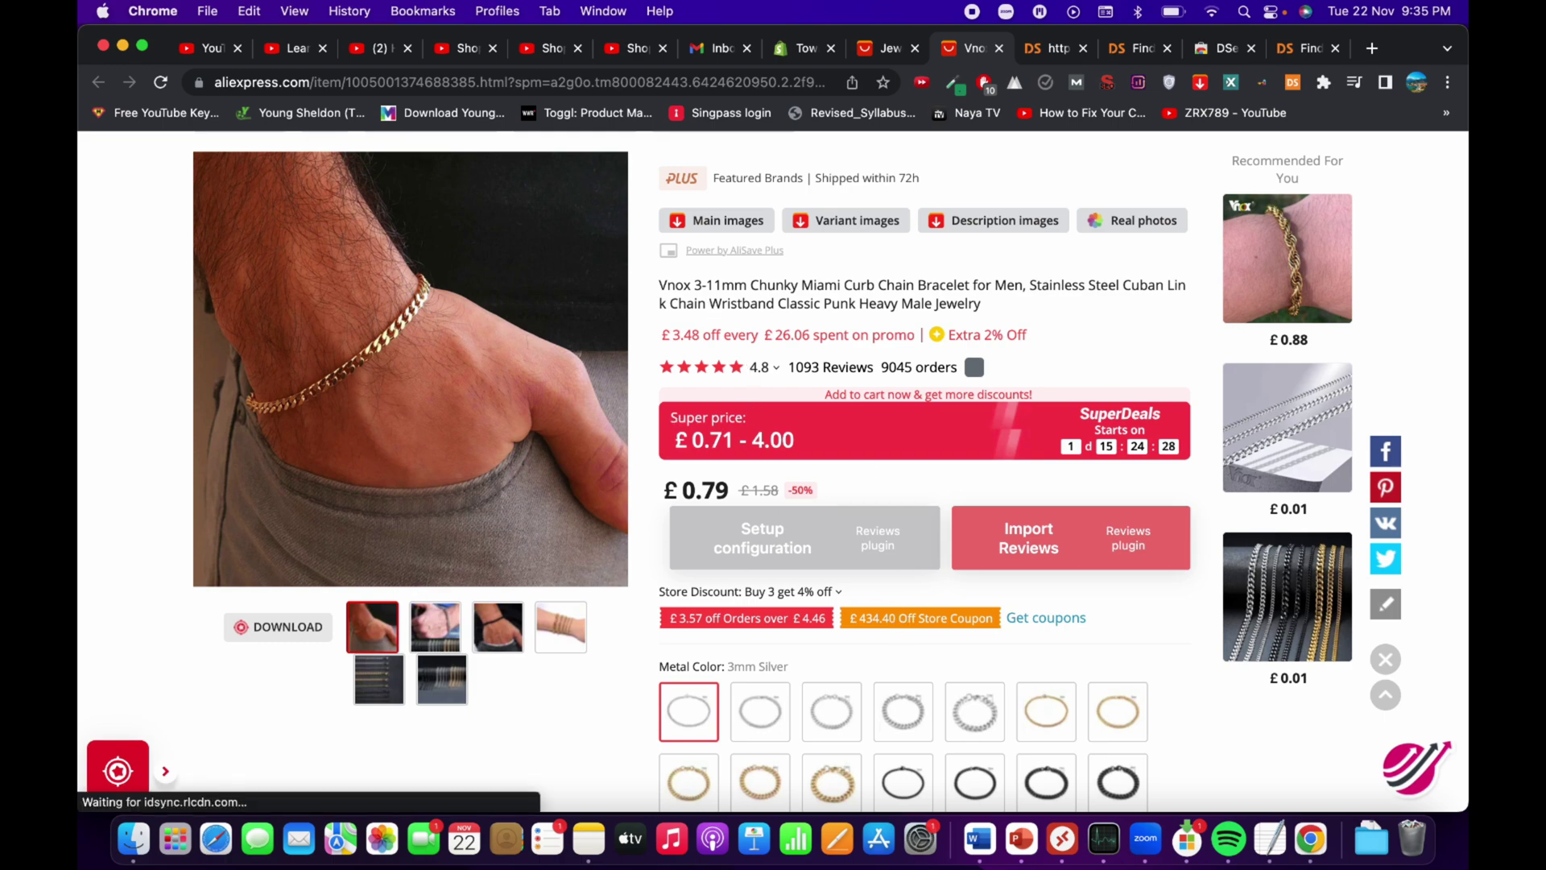
Add the Vnox chain bracelet (£0.71 - 4.00) to DSers from its AliExpress page.
left_click_drag(670, 435, 813, 446)
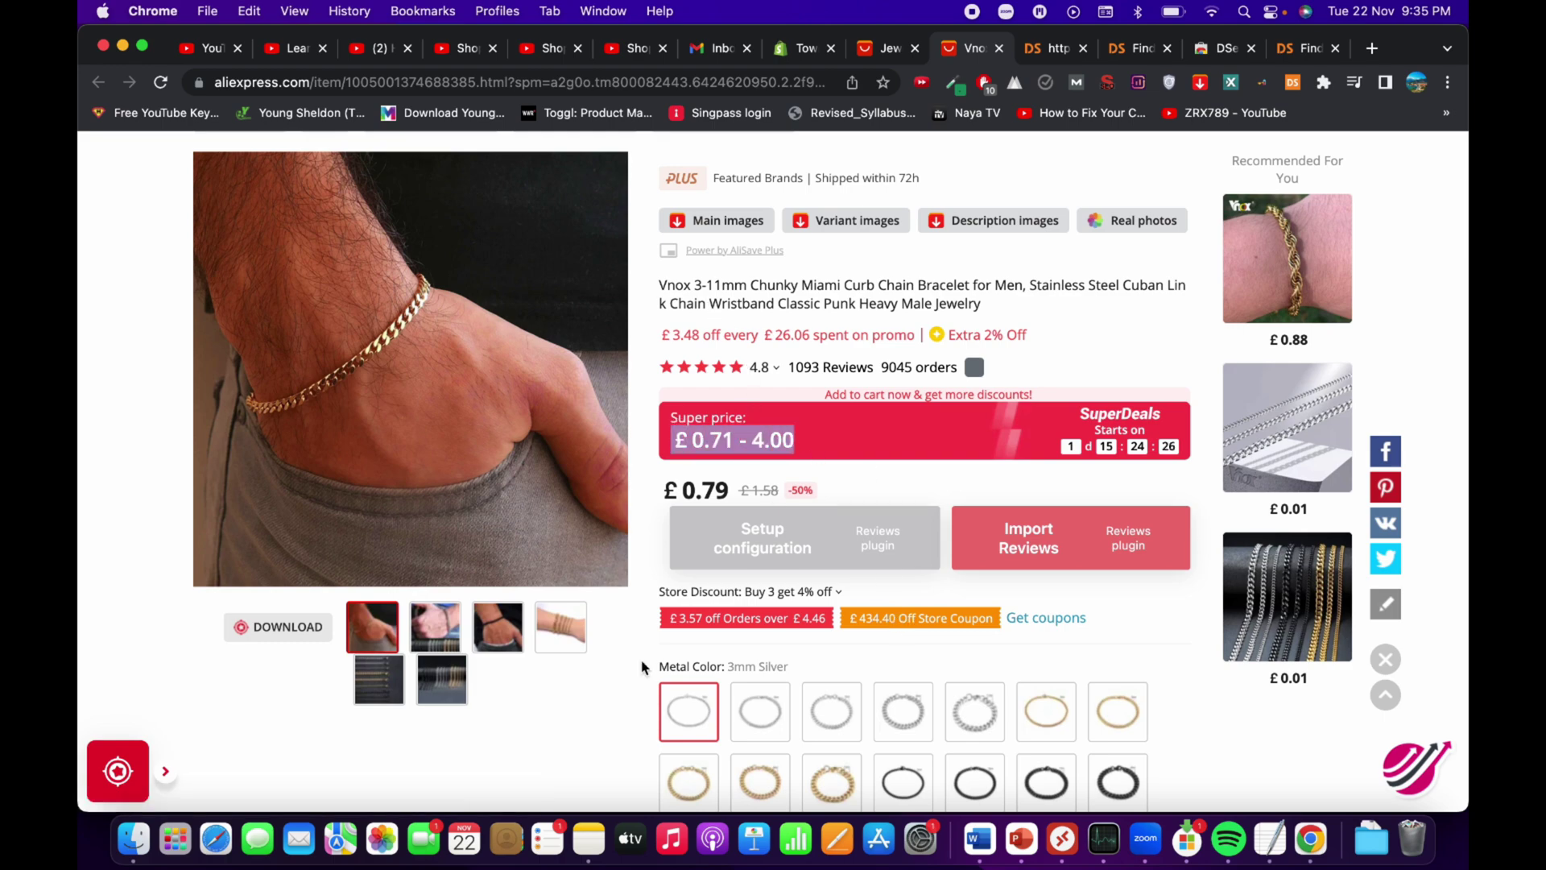
scroll(642, 667, "down", 5)
scroll(644, 668, "down", 5)
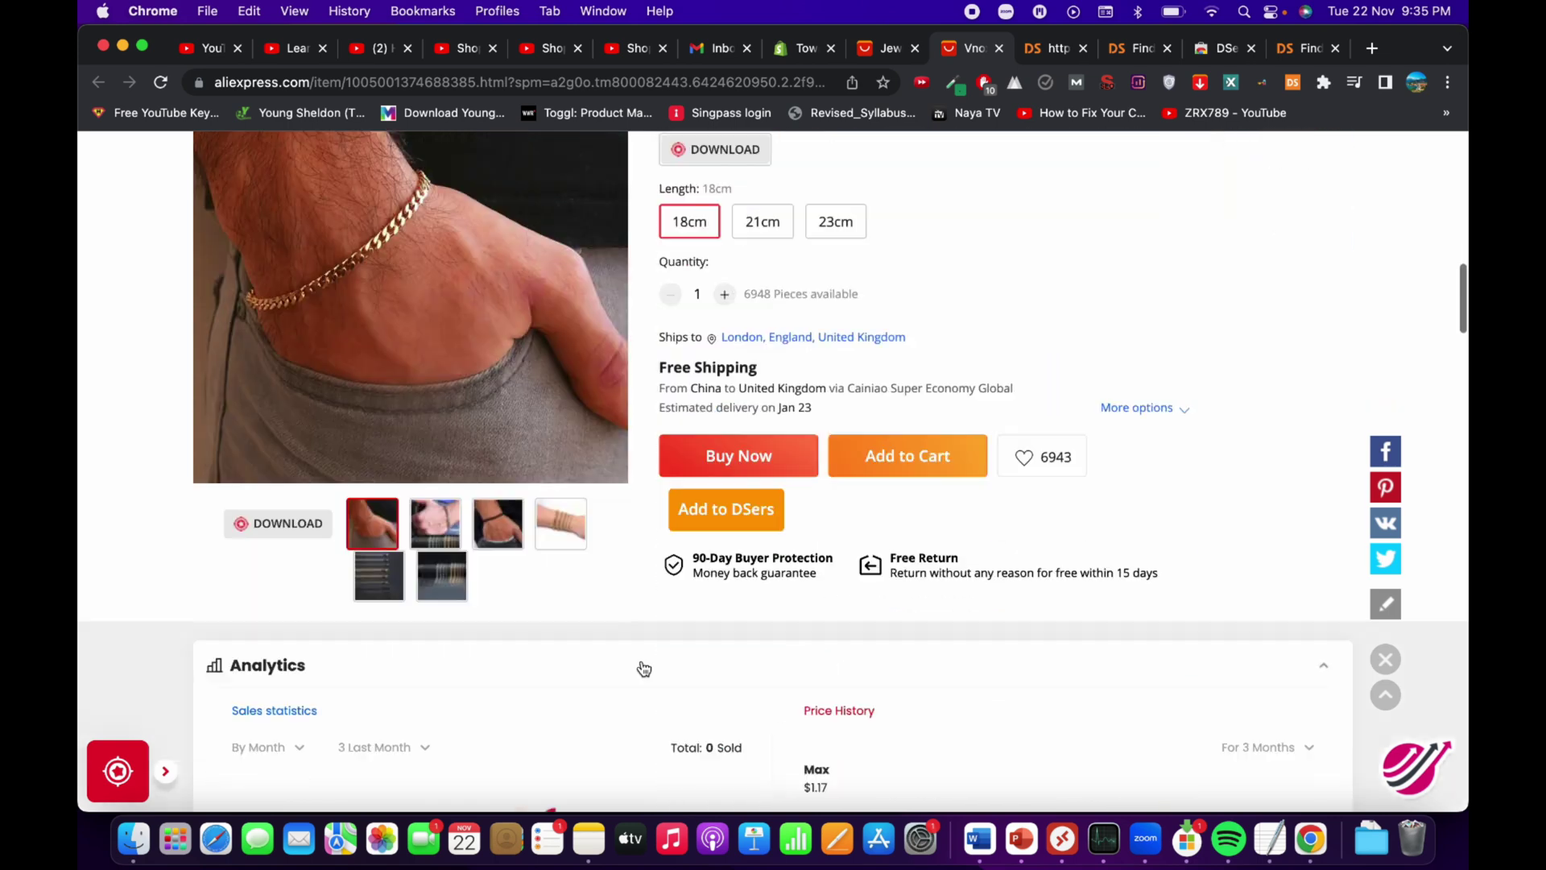
left_click(733, 511)
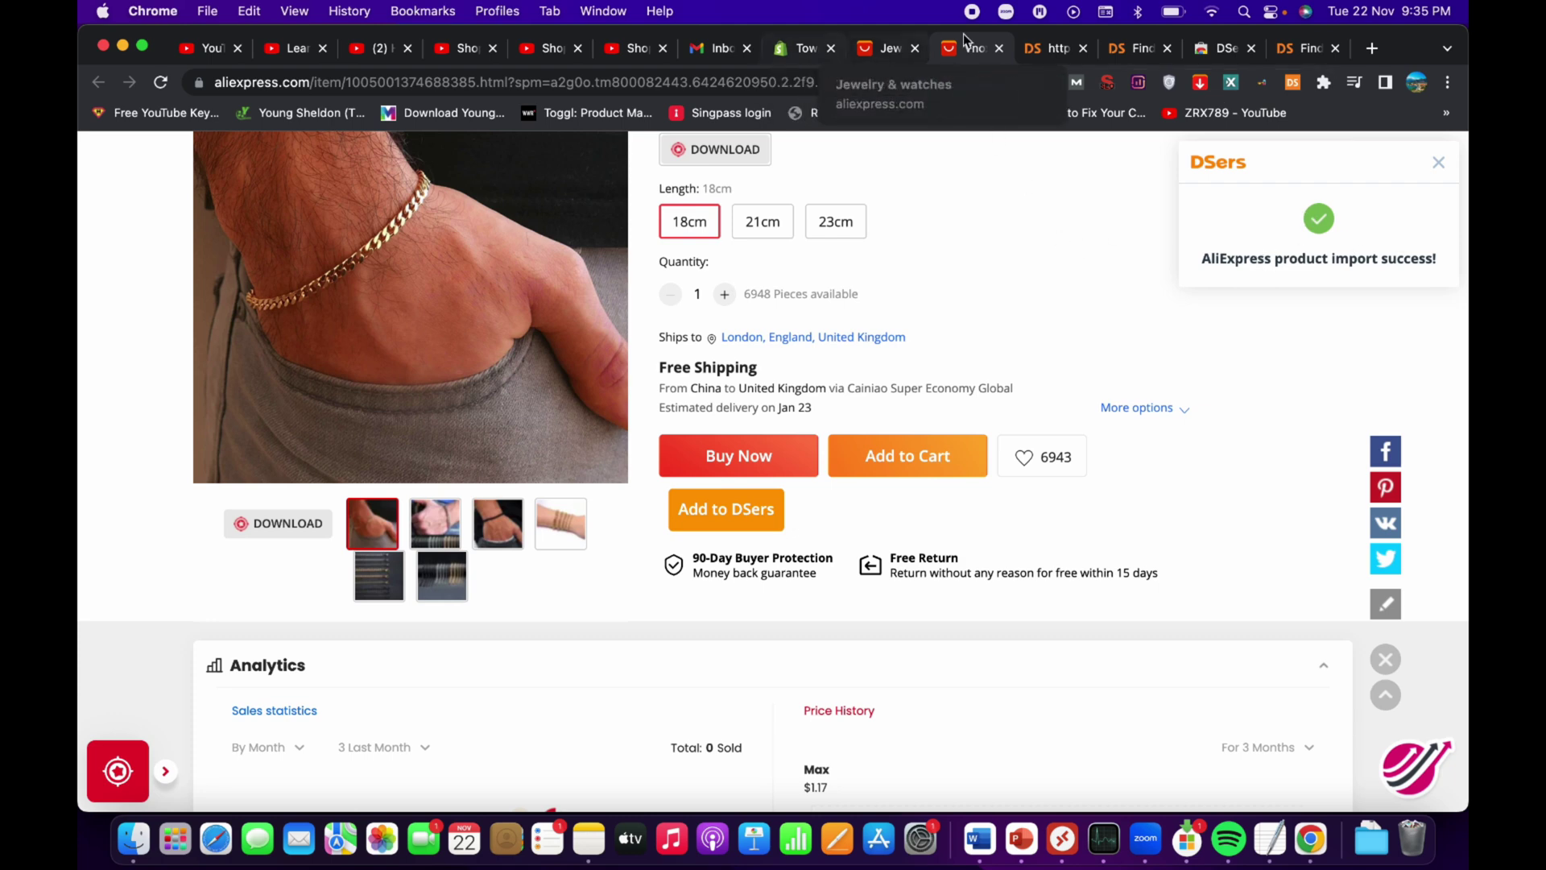
left_click(1042, 48)
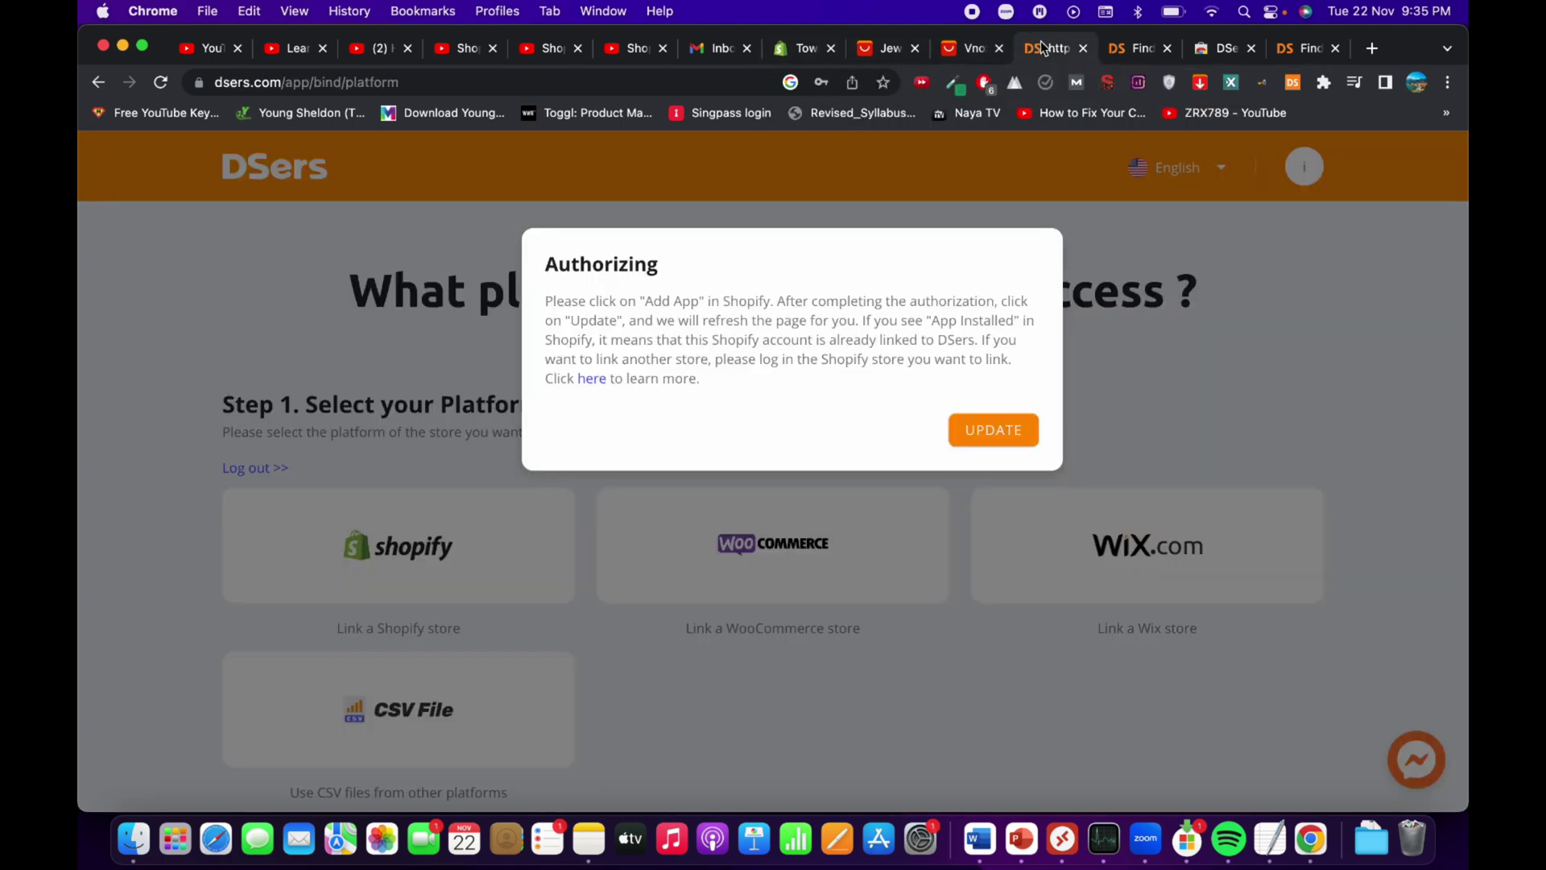
Update the DSers store authorization and view the Vnox bracelet in the Import List.
left_click(971, 424)
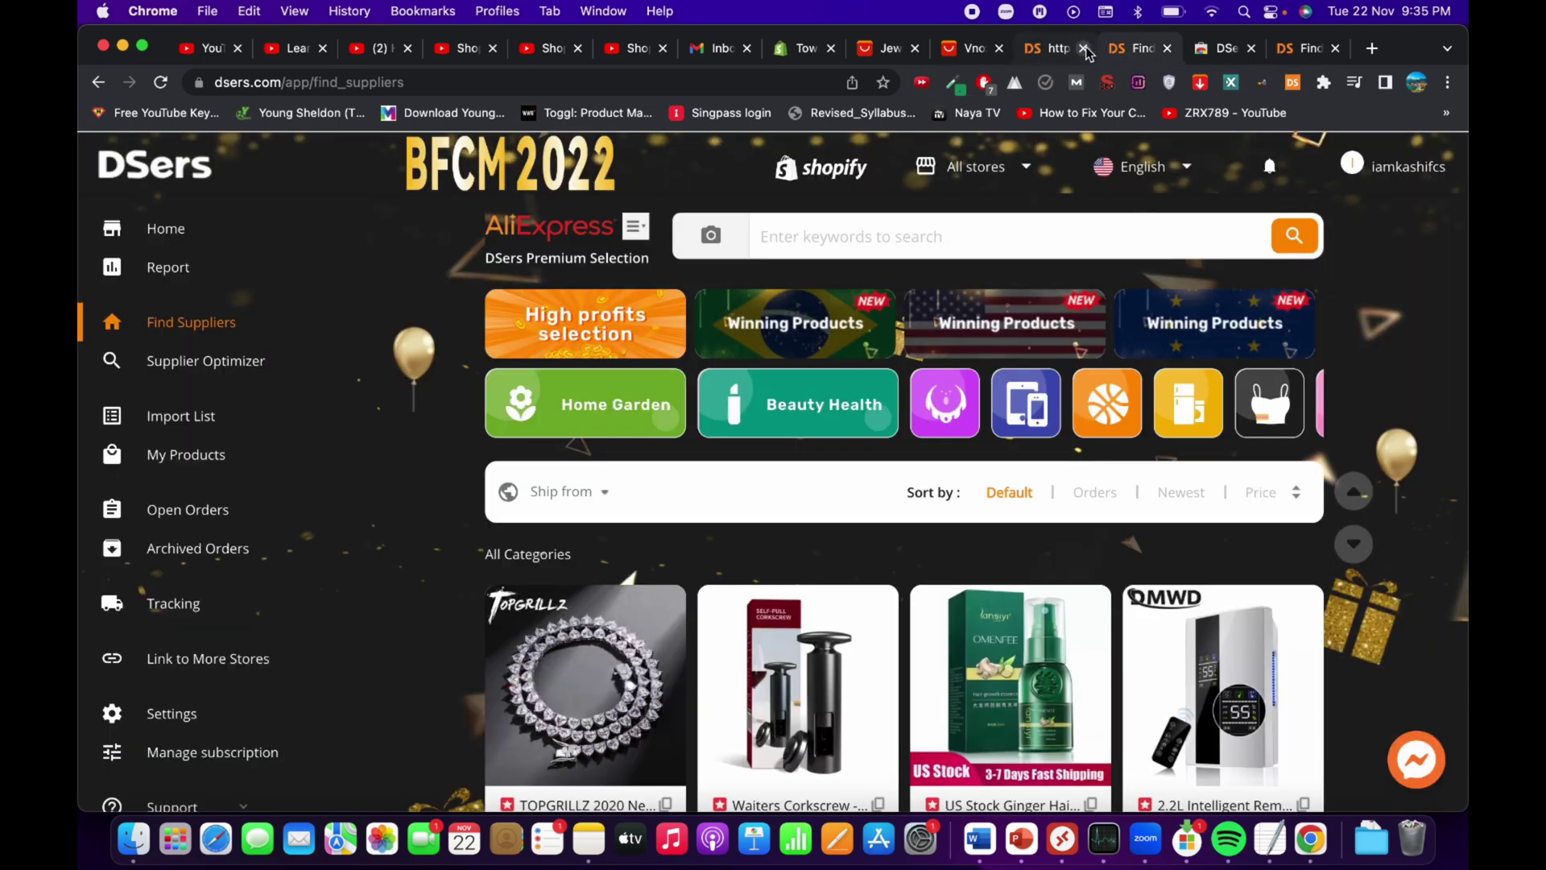
left_click(1083, 48)
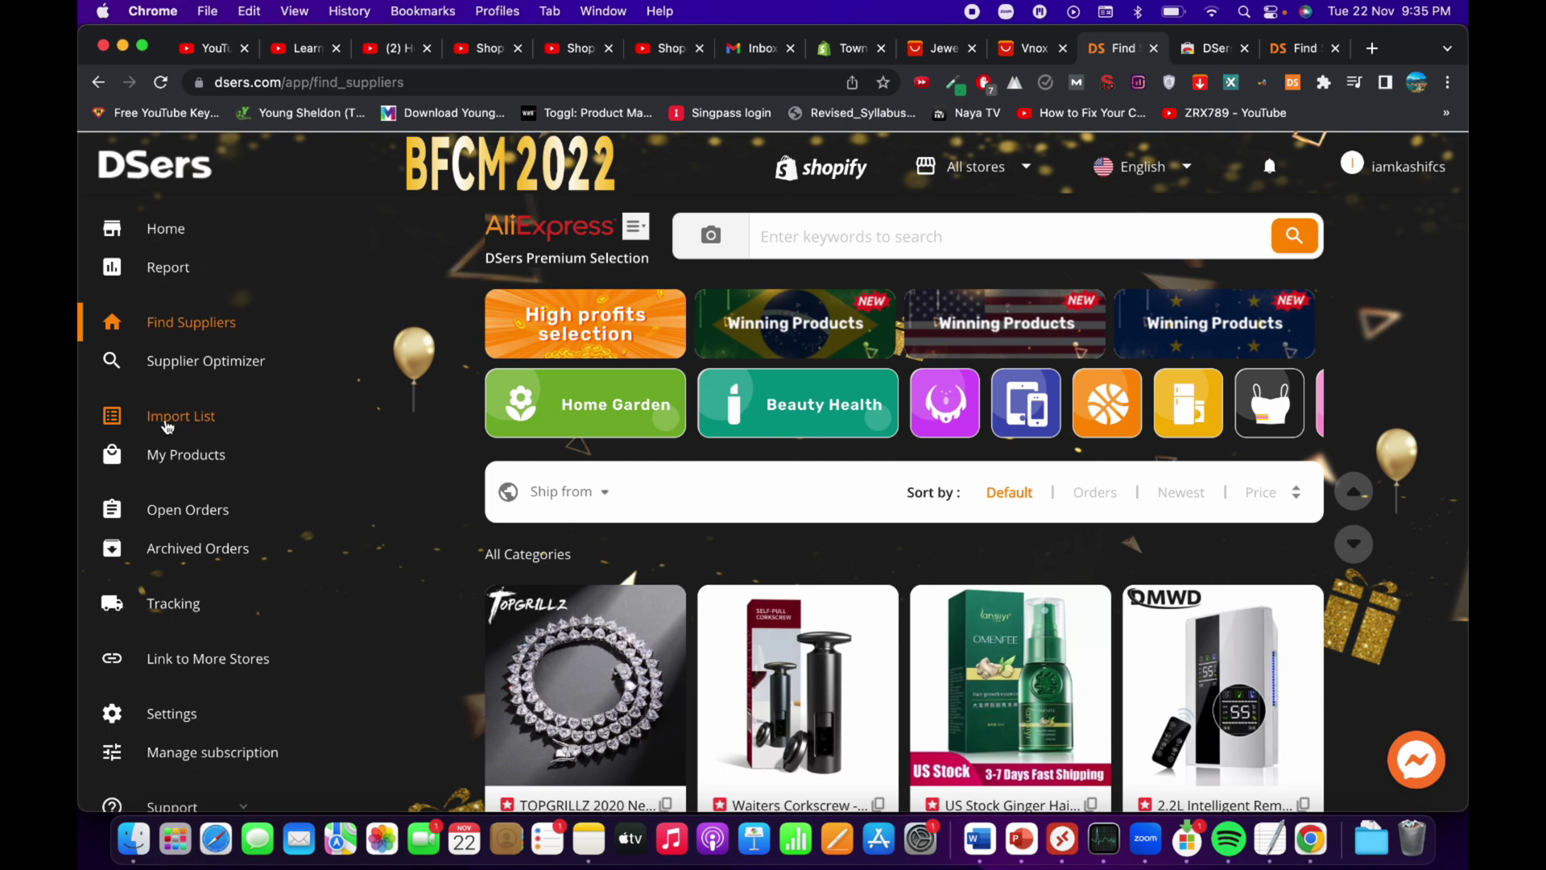
left_click(171, 419)
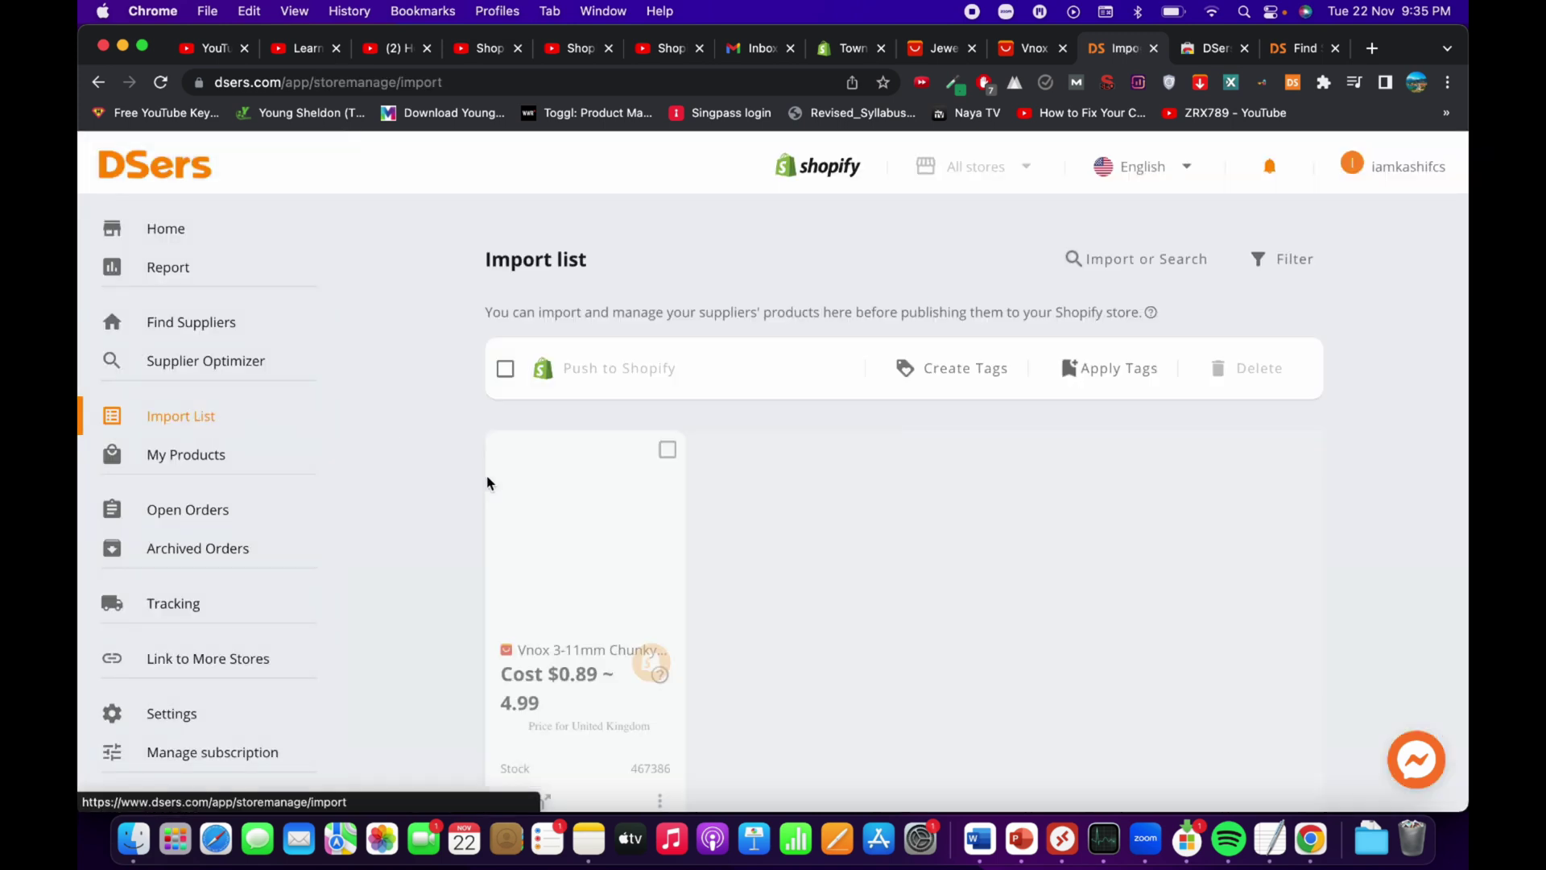
scroll(519, 640, "down", 2)
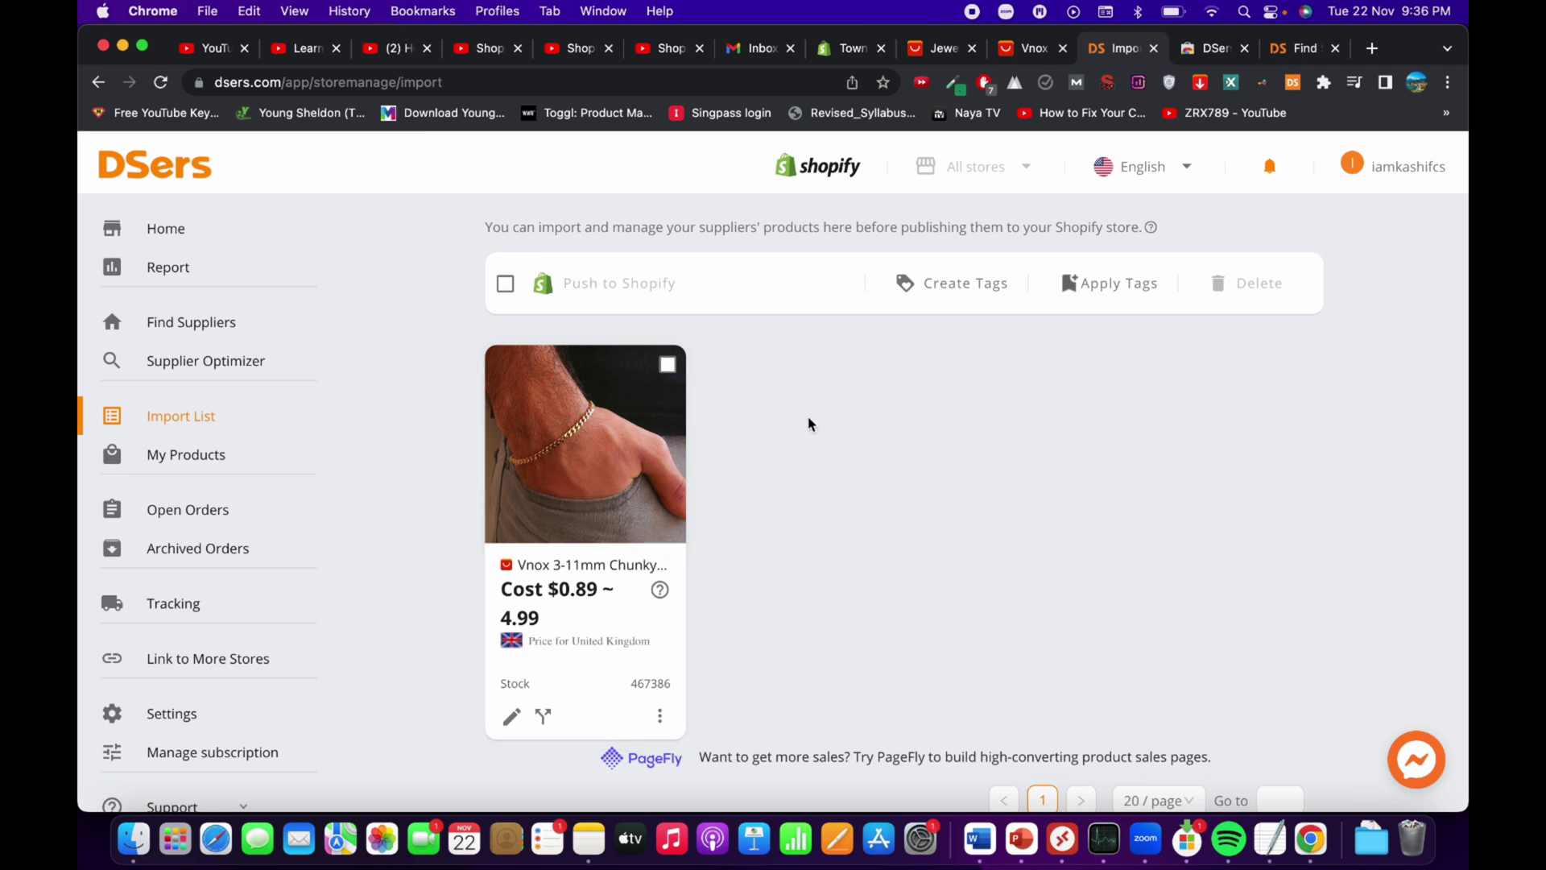
Delete the bracelet's 3mm Silver 18cm variant in the Variants tab, leaving 59 variants.
left_click(511, 716)
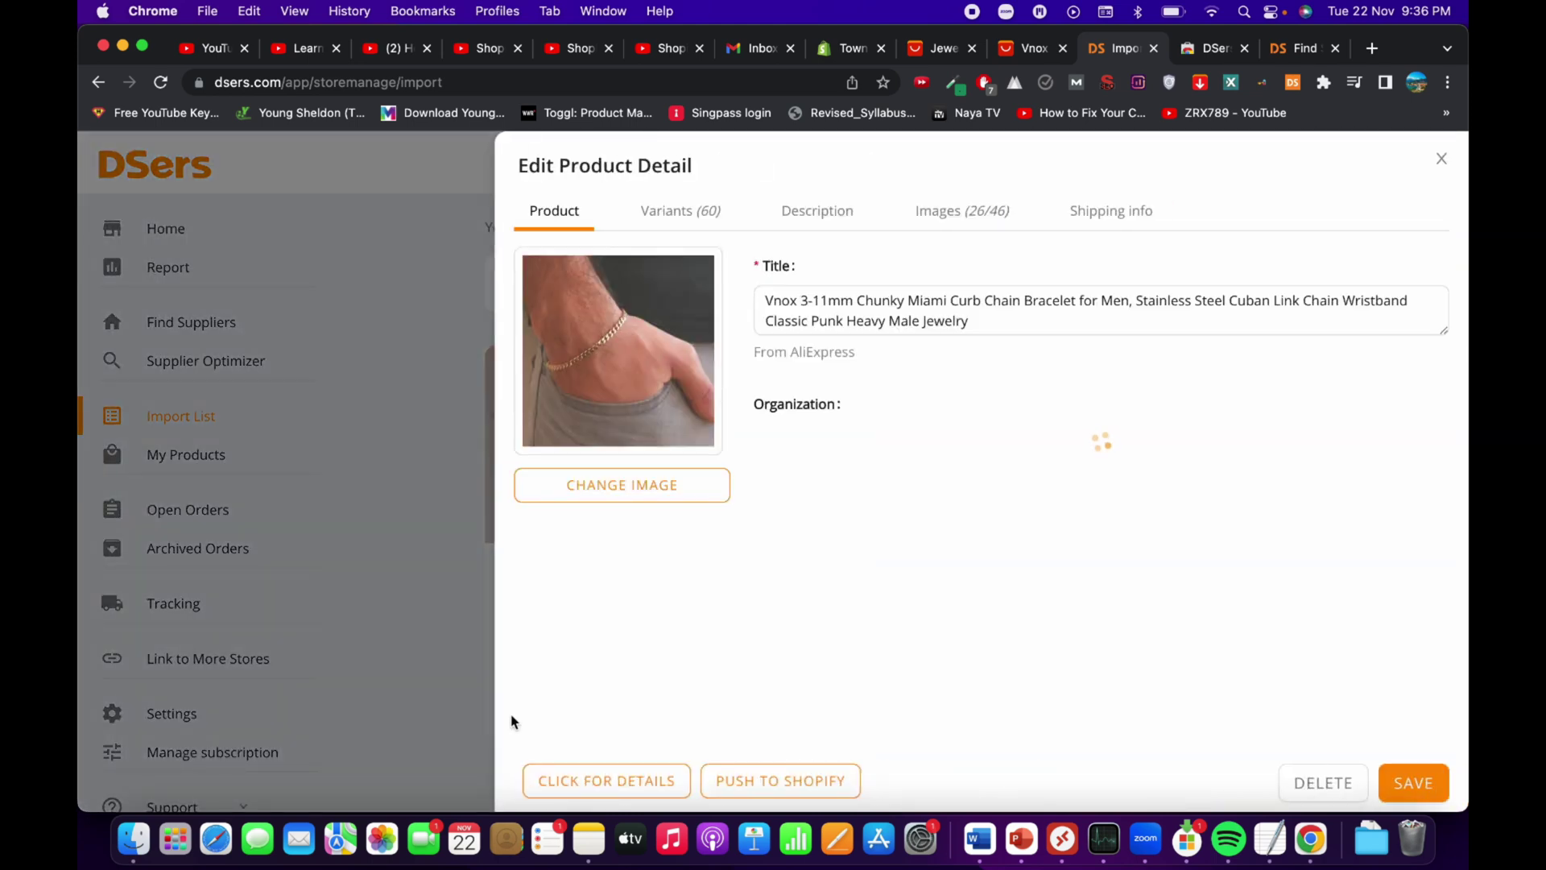
left_click(676, 210)
scroll(727, 474, "down", 20)
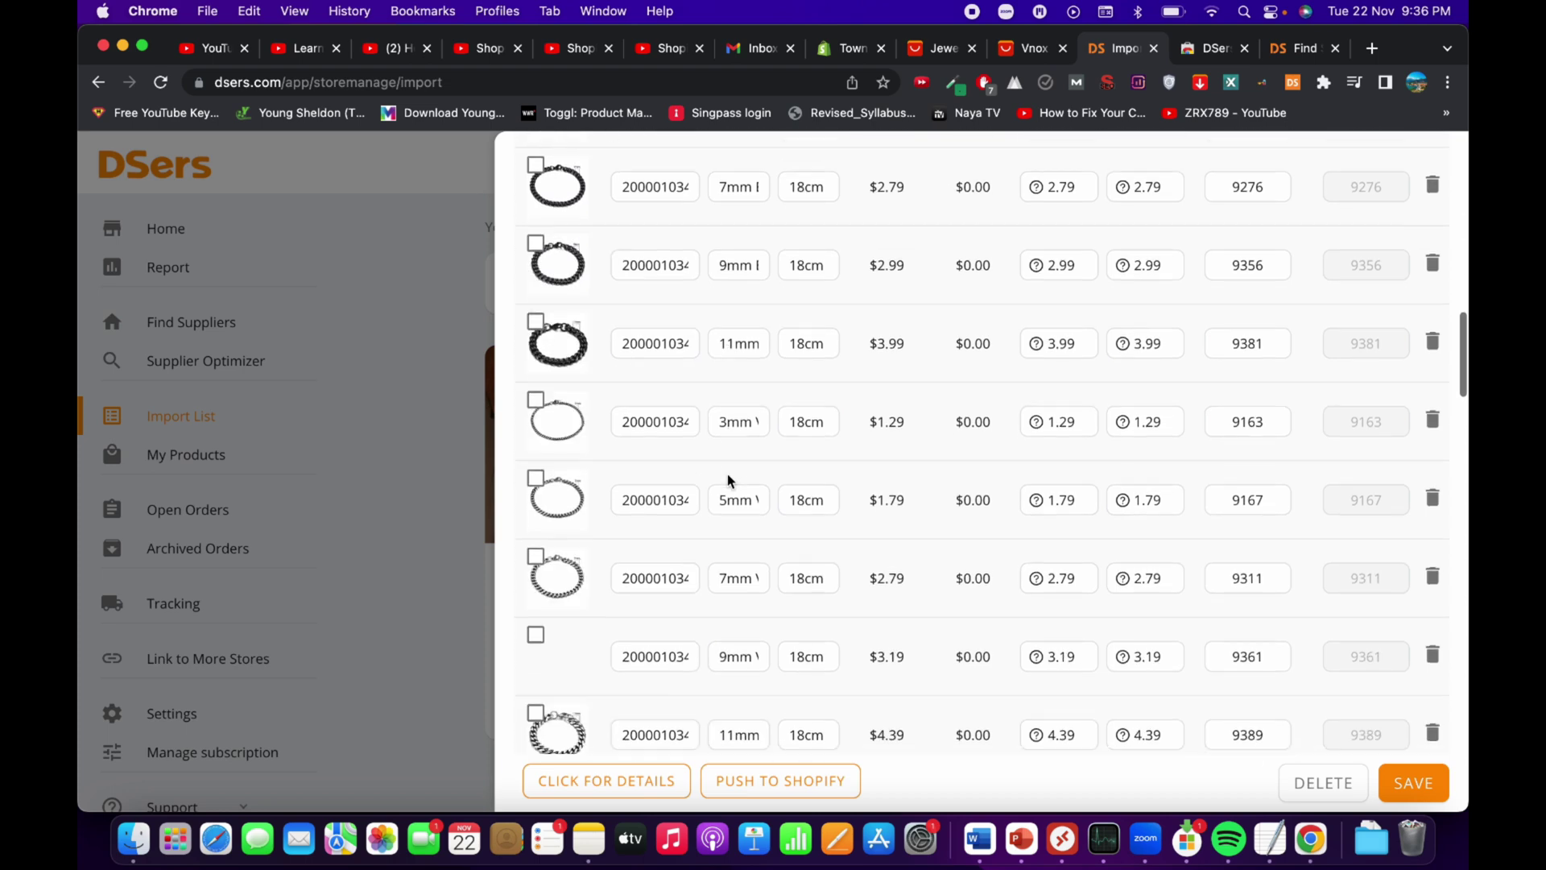
scroll(727, 473, "down", 5)
scroll(727, 473, "up", 8)
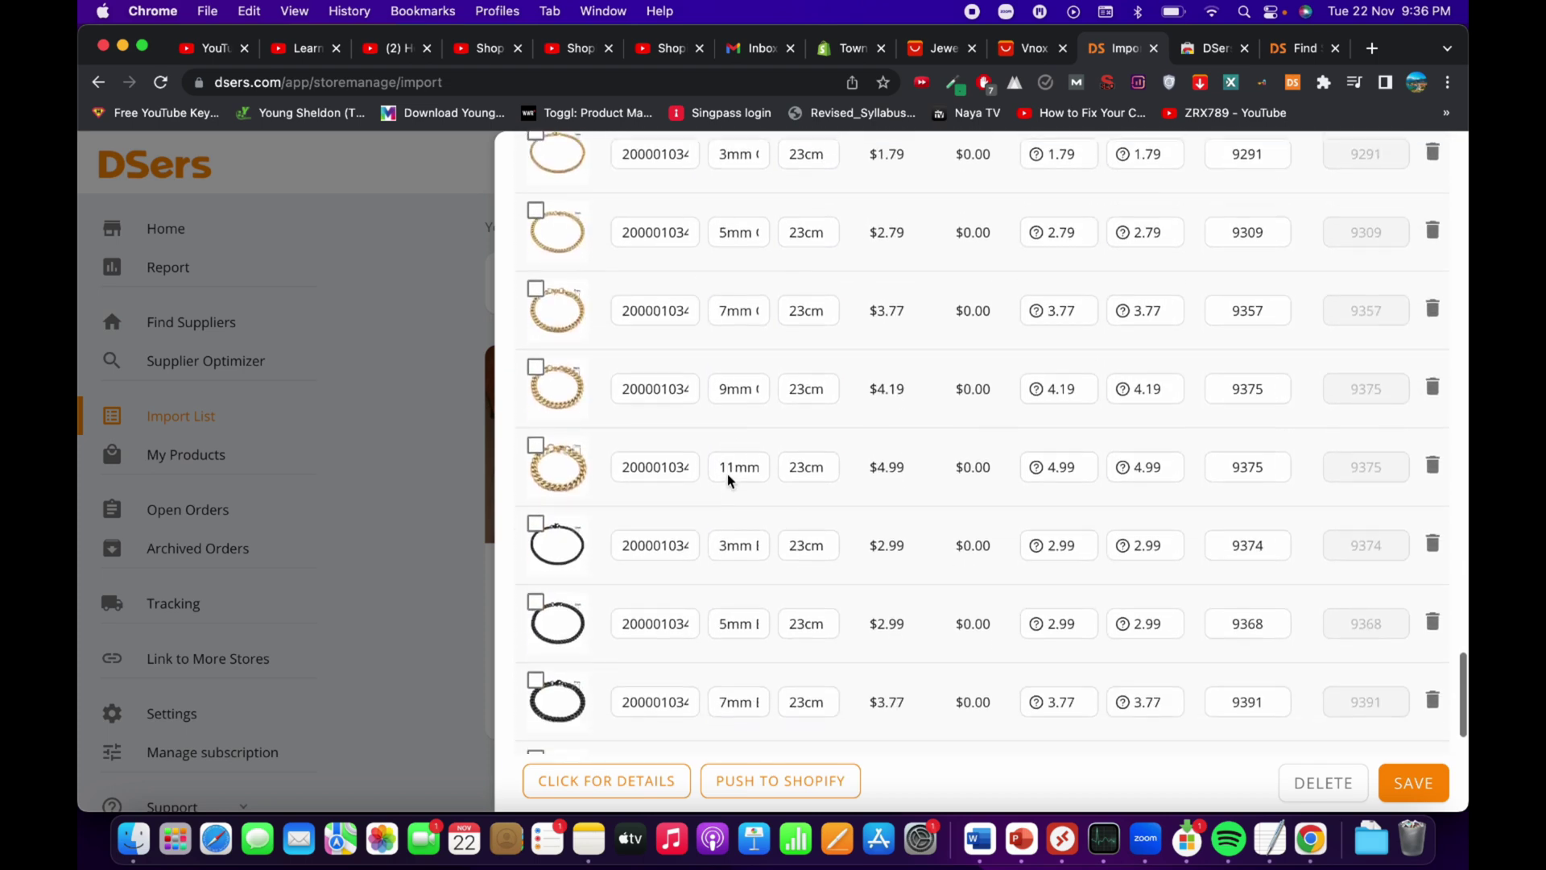
scroll(727, 474, "up", 15)
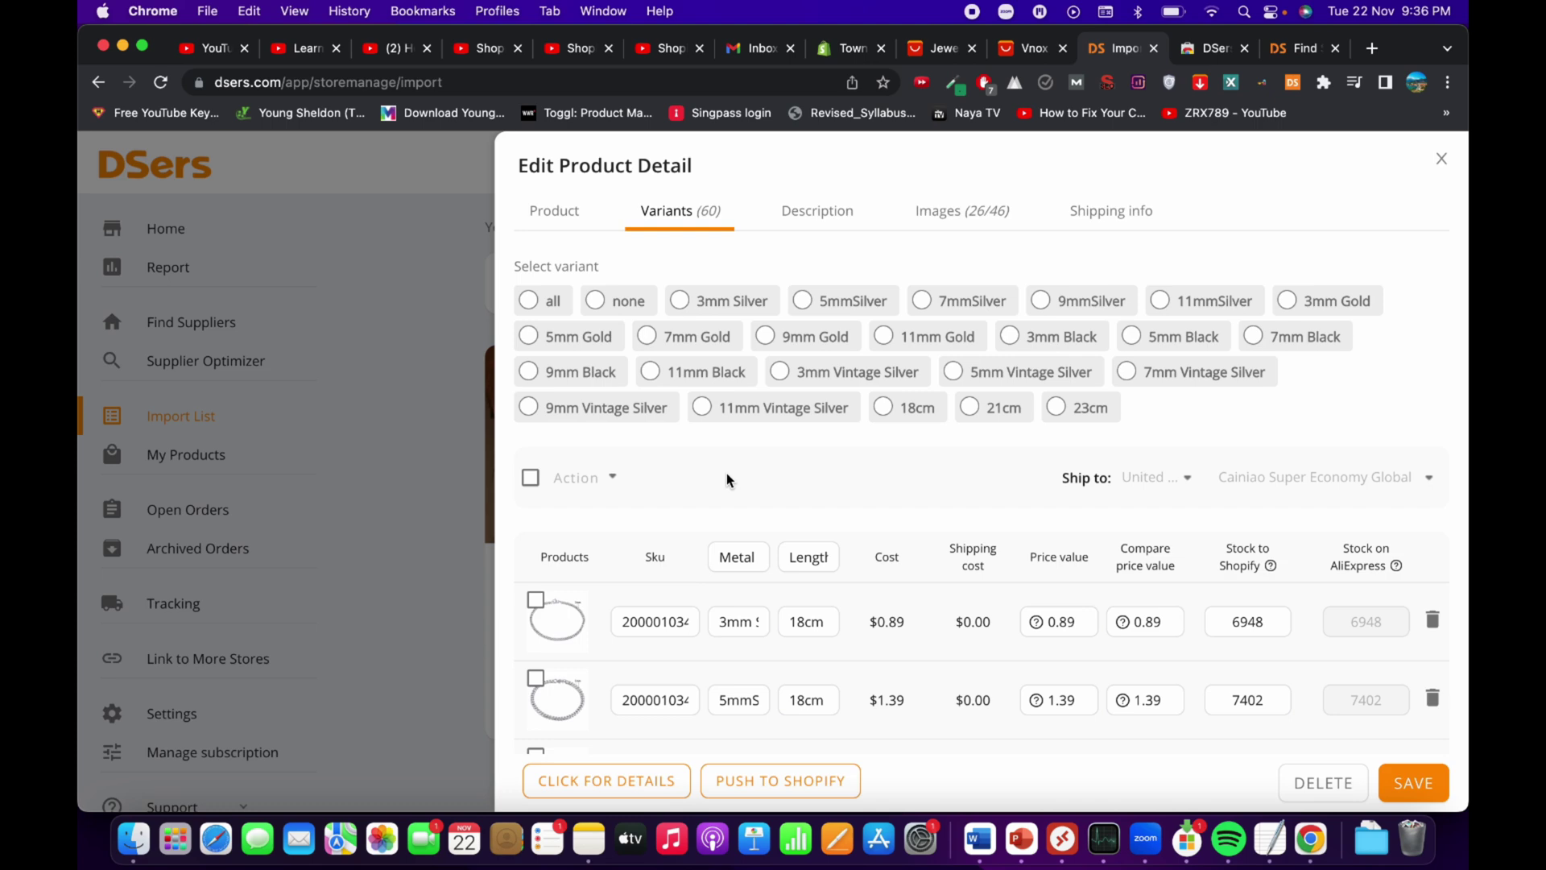
scroll(1369, 579, "down", 2)
left_click(1434, 529)
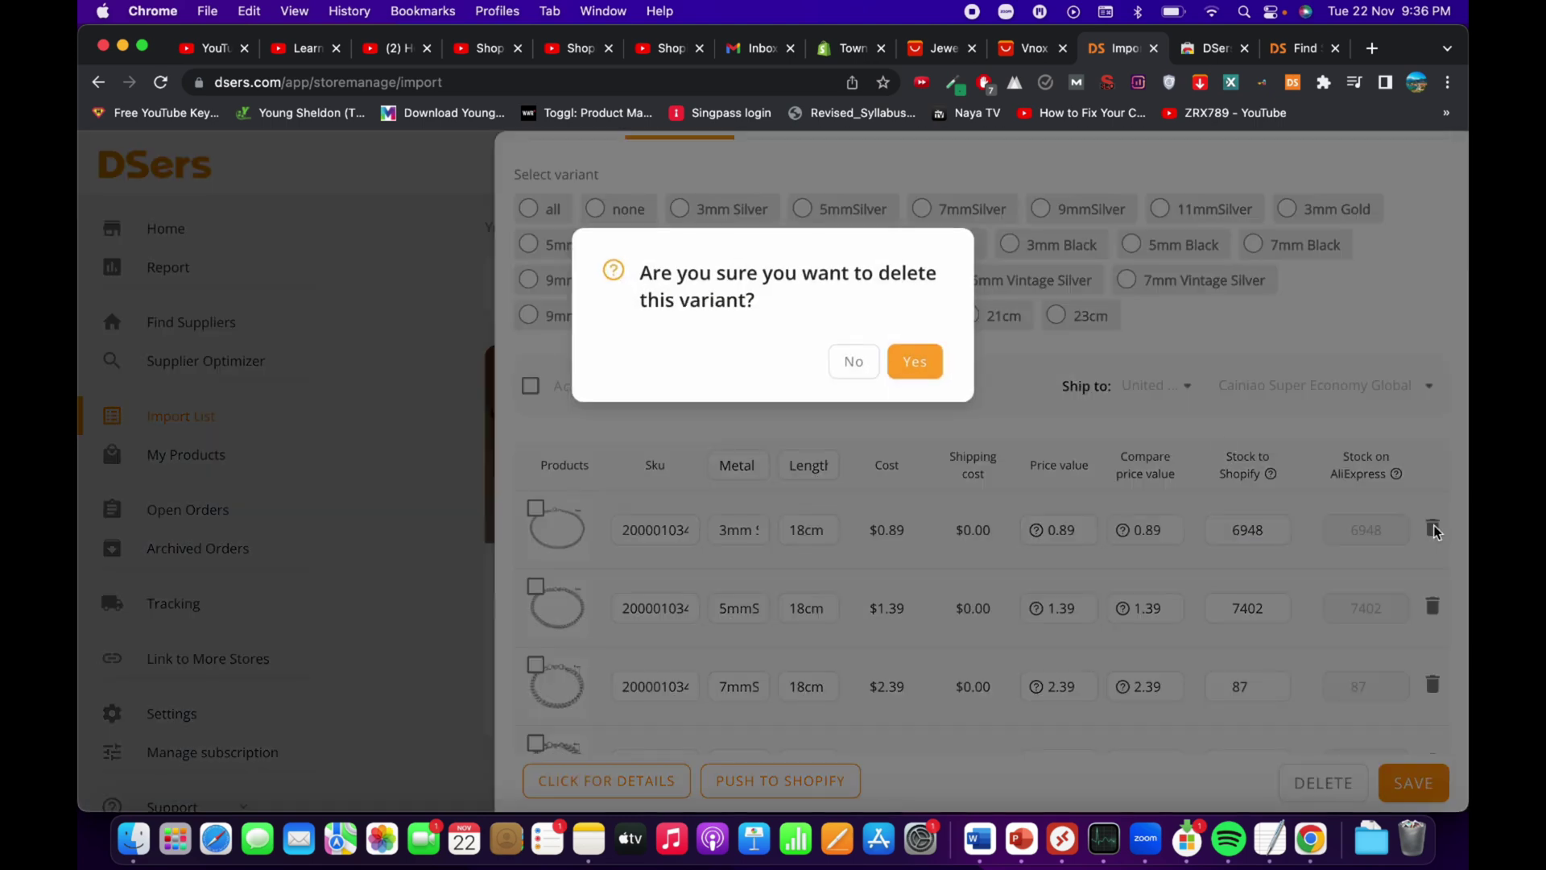
left_click(920, 363)
scroll(1283, 627, "down", 5)
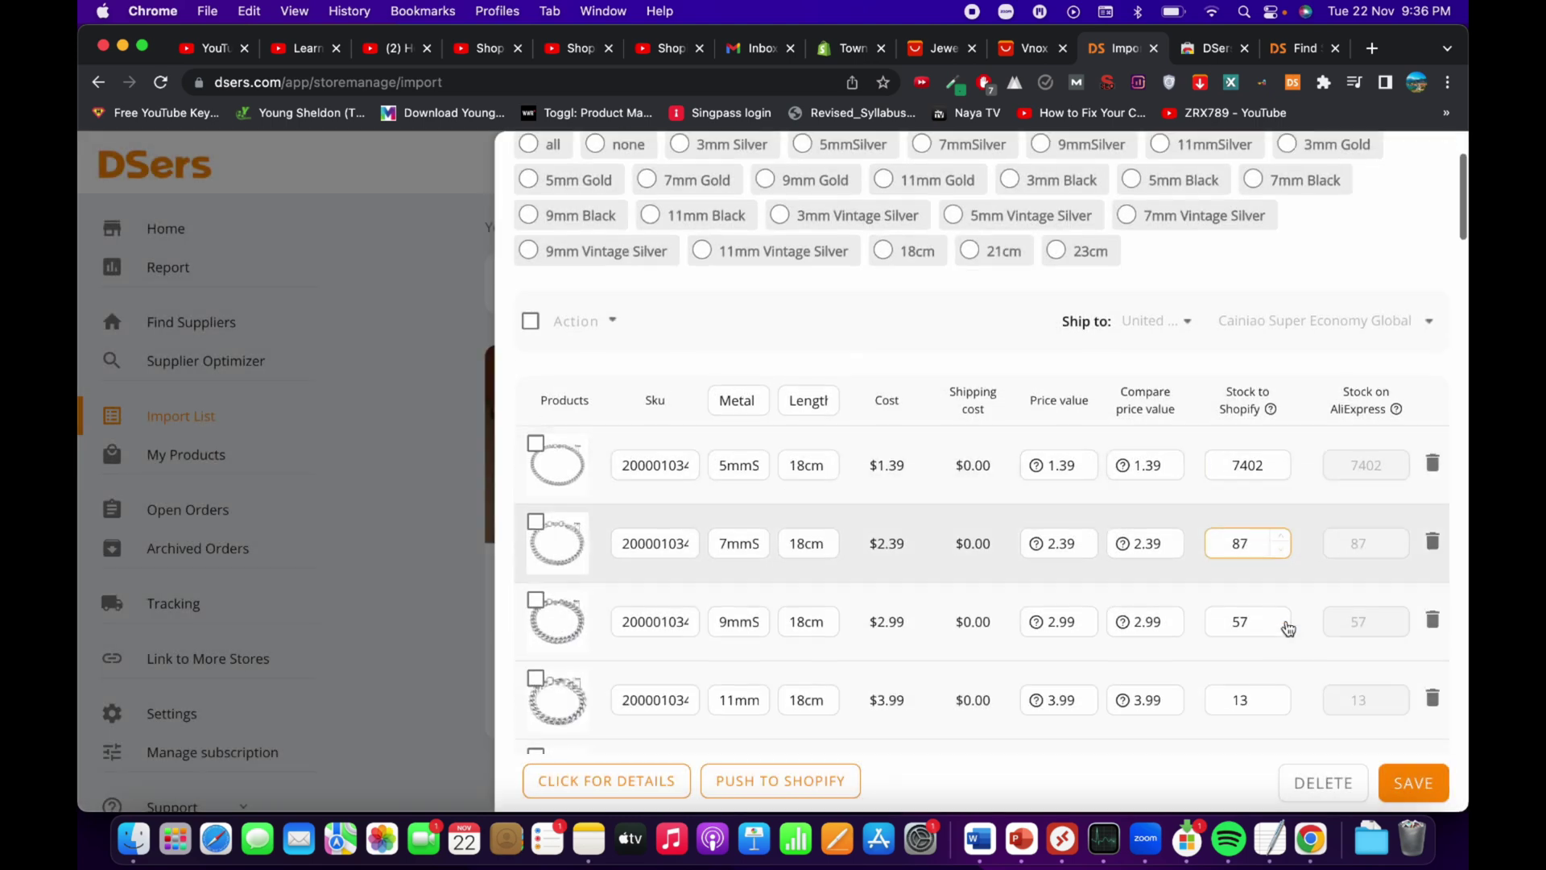
scroll(1284, 628, "up", 6)
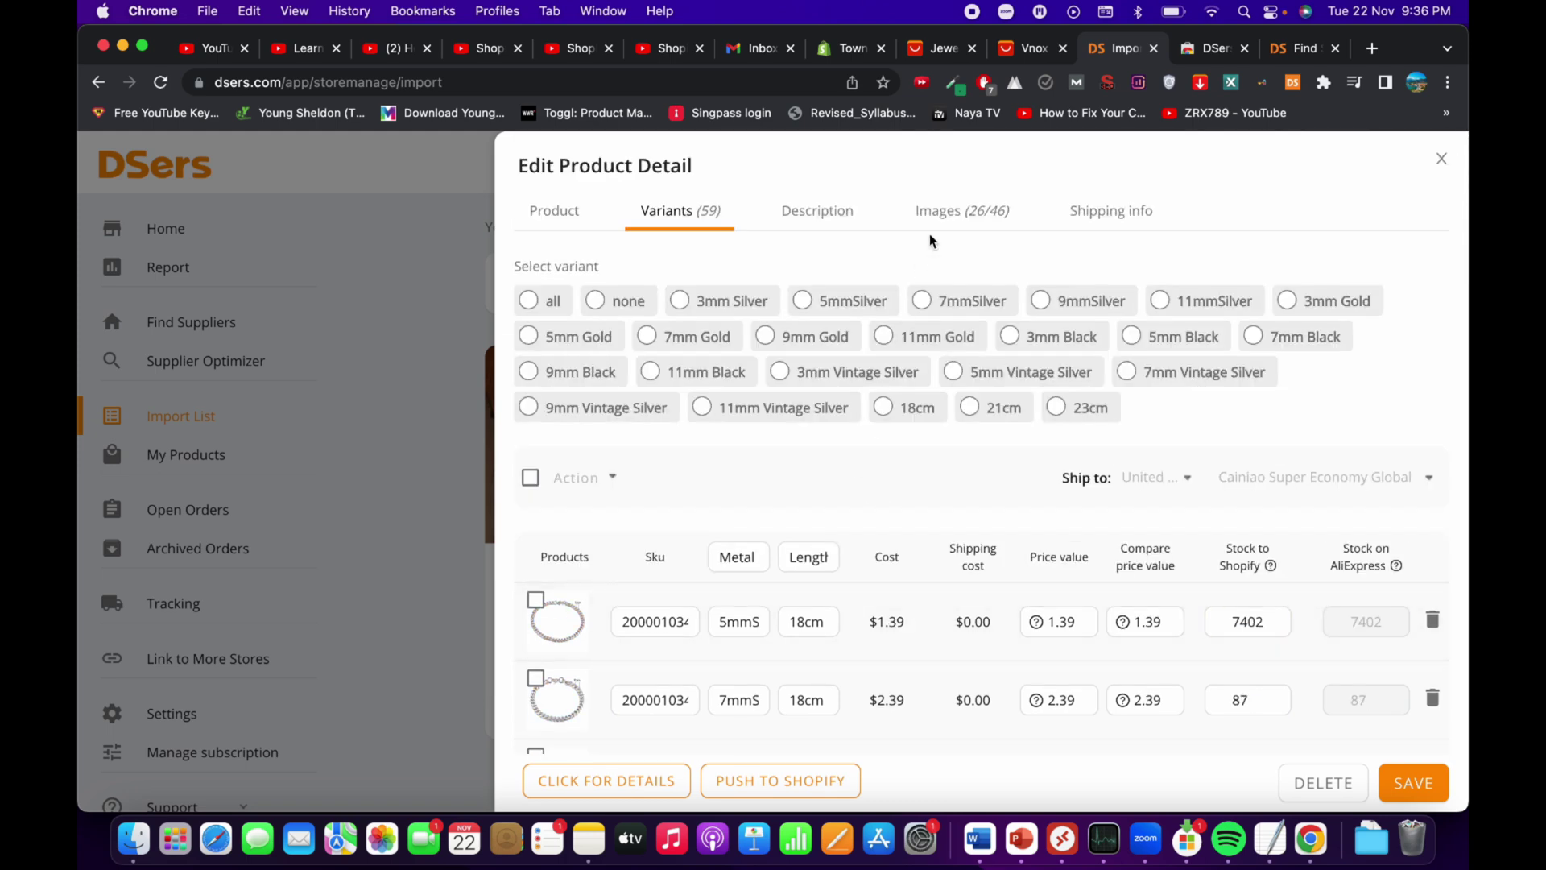
Delete the cover picture from the bracelet's product images.
left_click(1085, 227)
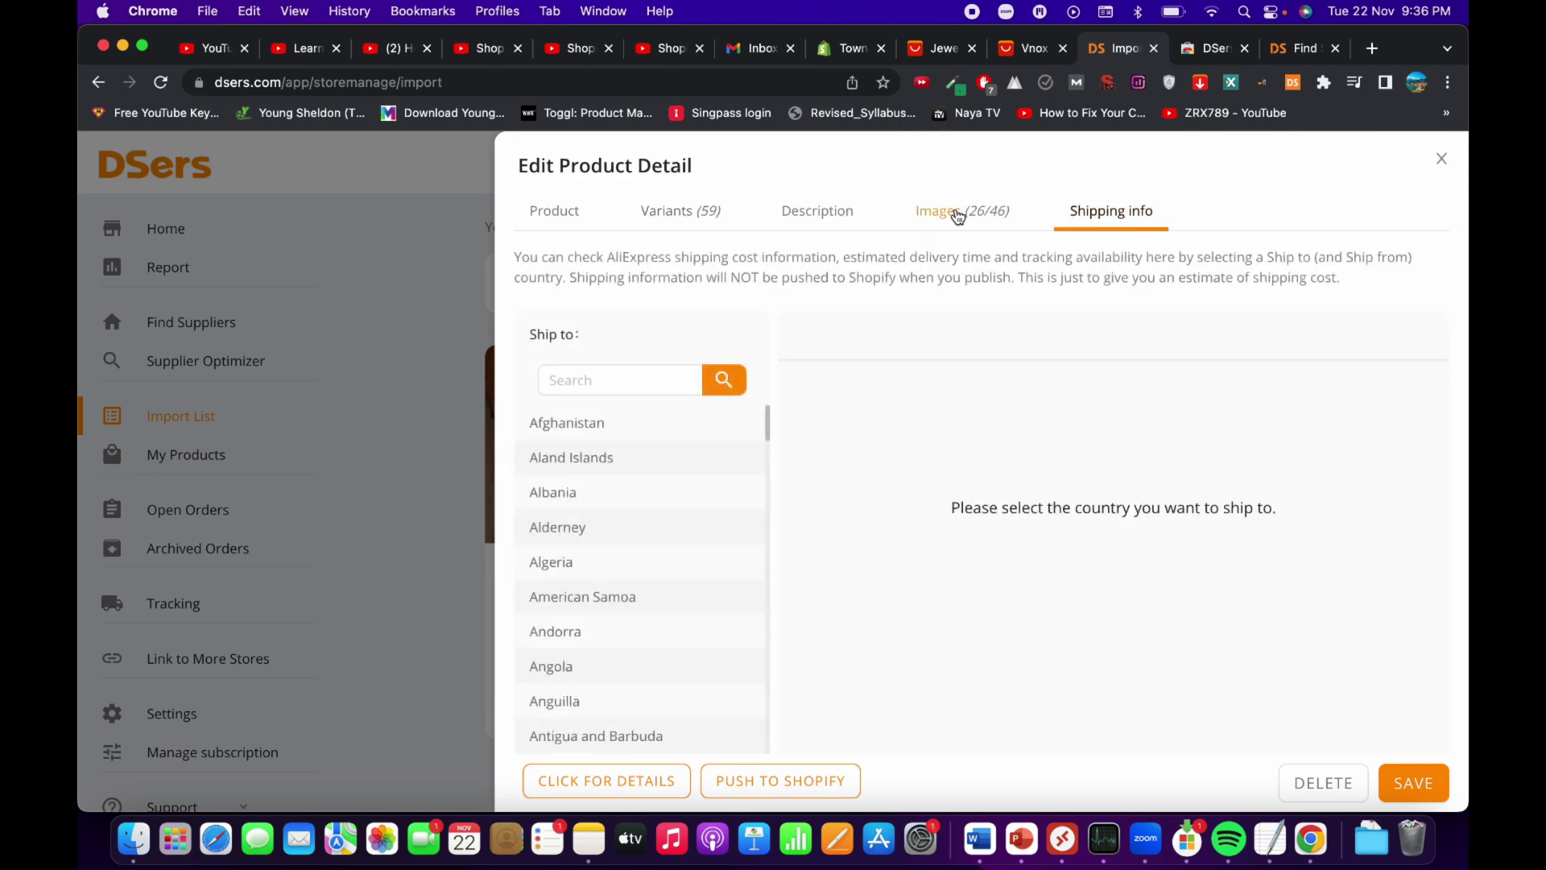
left_click(958, 213)
scroll(870, 459, "down", 10)
scroll(872, 467, "up", 10)
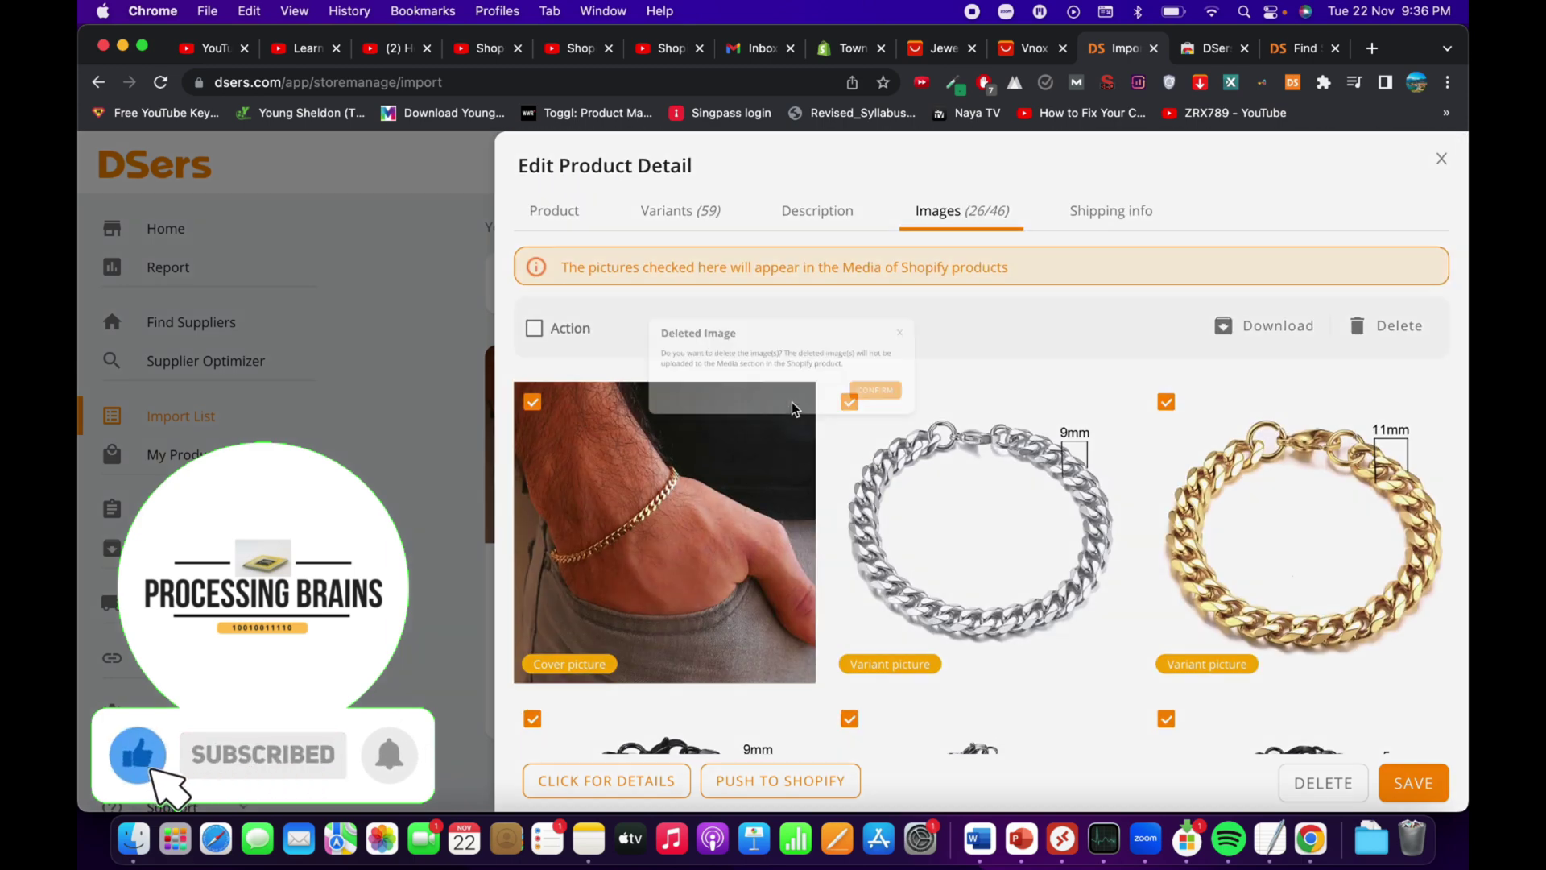
left_click(797, 398)
left_click(931, 382)
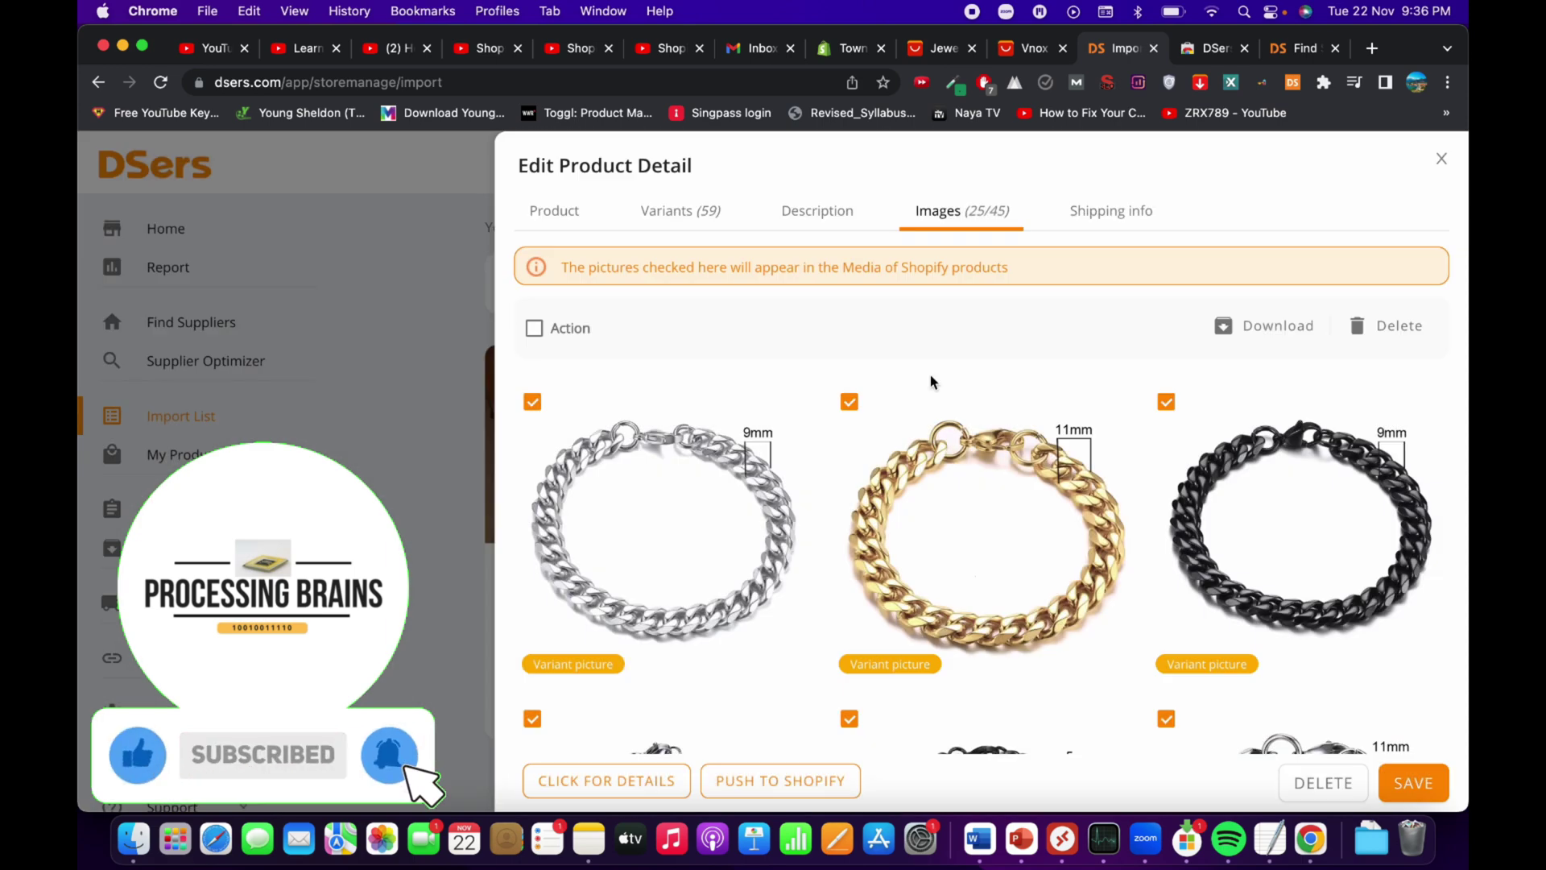
Review United Kingdom shipping options, from free Cainiao to US $58.95 DHL, and save the product.
left_click(1084, 213)
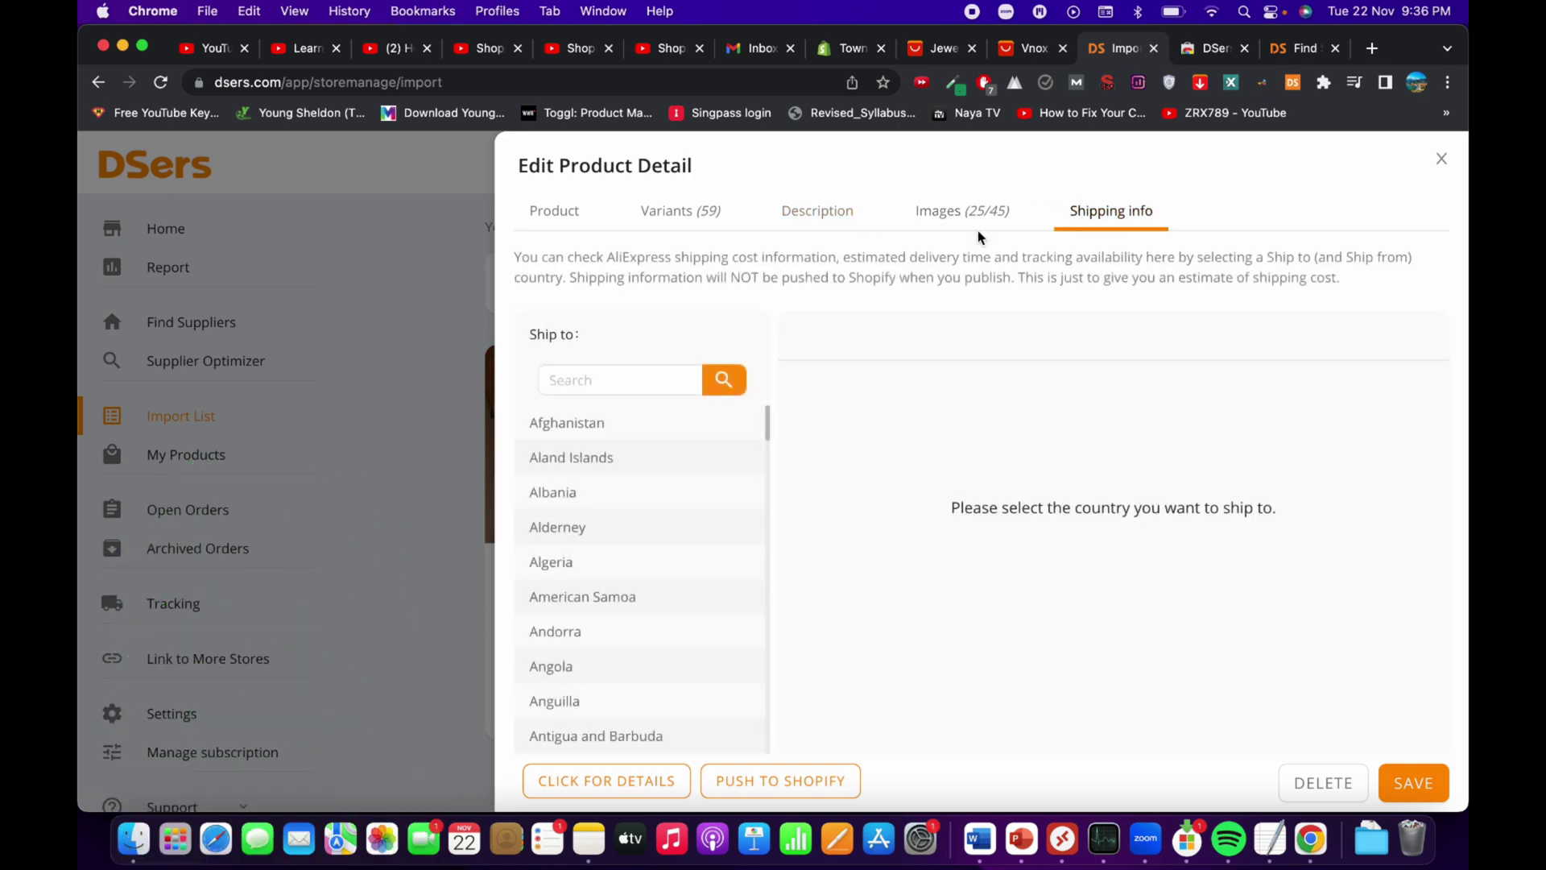
type("united kin")
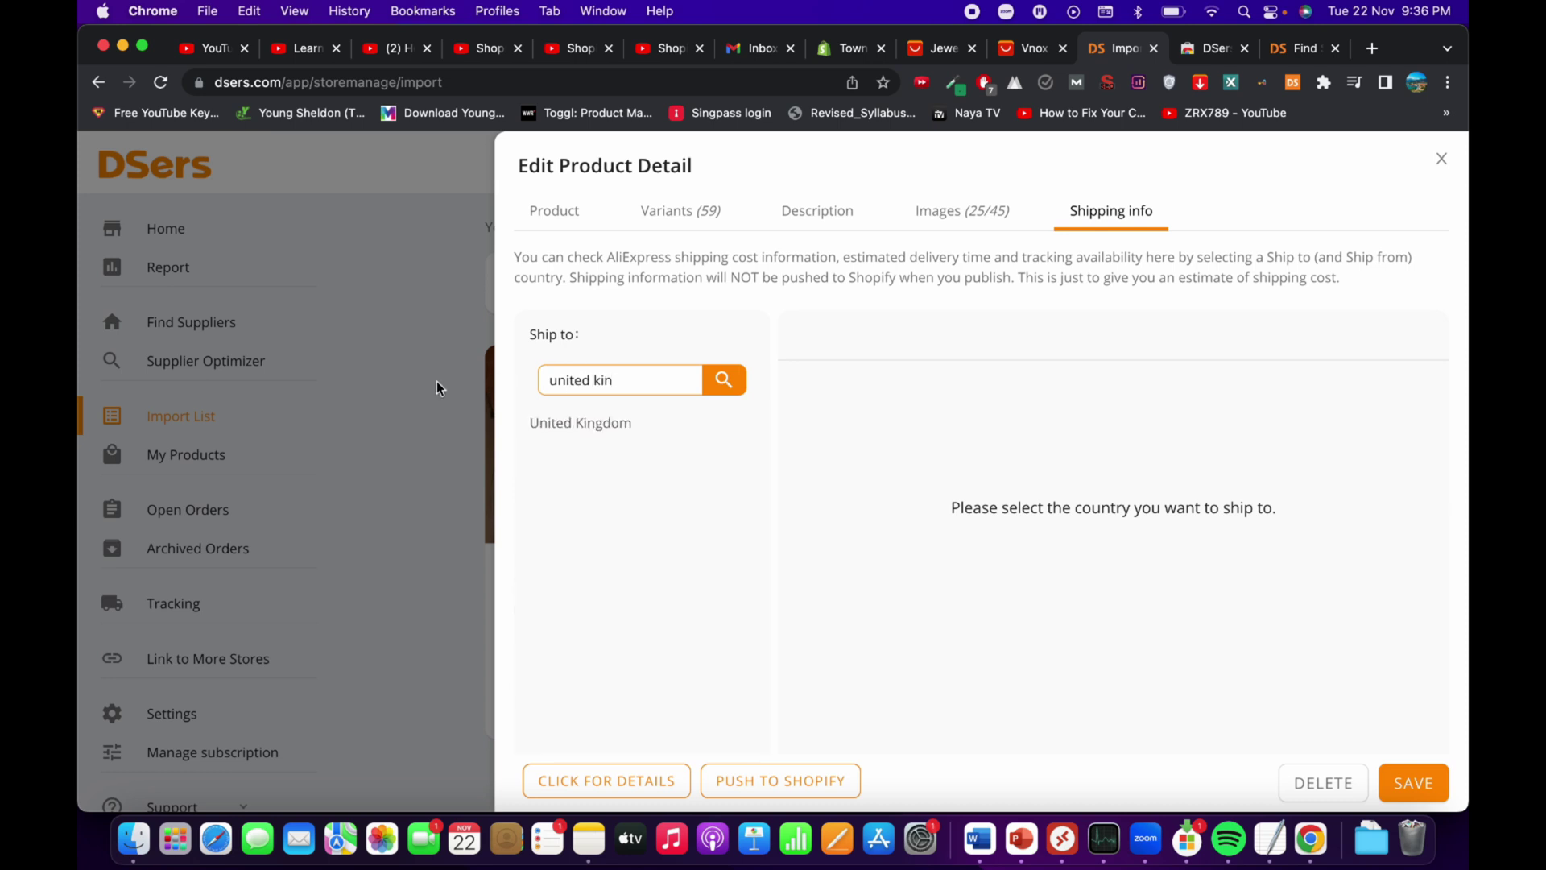
left_click(531, 423)
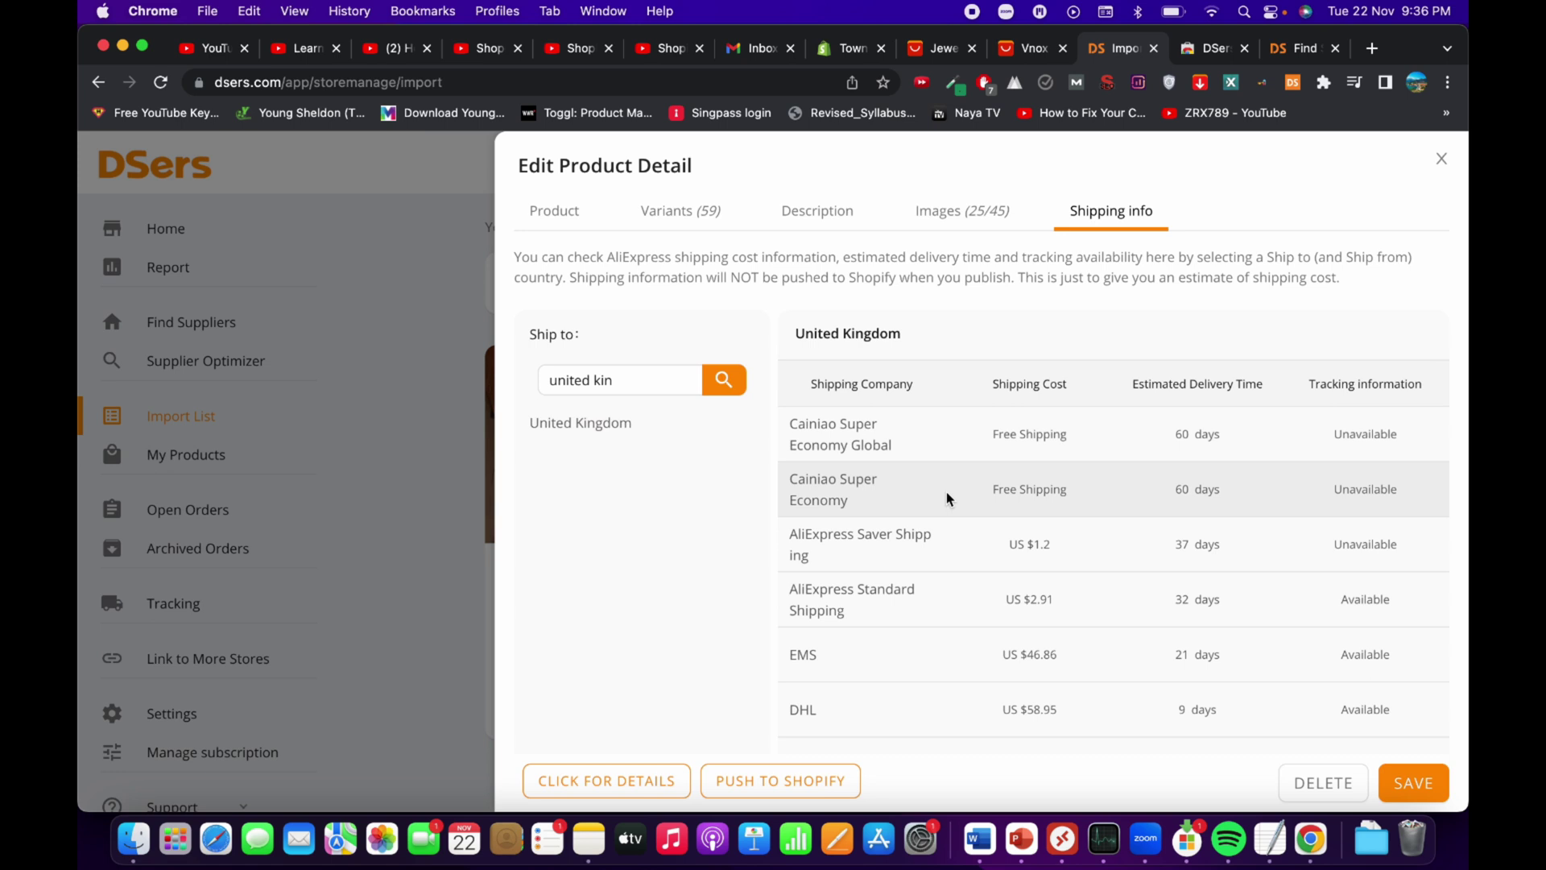
scroll(1135, 524, "down", 5)
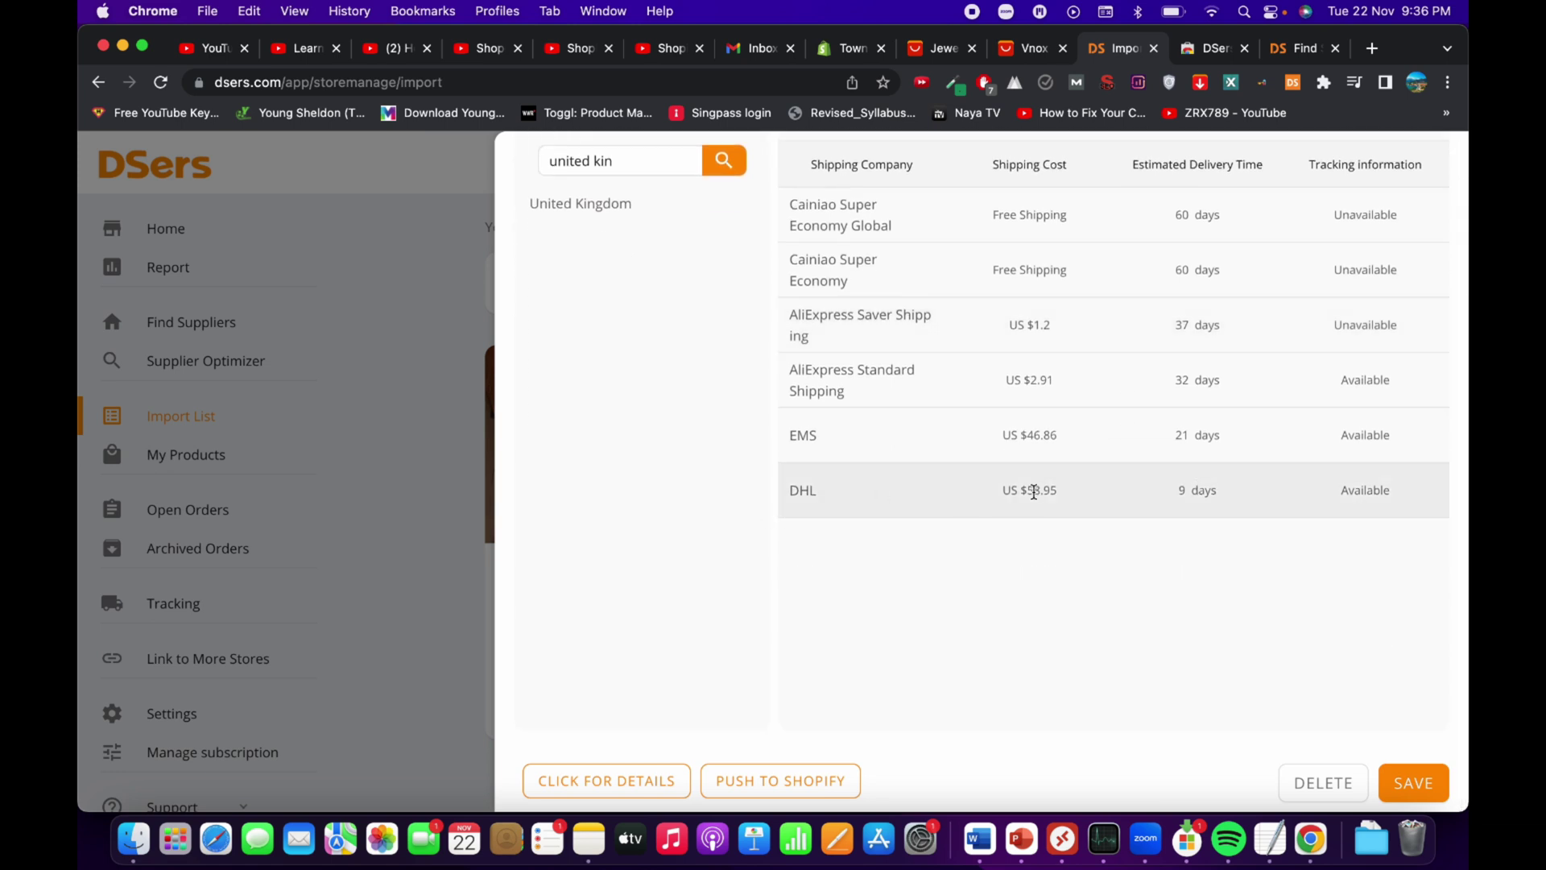
scroll(1034, 491, "up", 5)
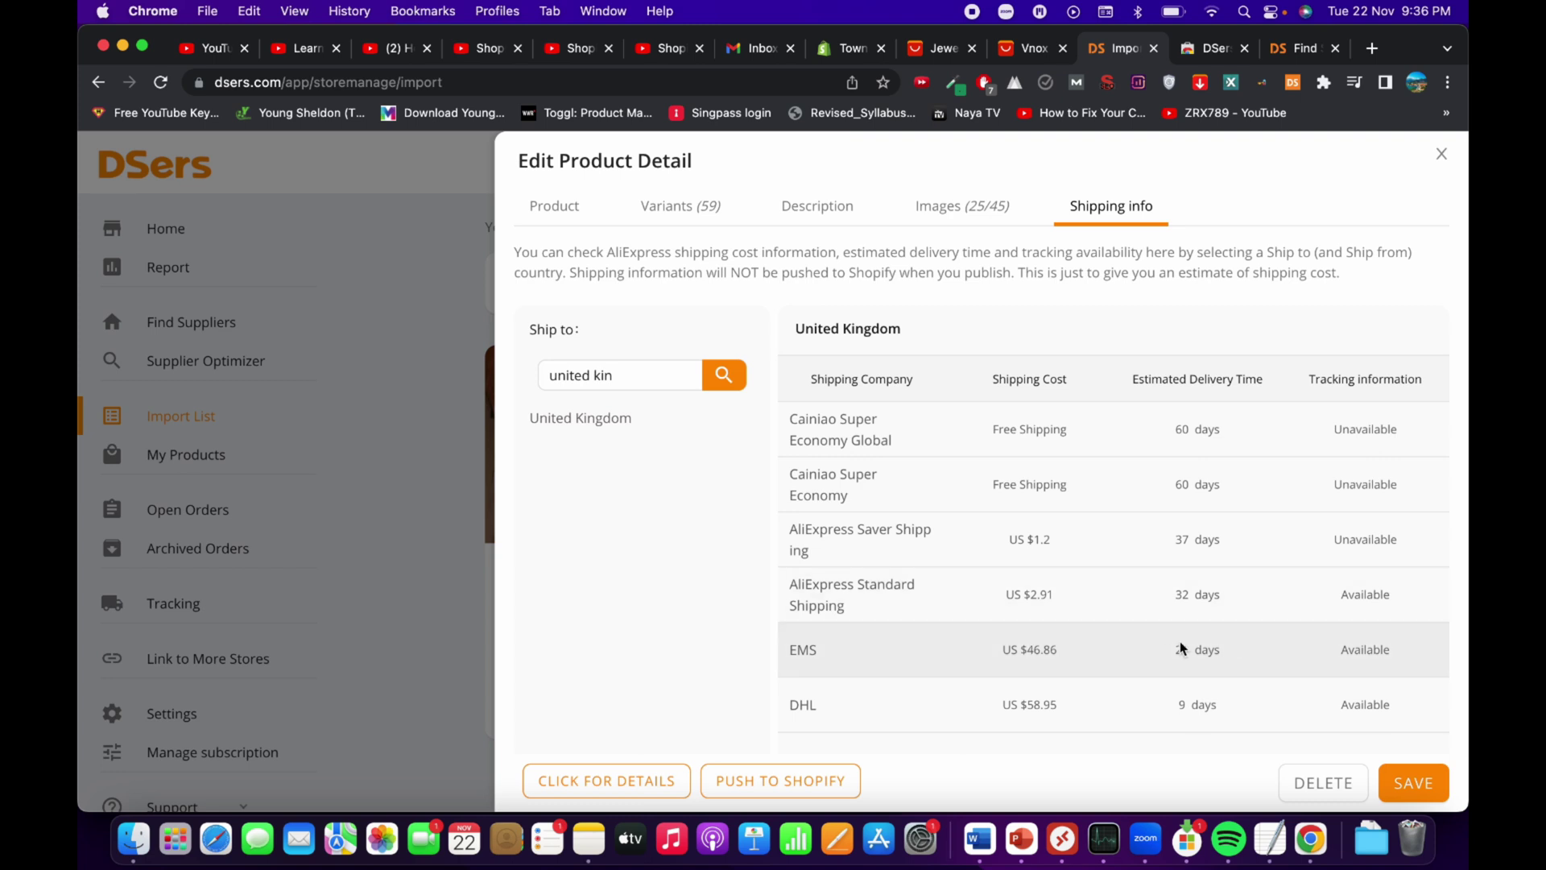
triple_click(1161, 654)
left_click(1294, 653)
scroll(882, 325, "down", 2)
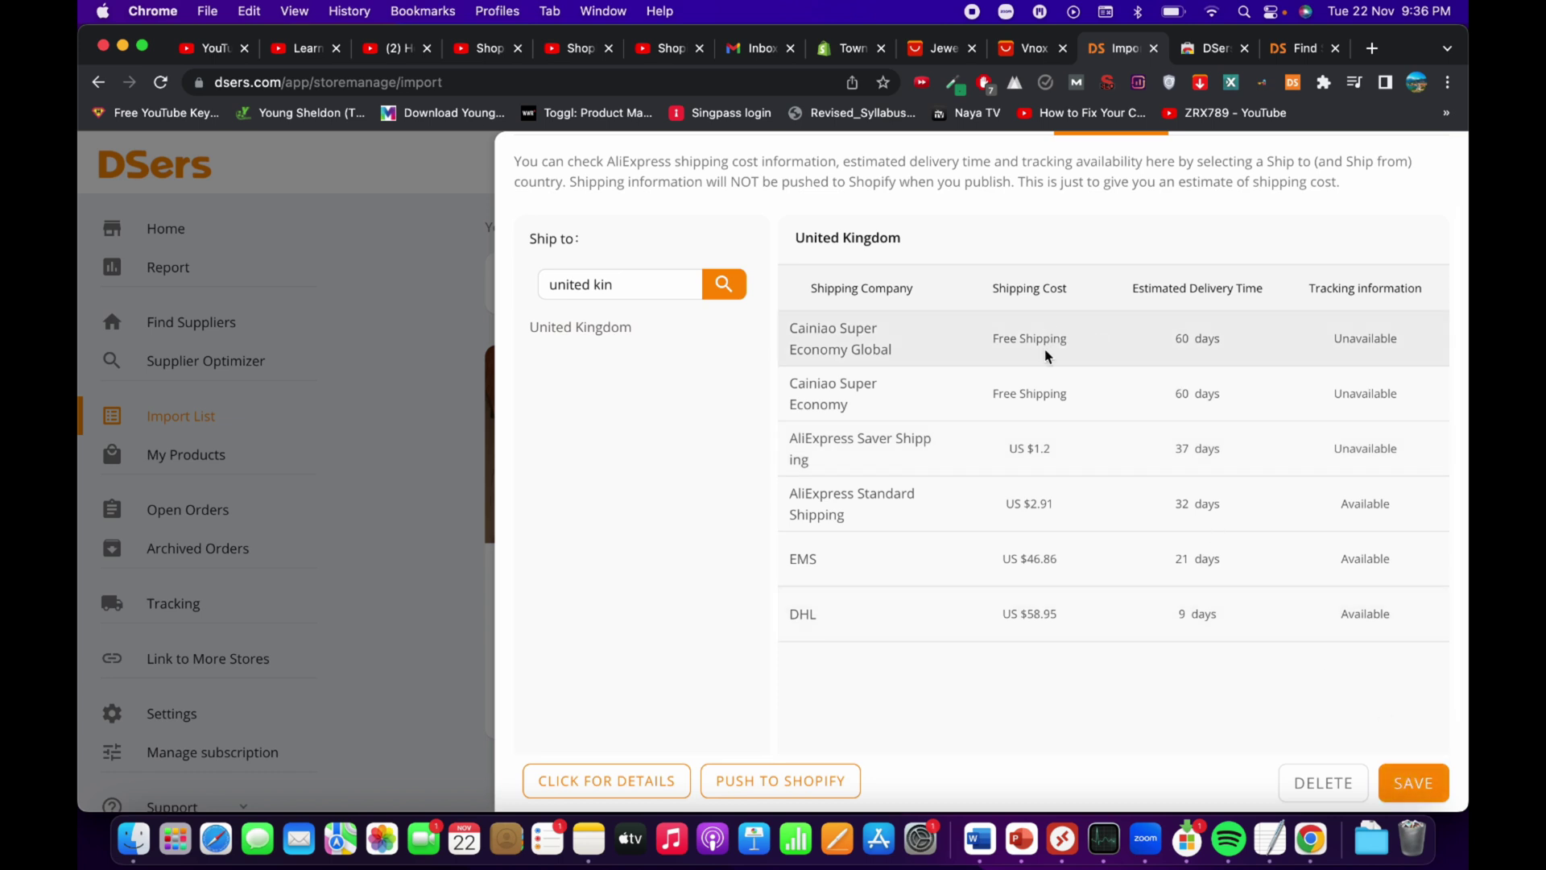
left_click(1401, 783)
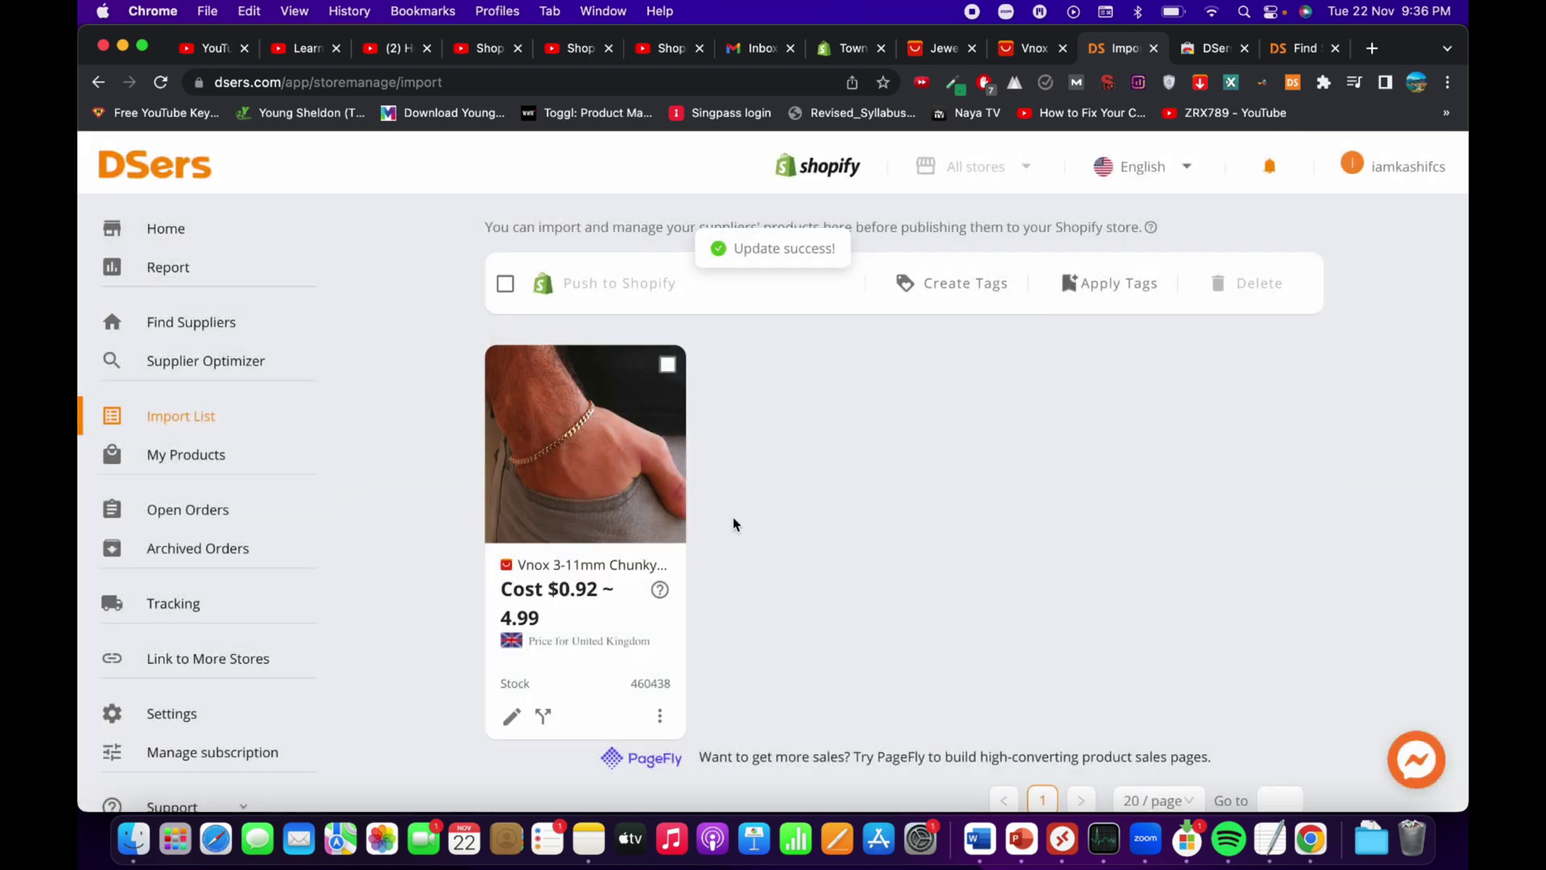
Look over the bracelet's description in its product details, then close without changes.
left_click(511, 715)
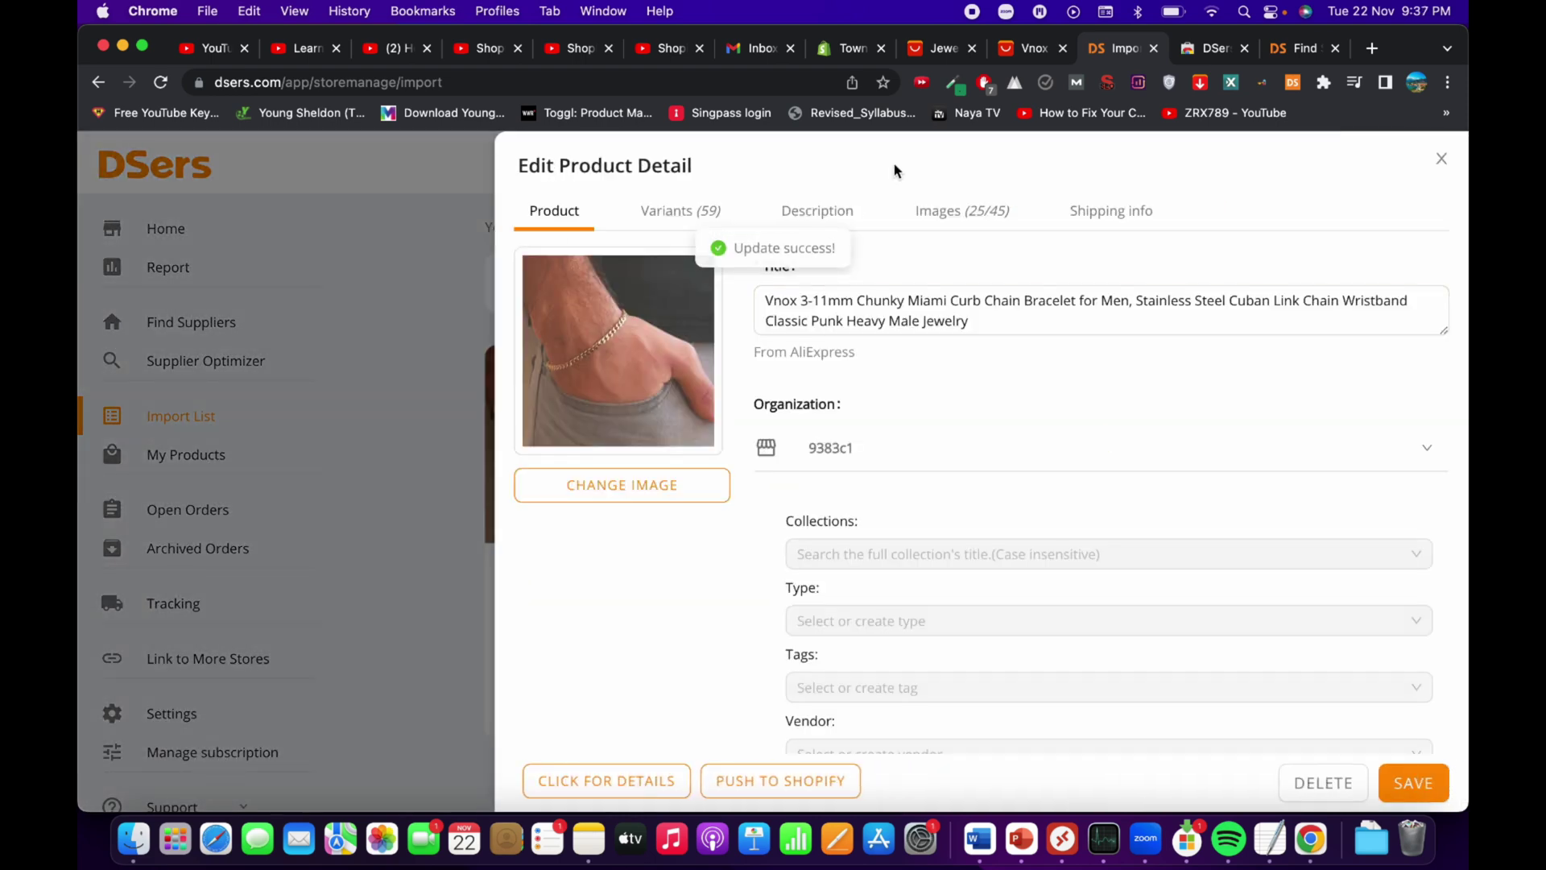
left_click(823, 211)
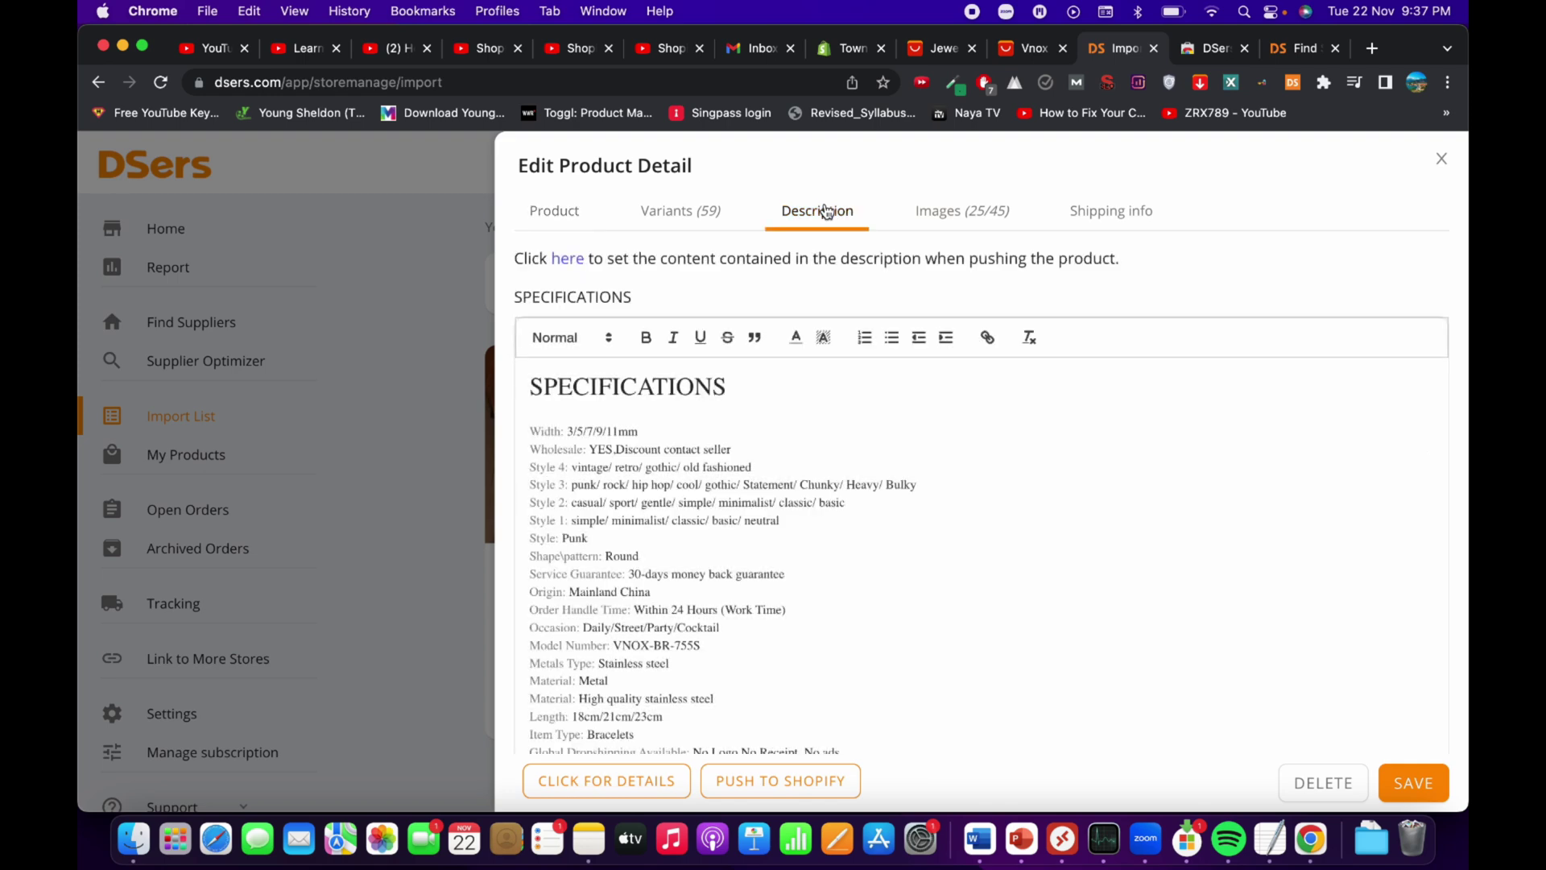
left_click(451, 320)
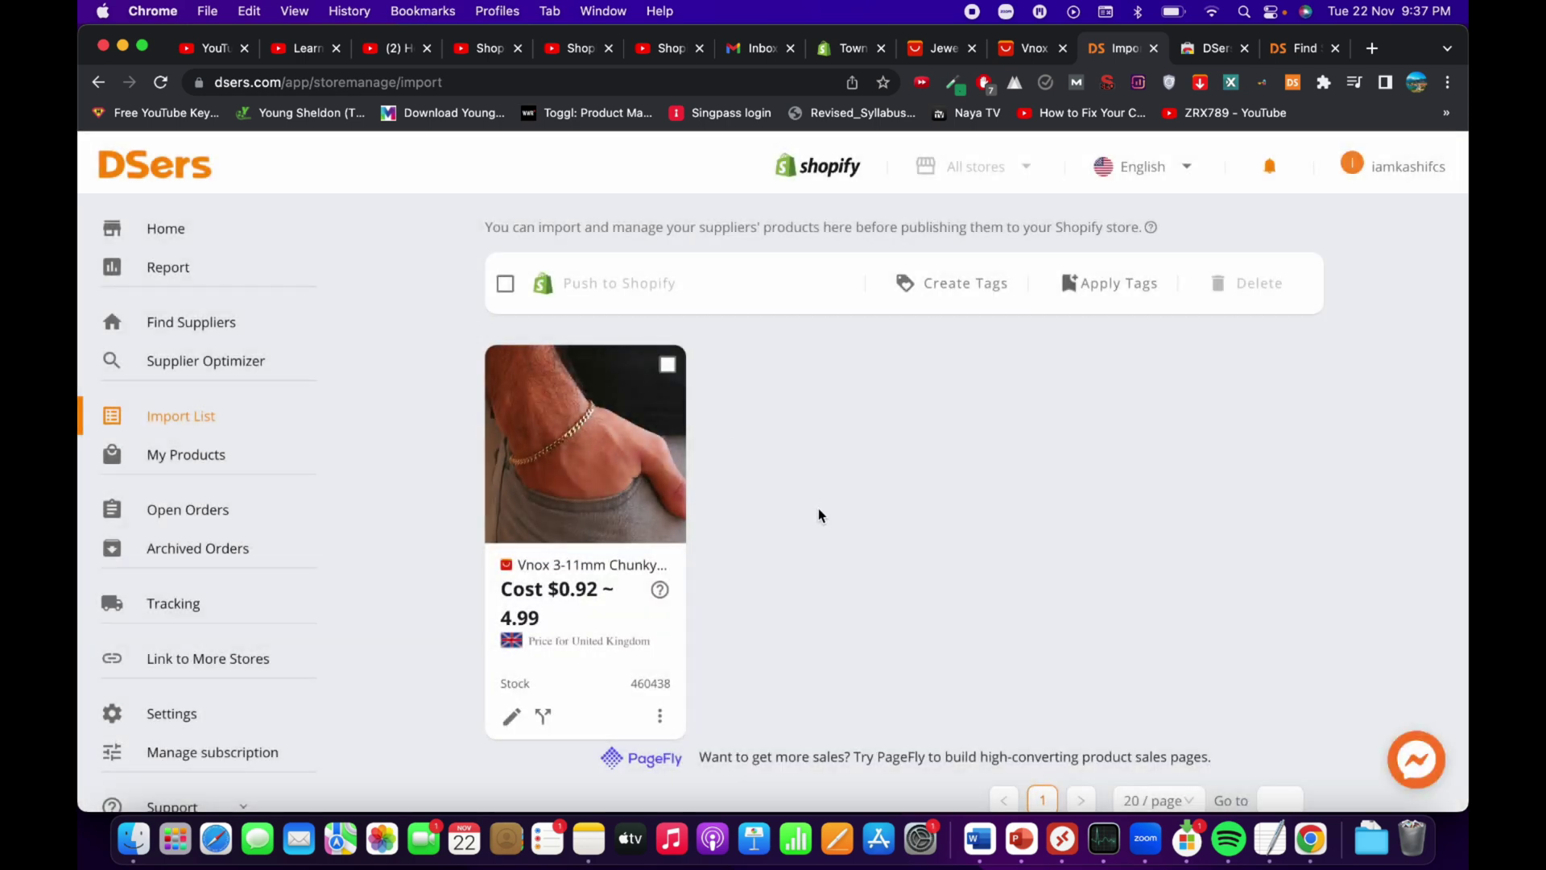
Push the Vnox bracelet from the Import List to the Shopify store.
mouse_move(585, 500)
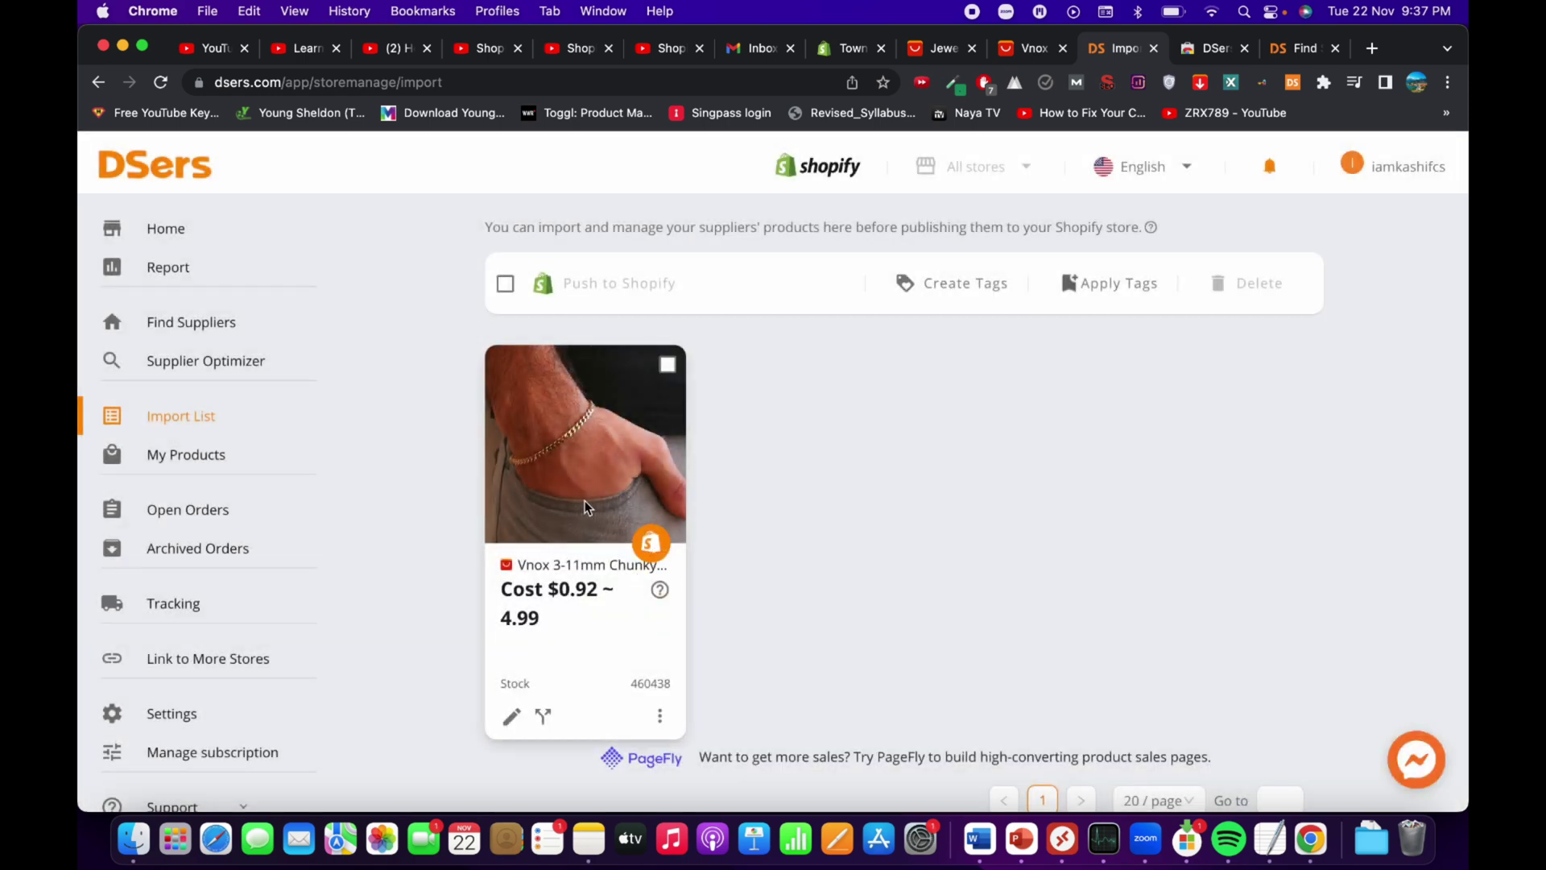
left_click(653, 544)
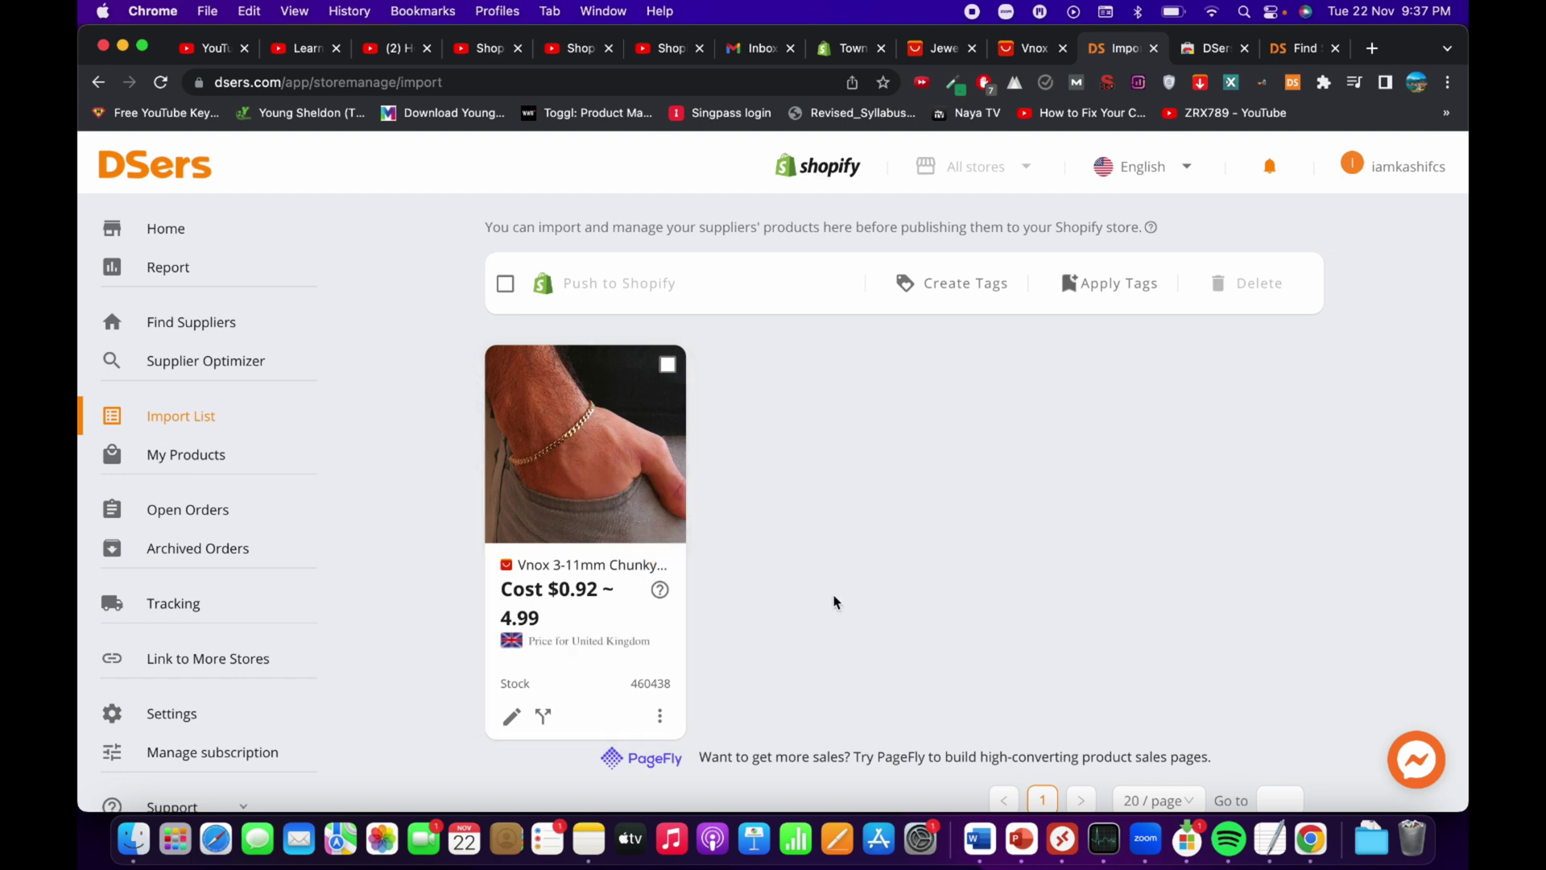
mouse_move(658, 492)
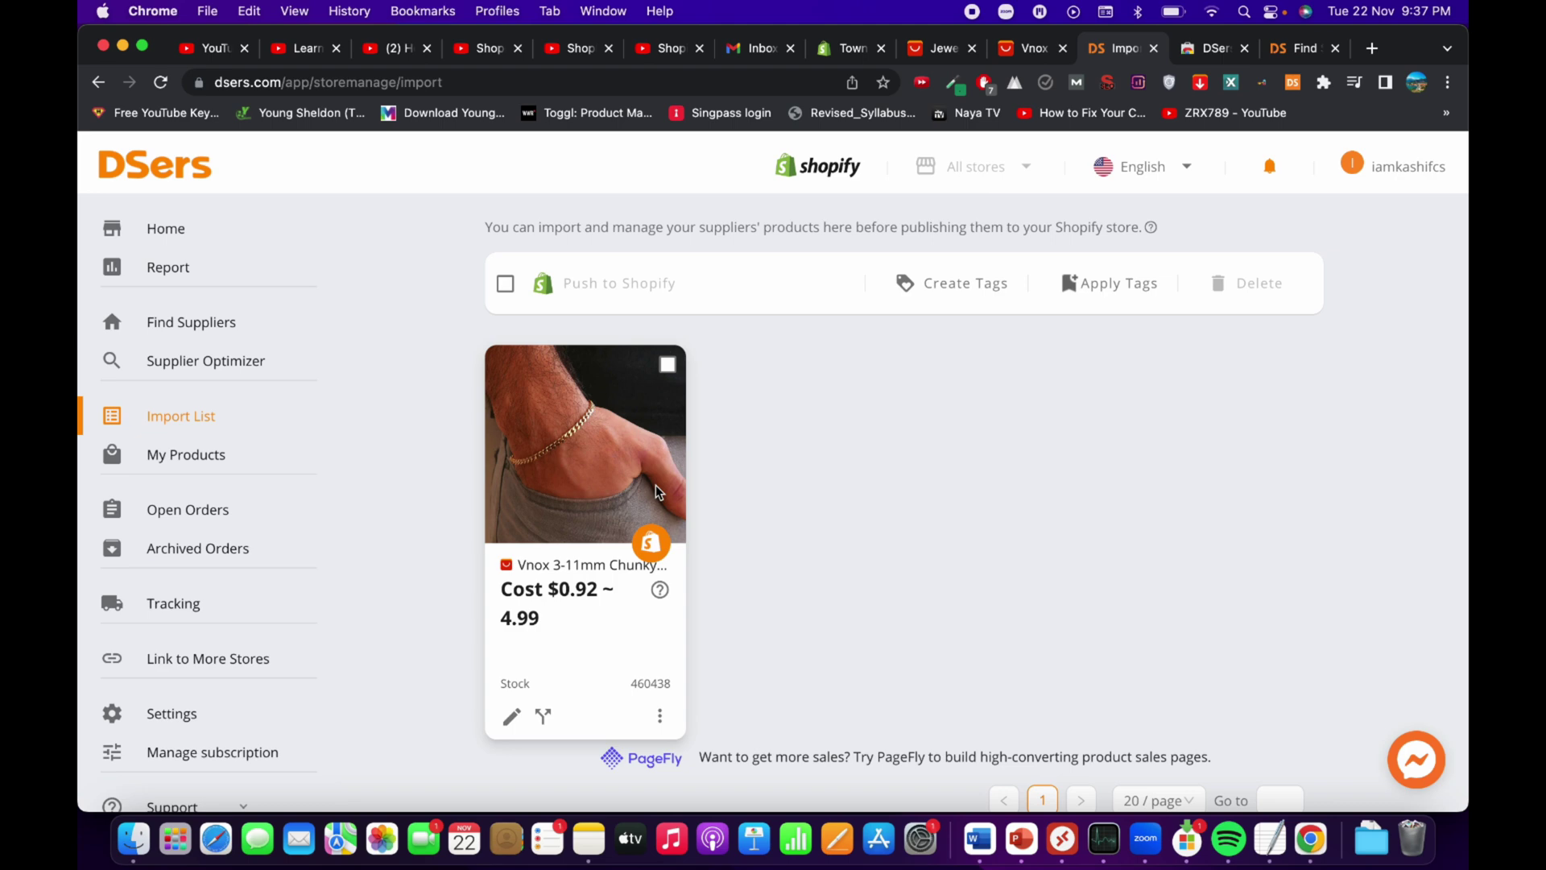
left_click(650, 545)
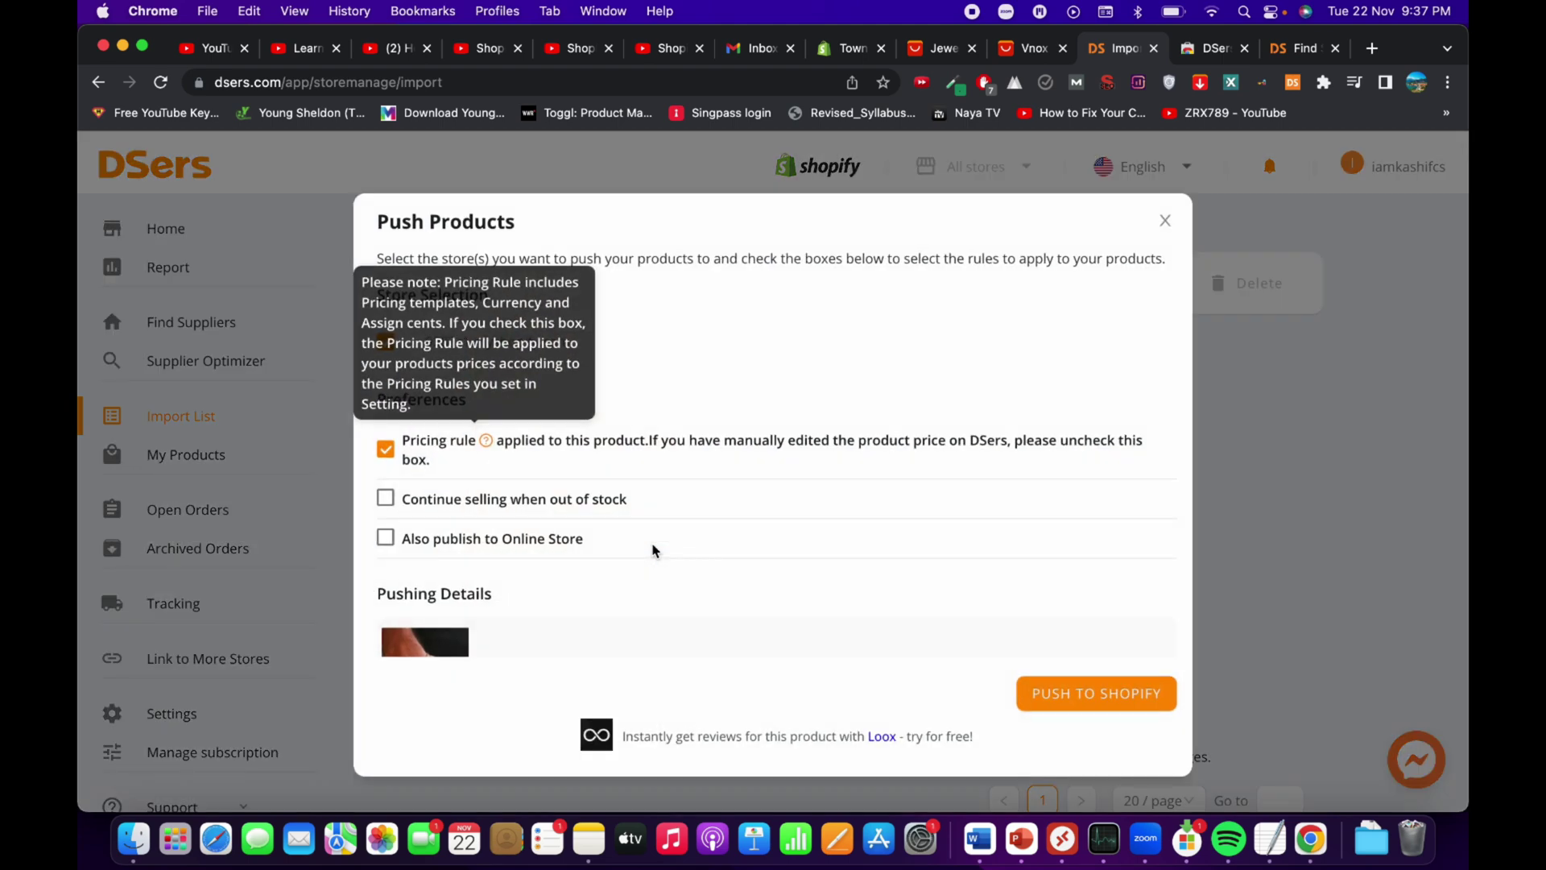
scroll(577, 542, "down", 2)
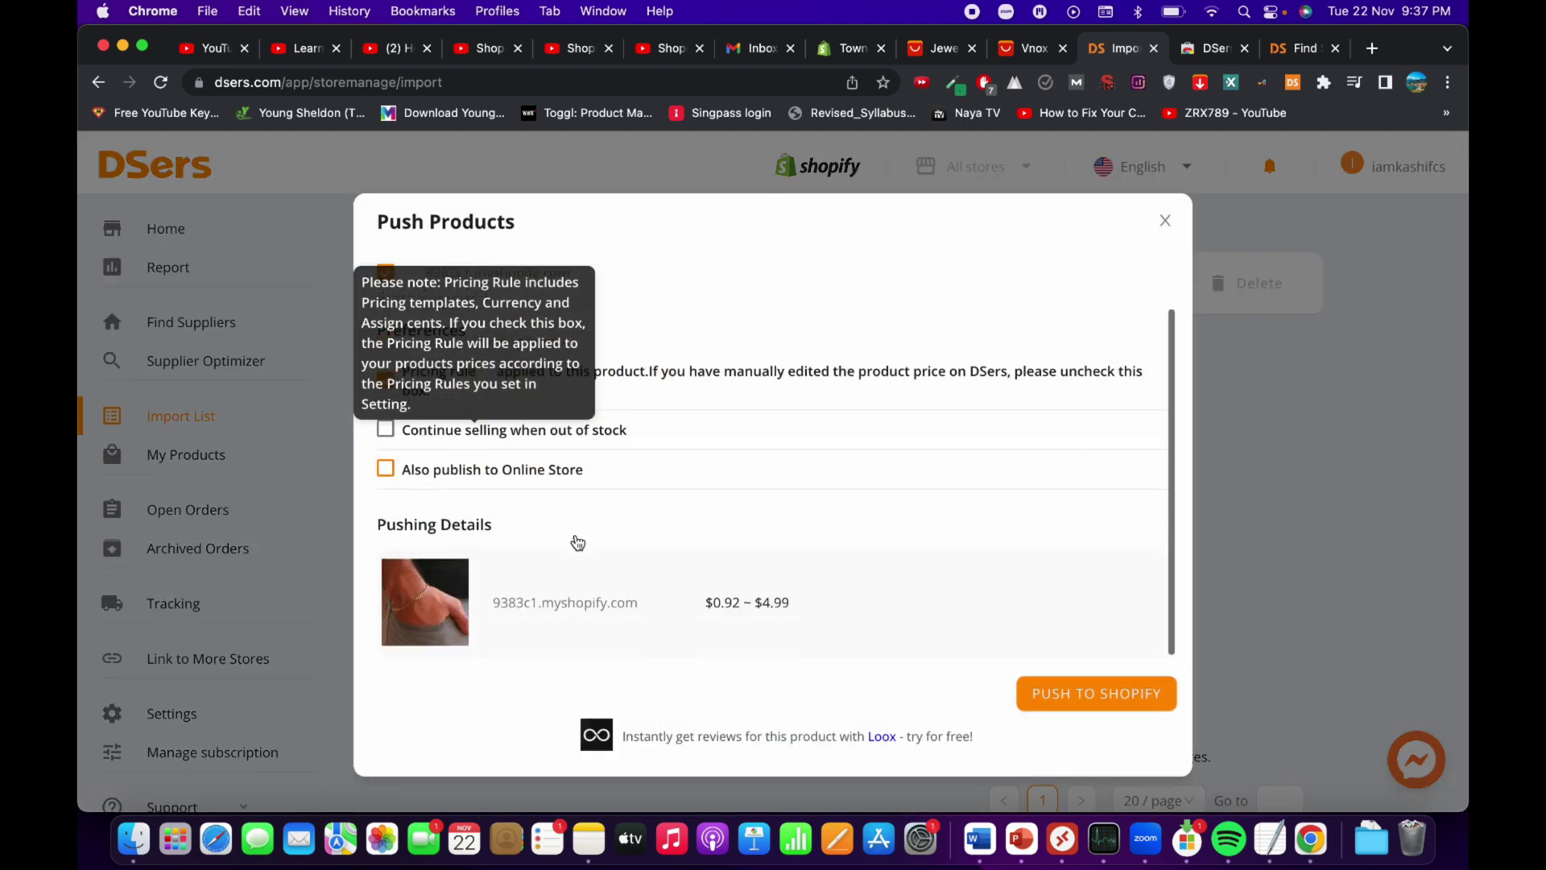
left_click(1104, 704)
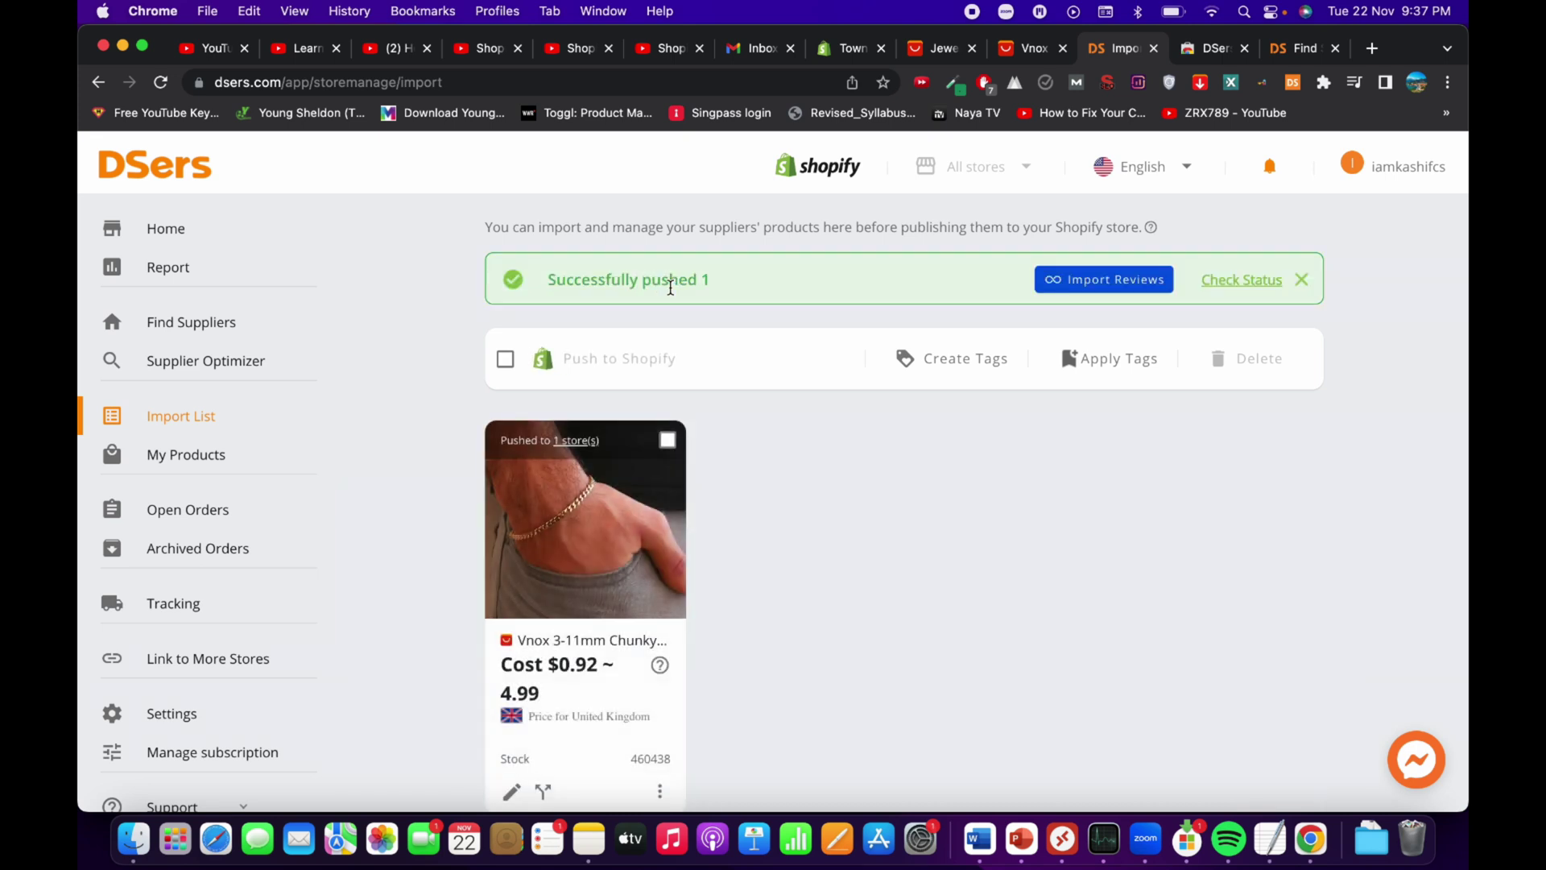
Reload the Shopify Products list and open the newly pushed Vnox bracelet.
left_click(839, 50)
scroll(471, 420, "down", 3)
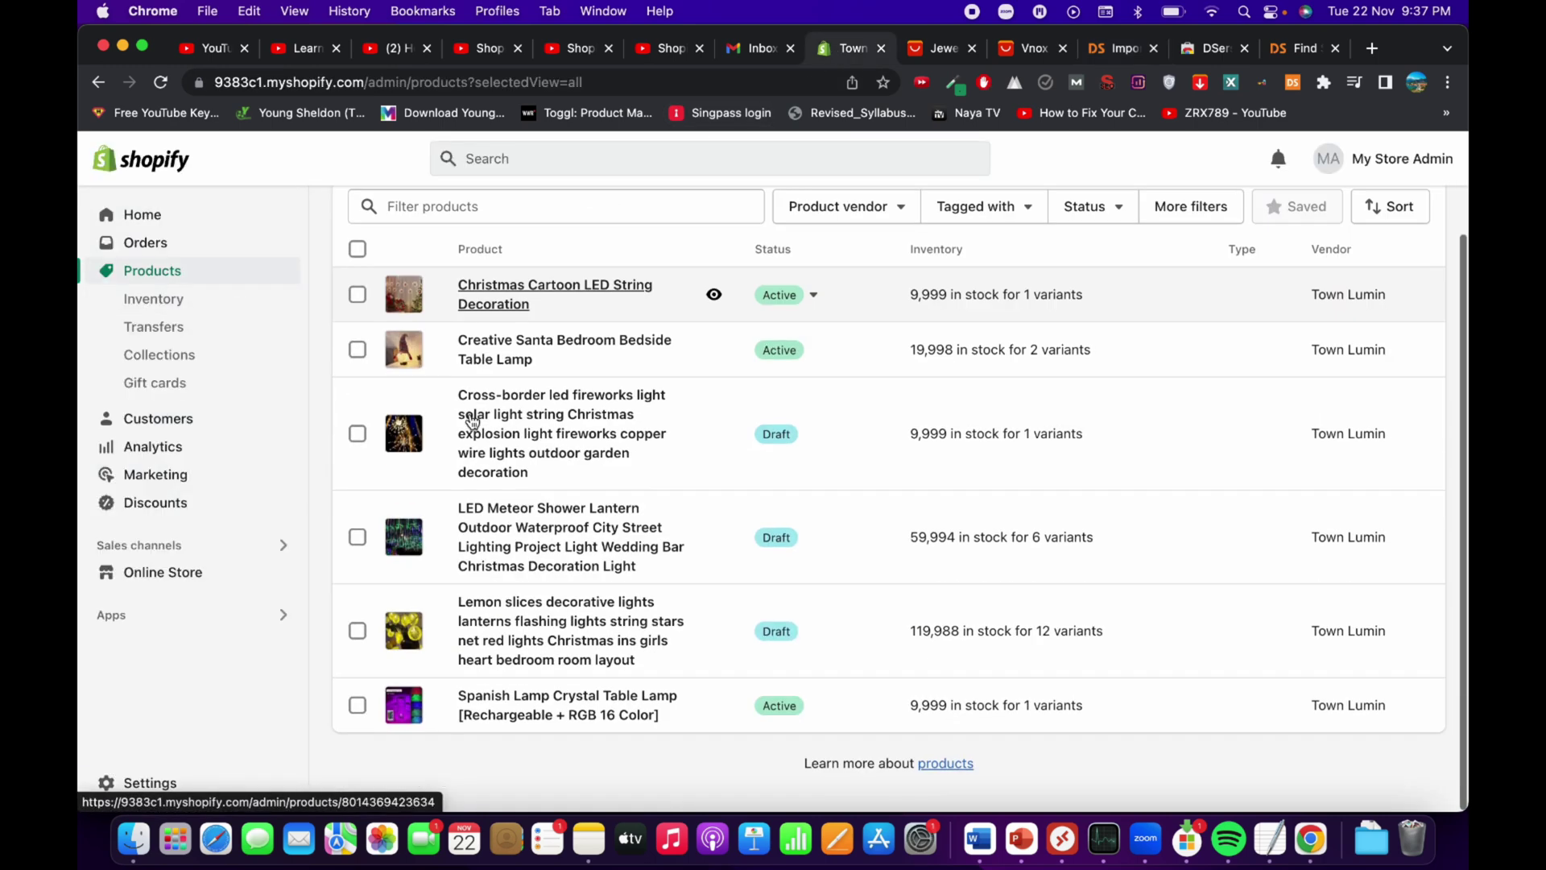
scroll(467, 434, "up", 3)
left_click(163, 81)
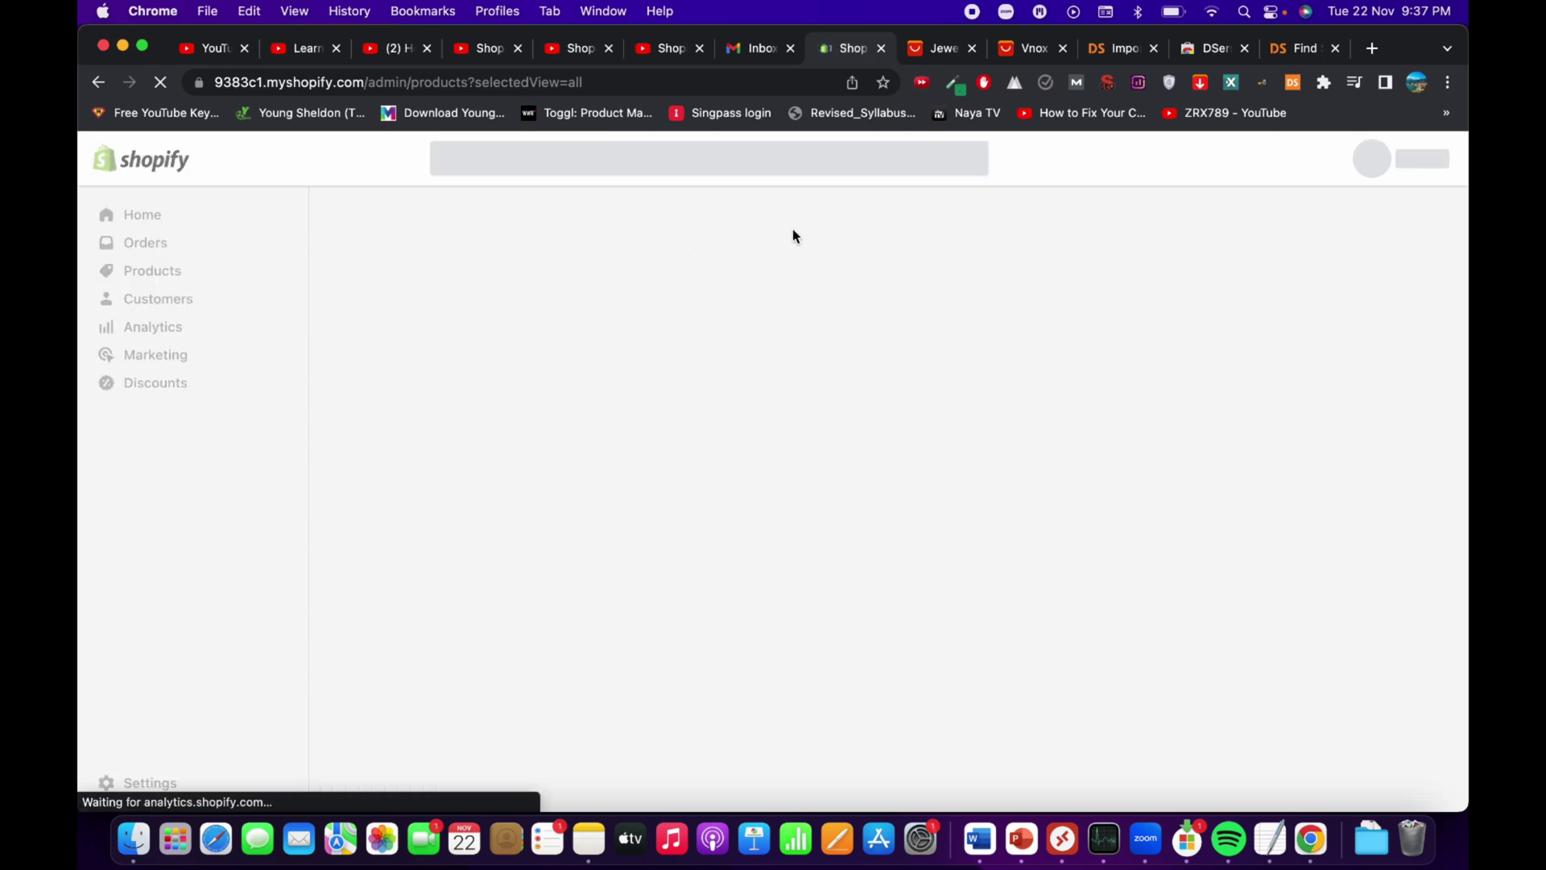
scroll(620, 359, "down", 5)
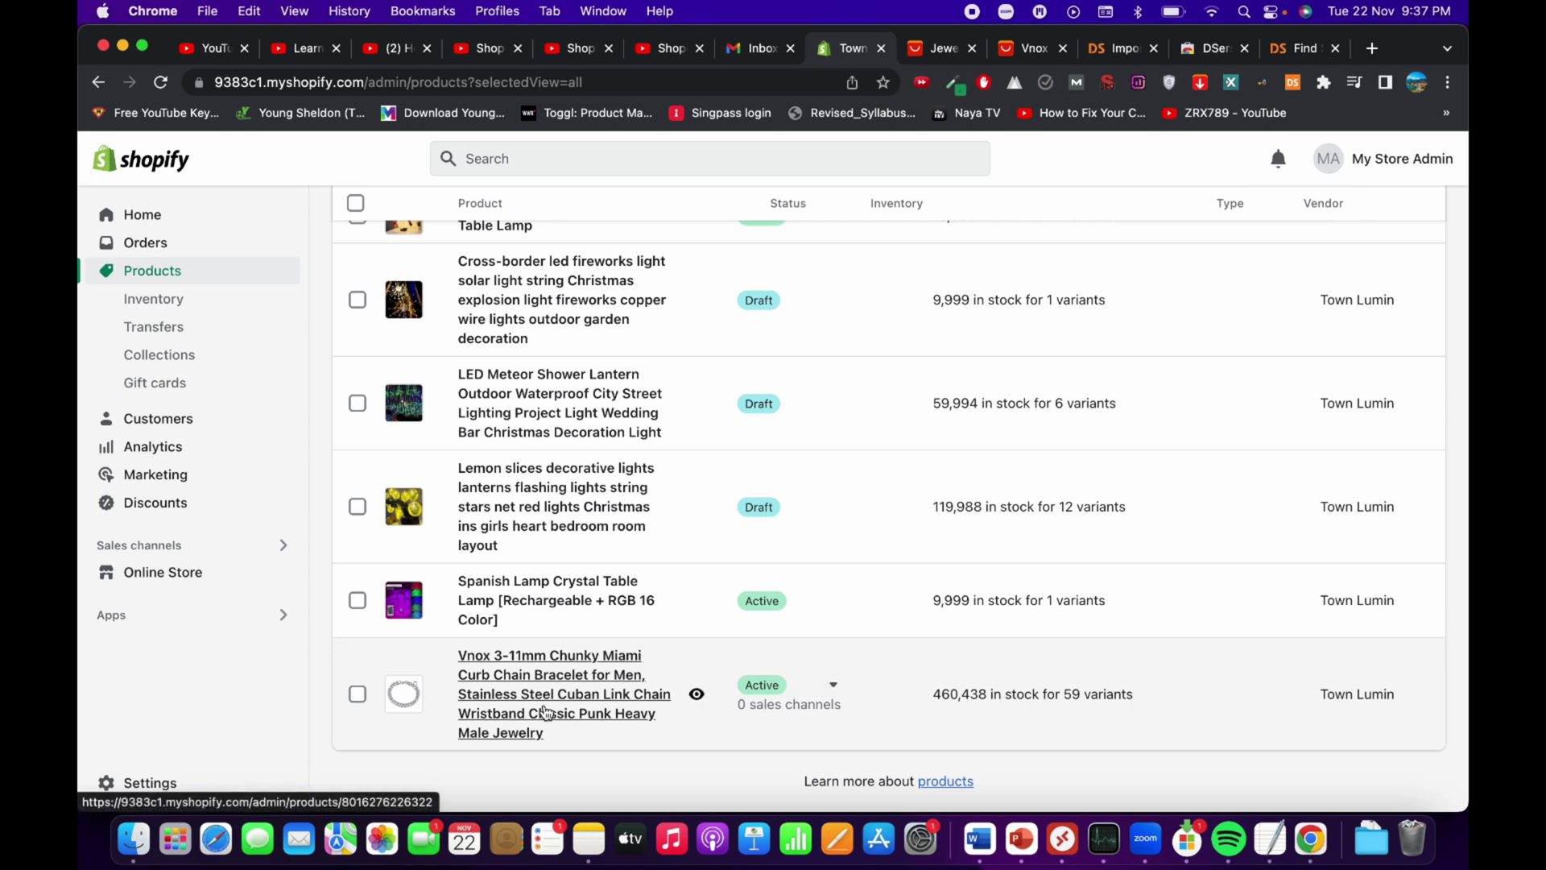
left_click(605, 703)
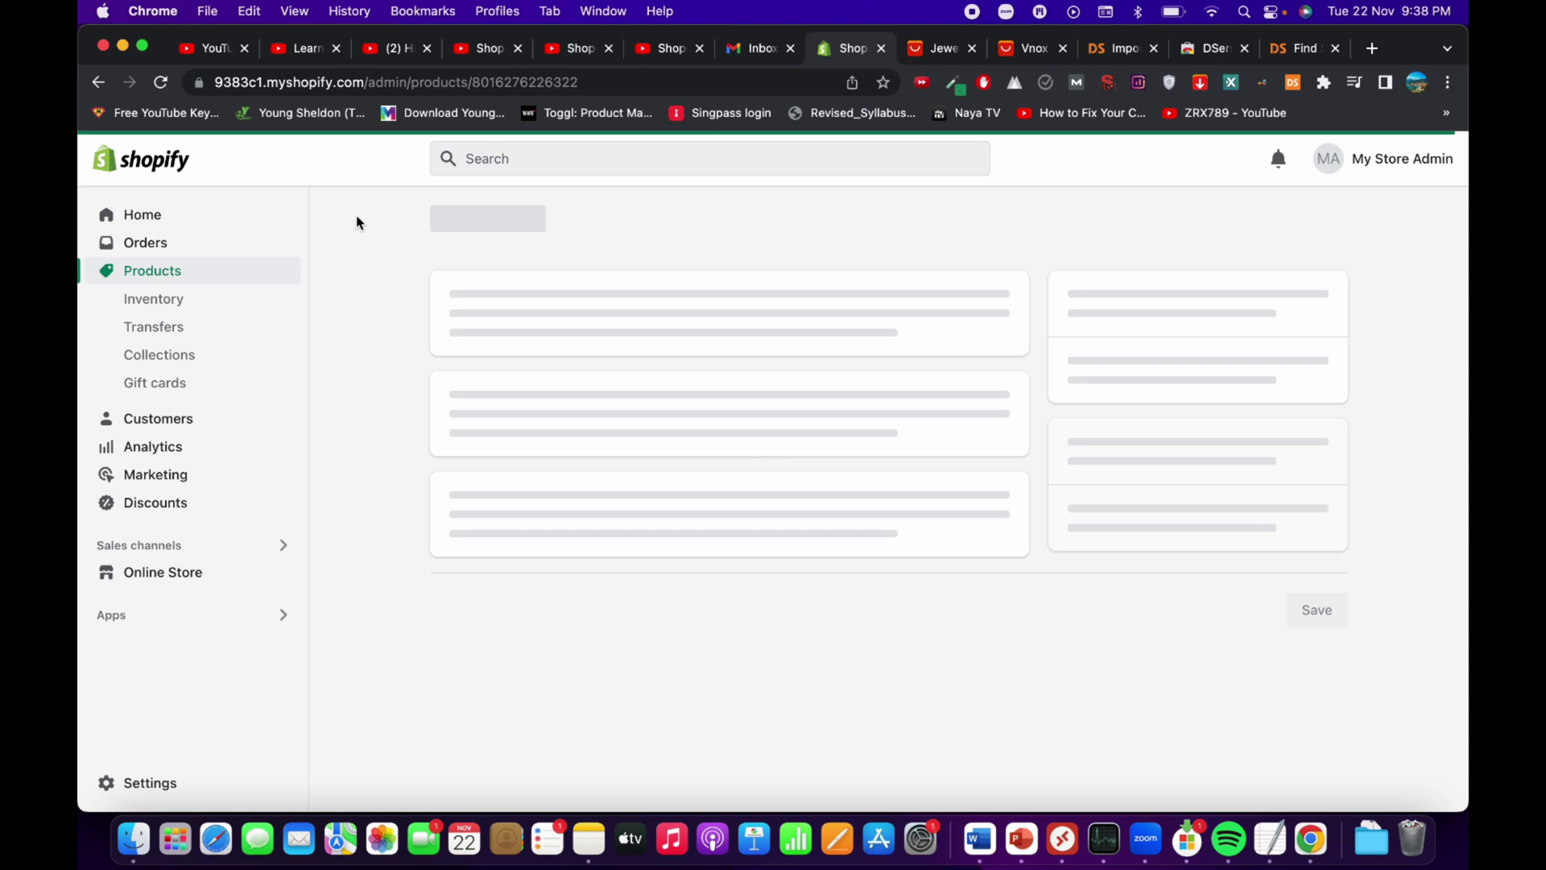
Reopen the Vnox product and look over its description, Metal Color and Length options, and variants.
left_click(98, 92)
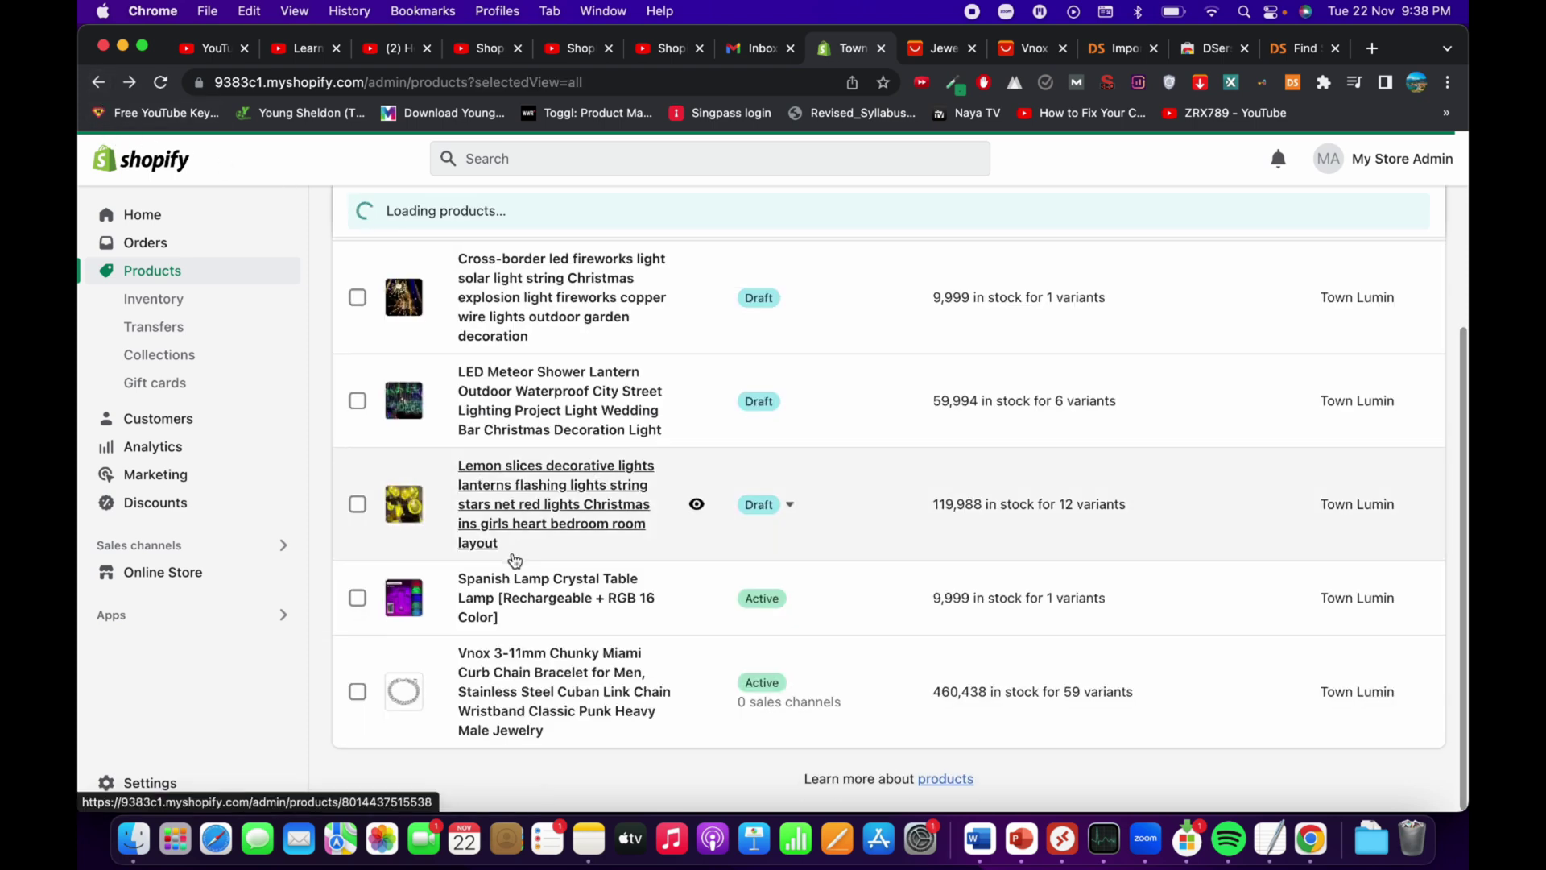
left_click(520, 717)
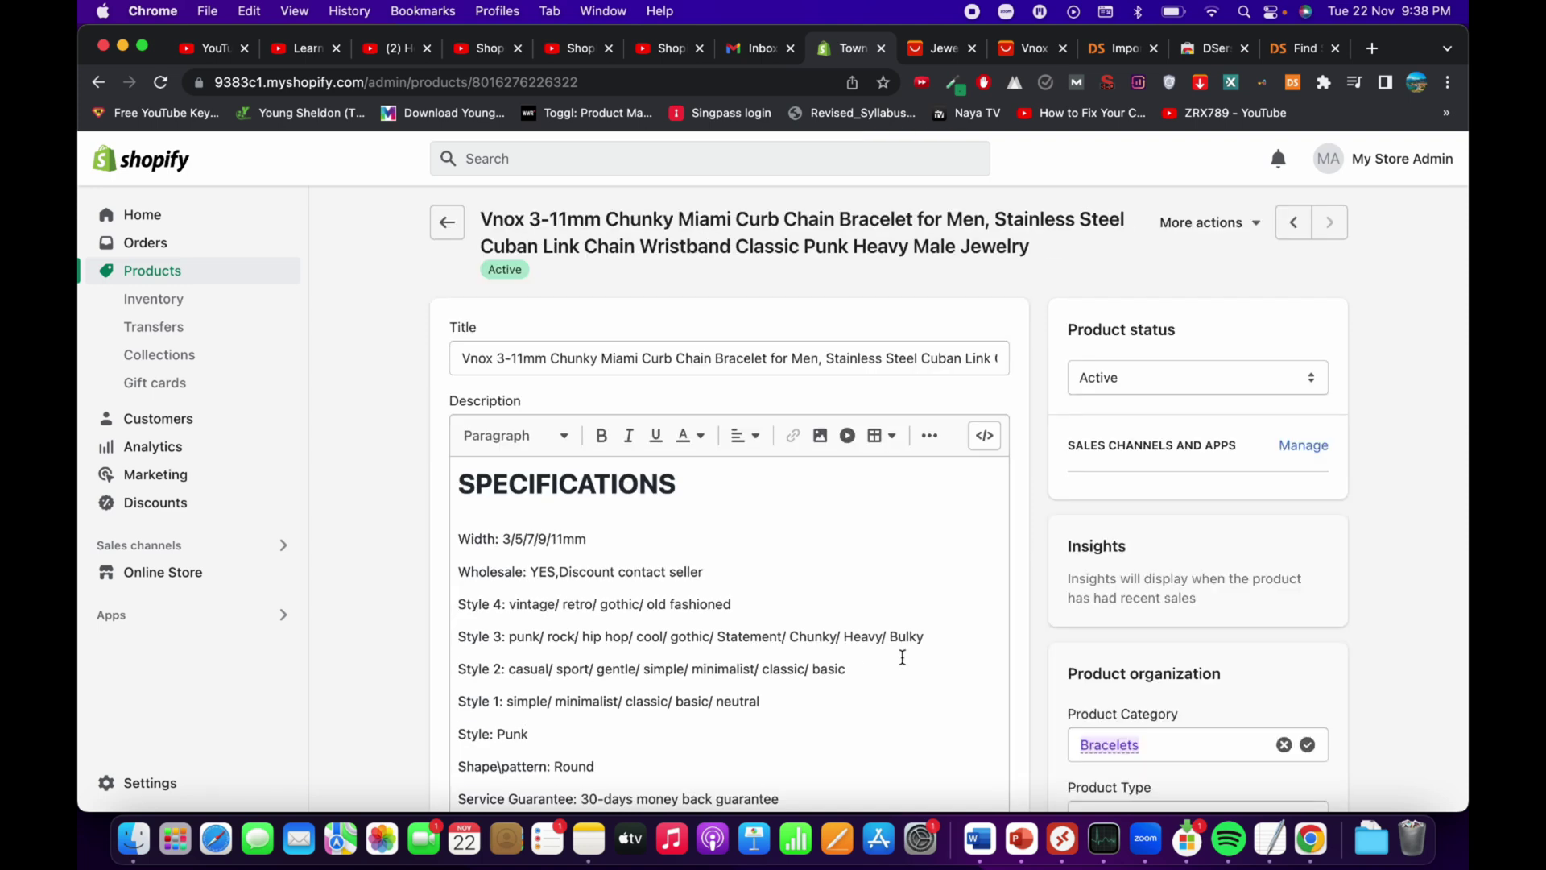
scroll(900, 656, "down", 10)
scroll(1049, 582, "down", 20)
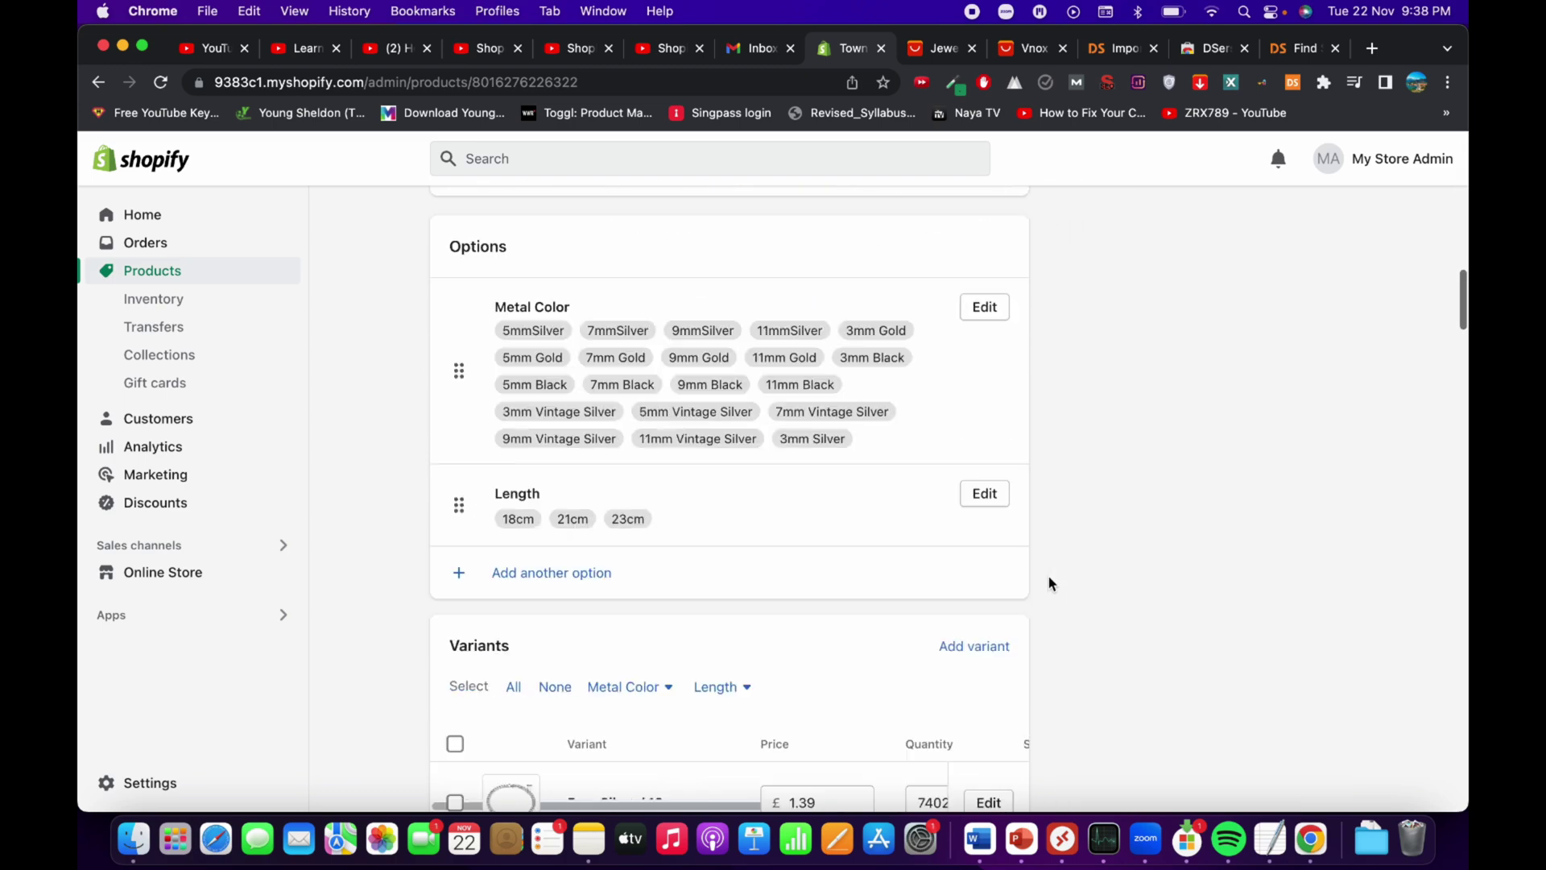
scroll(1049, 582, "down", 15)
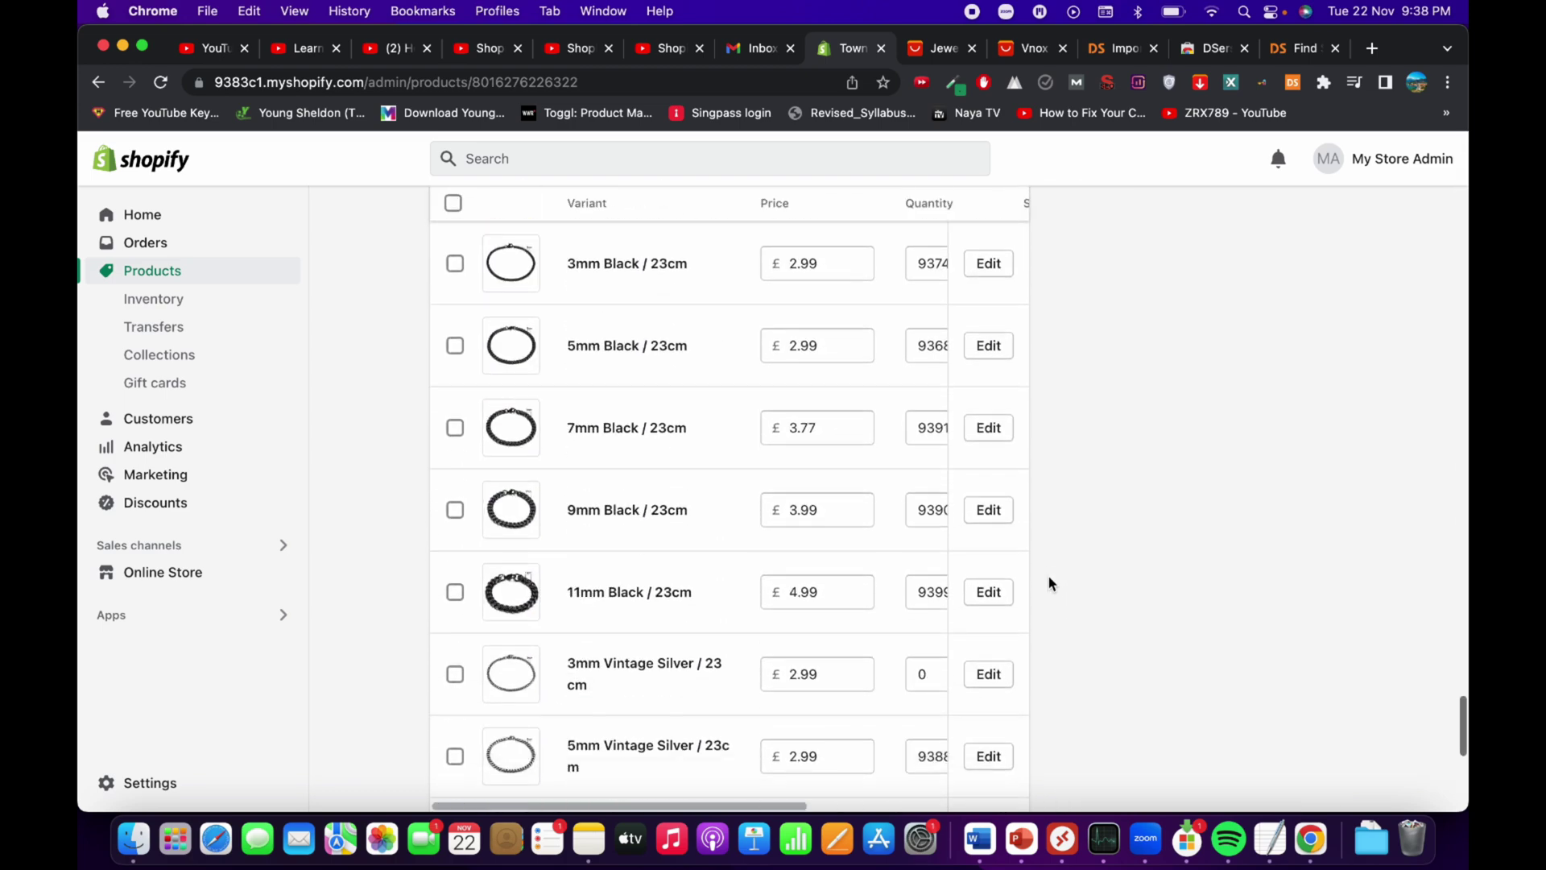
scroll(1048, 579, "up", 20)
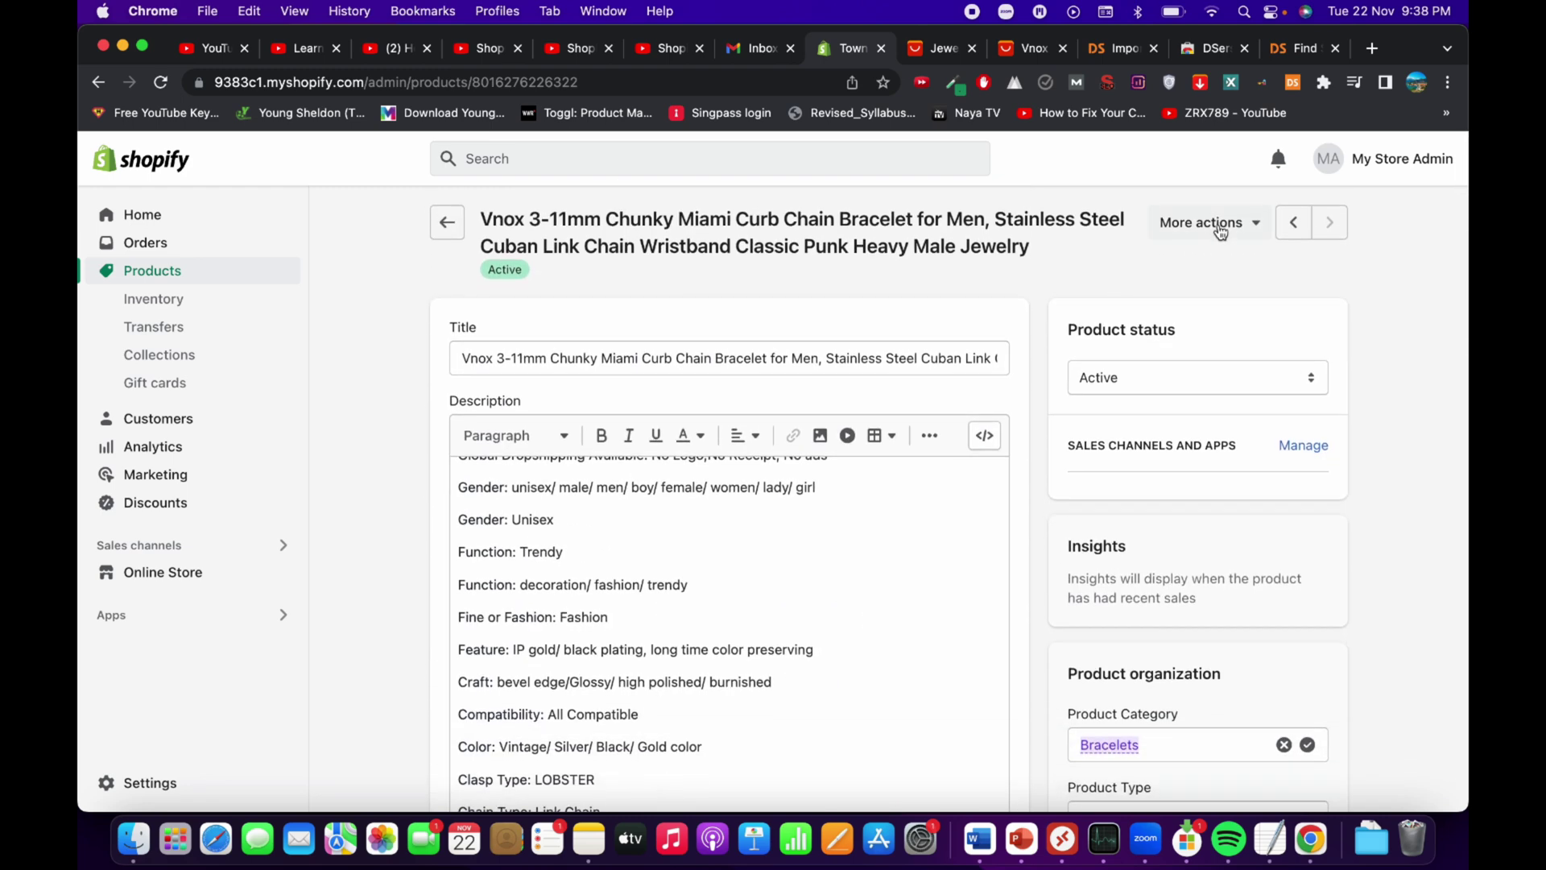
left_click(1220, 231)
left_click(1193, 298)
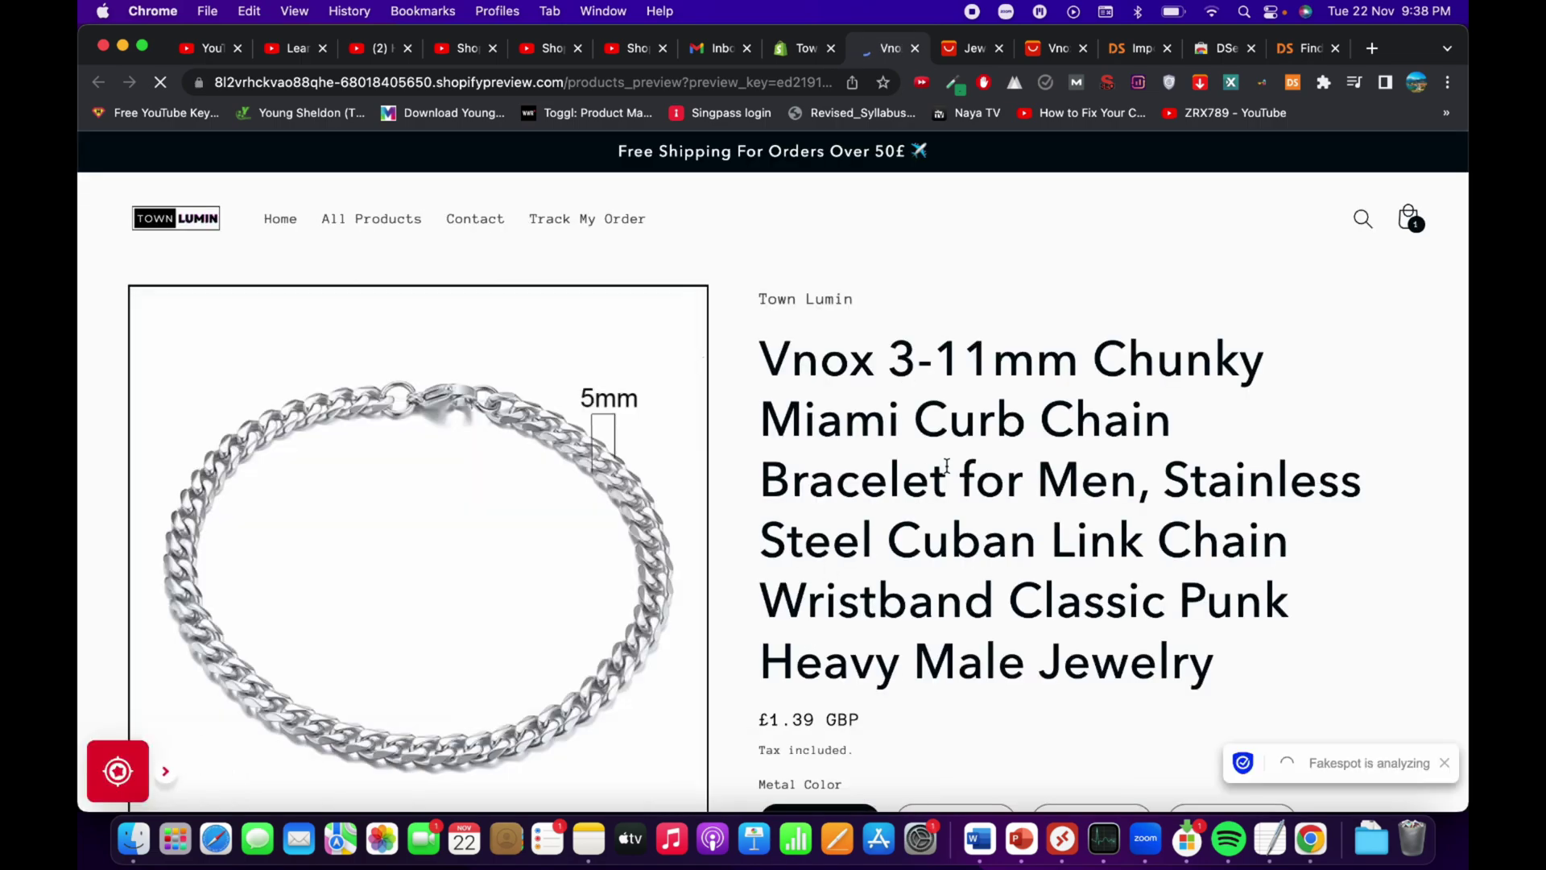
scroll(809, 637, "down", 20)
scroll(948, 471, "up", 20)
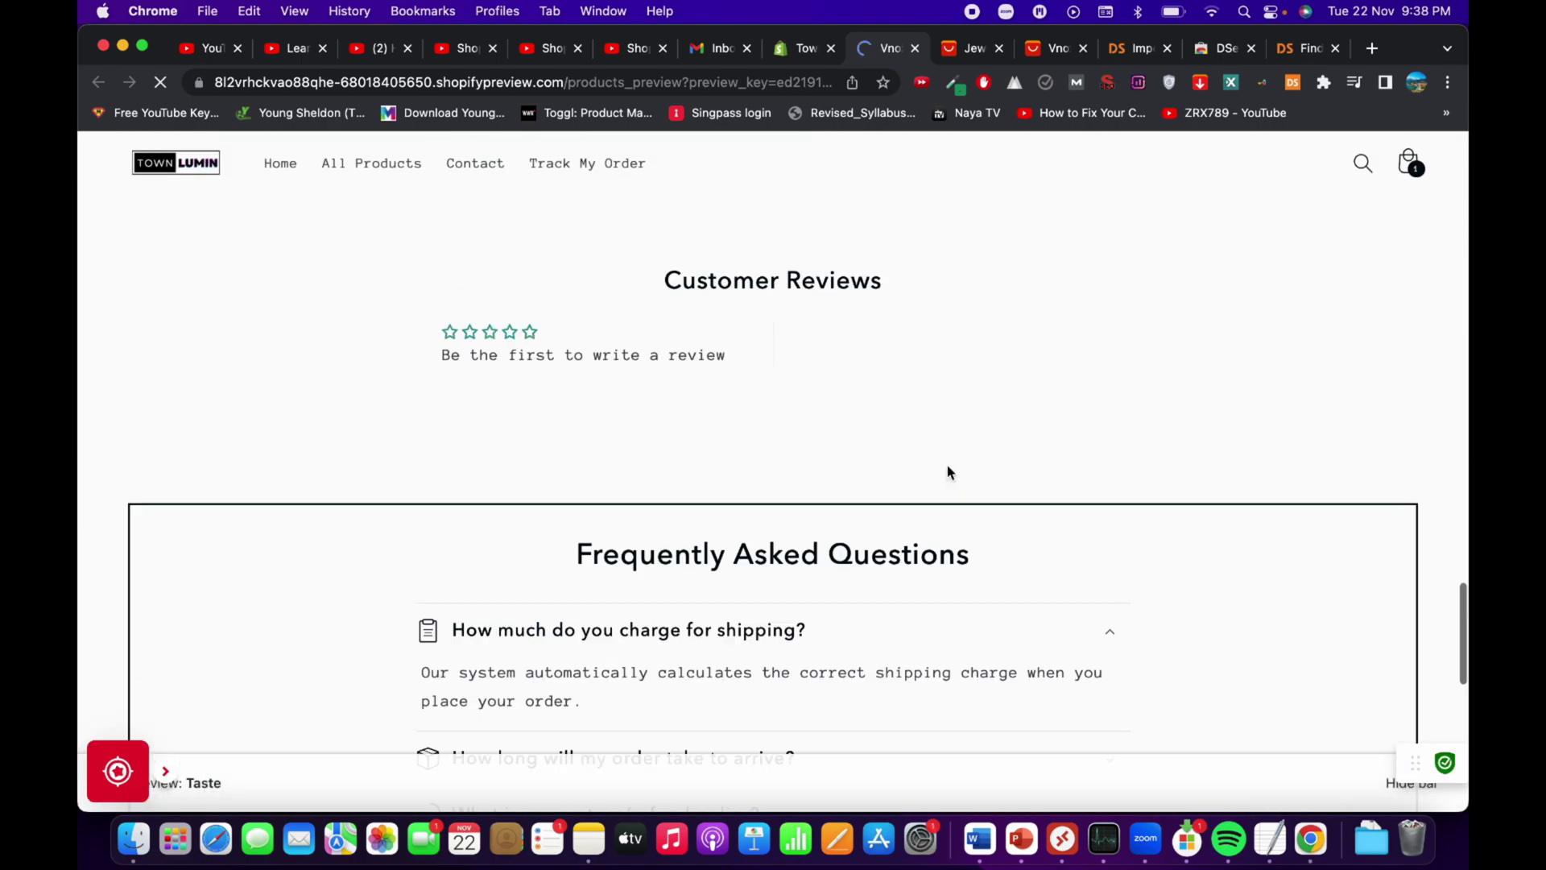
left_click(802, 46)
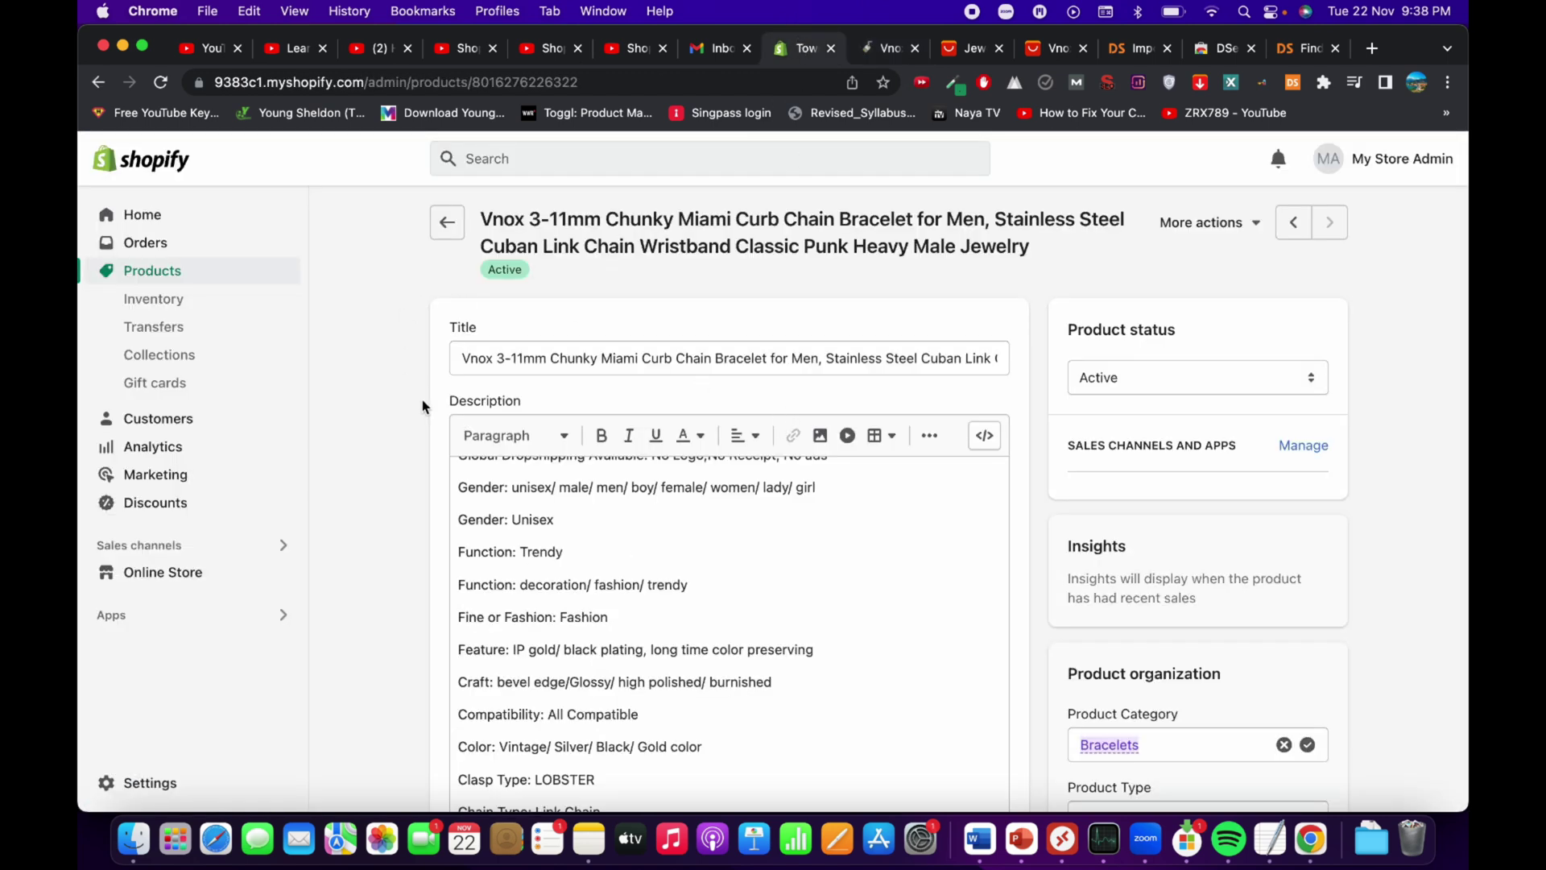